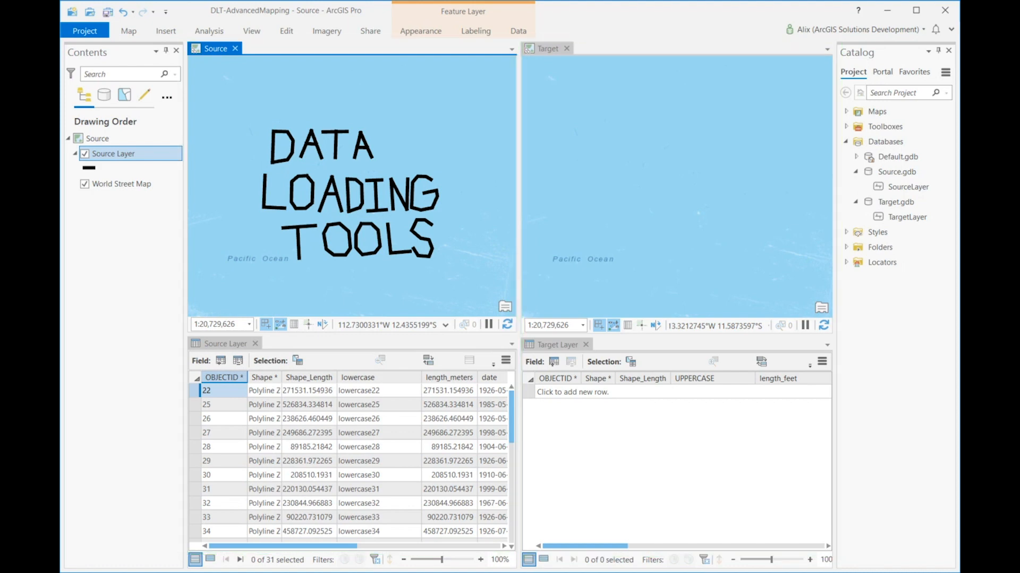
Step: Switch to File Explorer and open the SourceLayer-TargetLayer.xlsx workbook from the DataMapping\Polylines folder of DataLoadingWorkspace
left_click(222, 344)
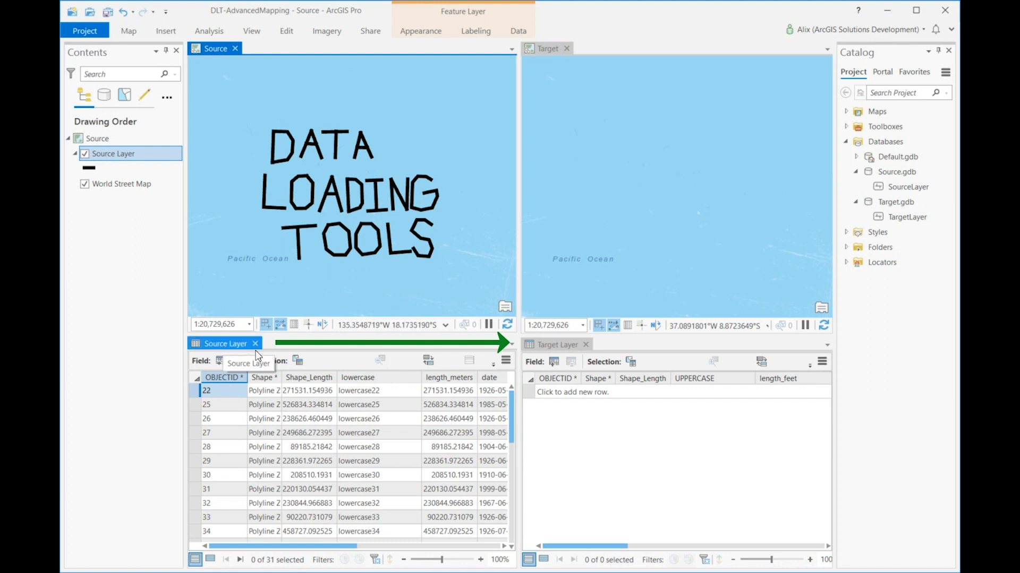
left_click(571, 346)
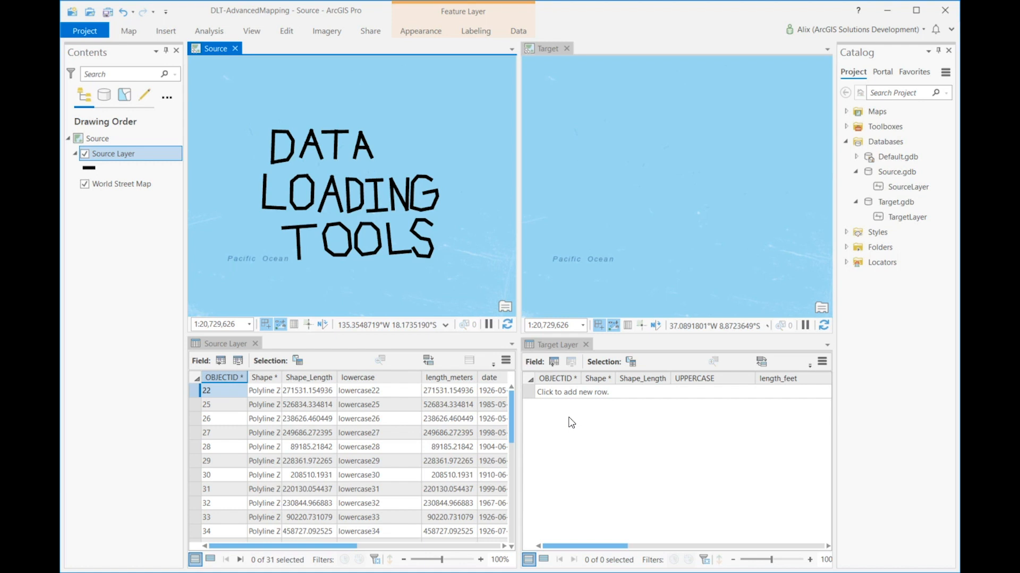
key("alt+Tab")
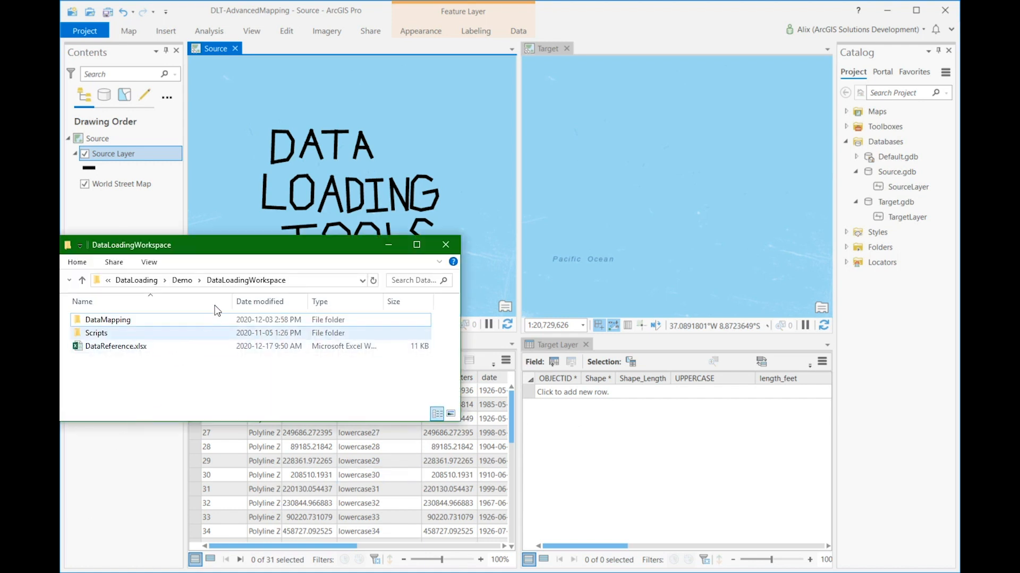
double_click(170, 320)
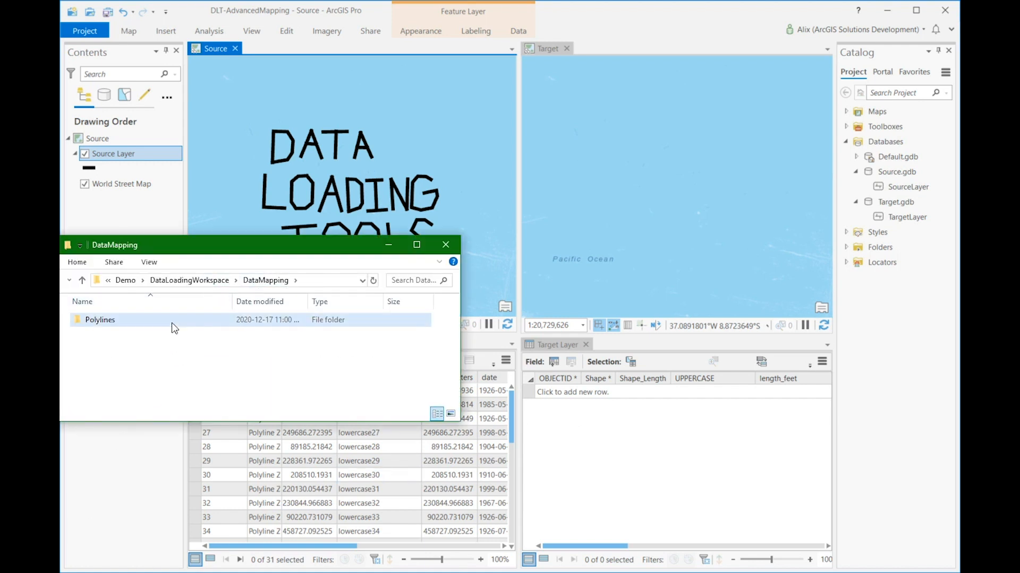
double_click(172, 320)
left_click(174, 324)
double_click(172, 324)
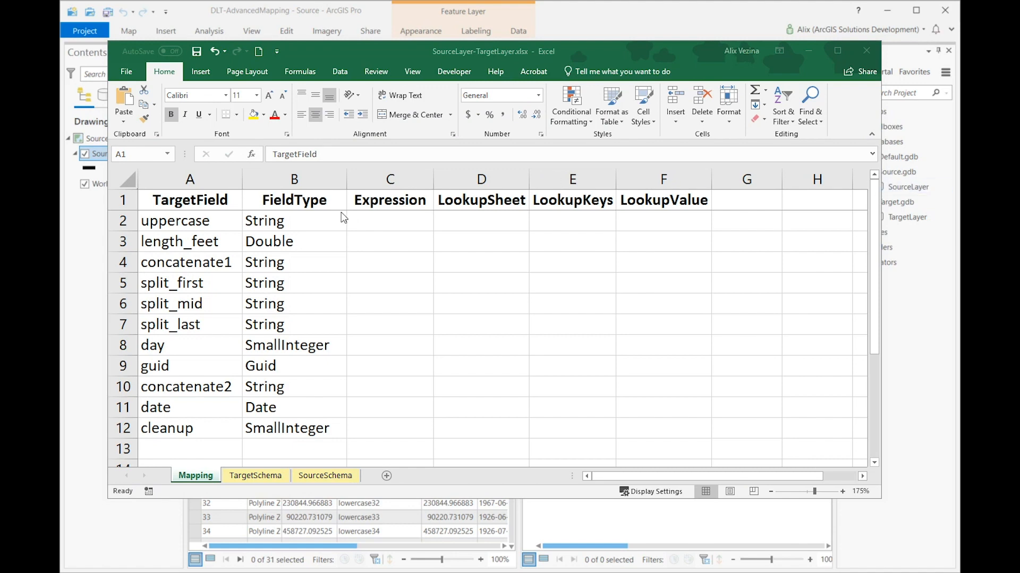
Step: Map the uppercase target field to the source field !lowercase! in the Expression column
left_click(223, 221)
left_click(218, 220)
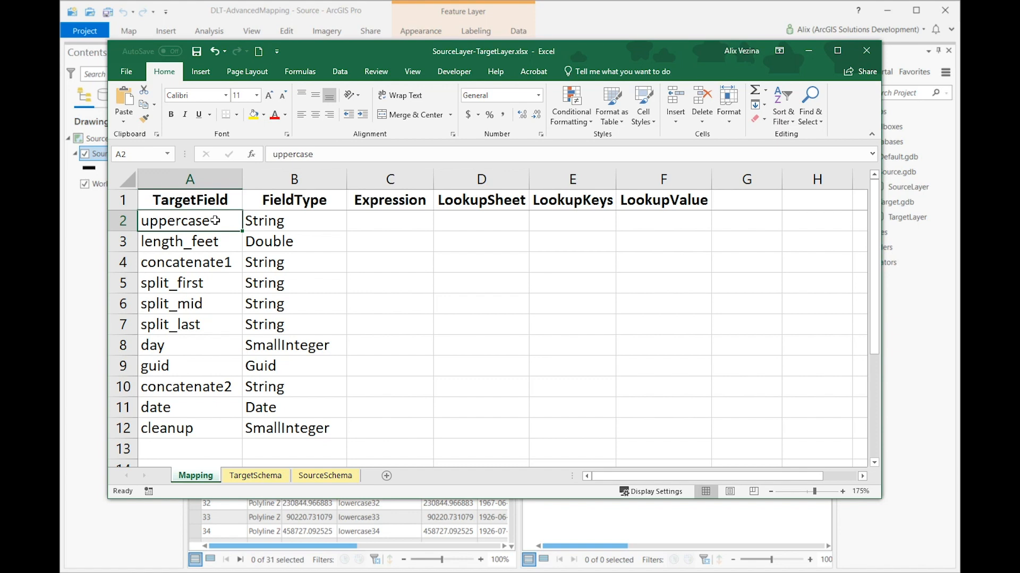
left_click(395, 222)
left_click(438, 227)
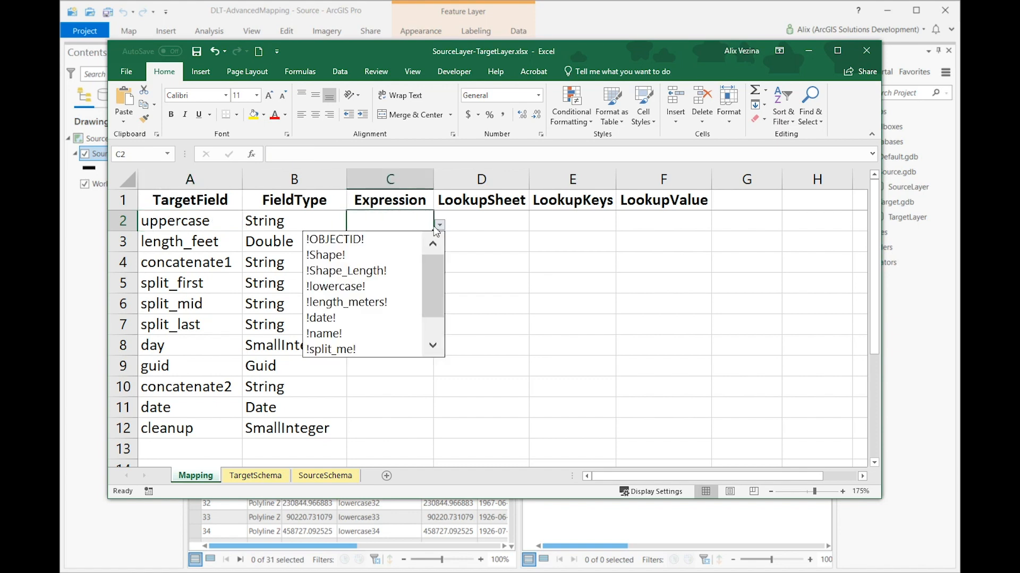
left_click(370, 287)
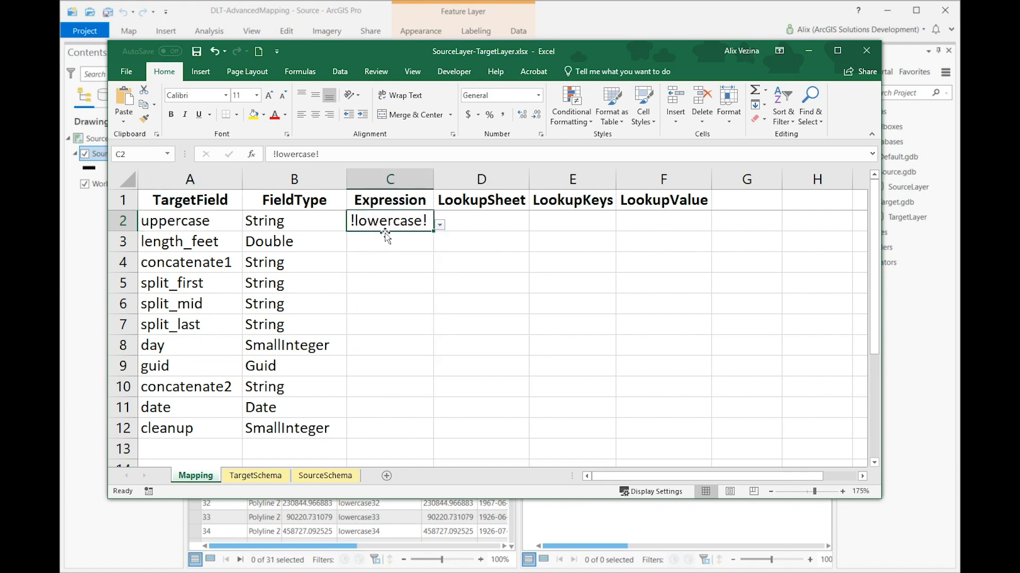
Step: Try the Excel formula =UPPER("!lowercase!") as the uppercase field's expression and run Execute Data Load in ArcGIS Pro with DataReference.xlsx
left_click_drag(451, 56, 424, 523)
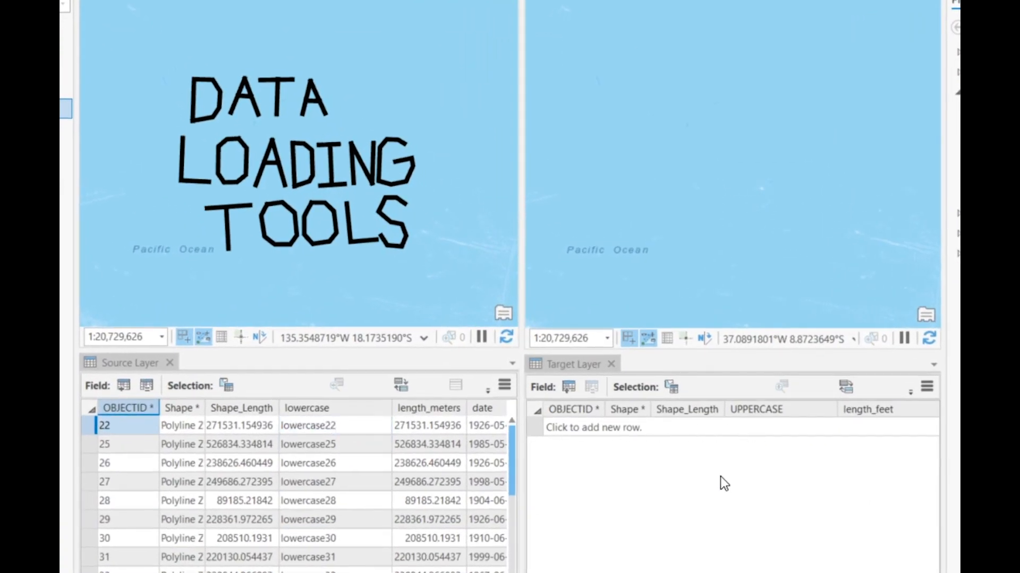
left_click_drag(591, 571, 631, 90)
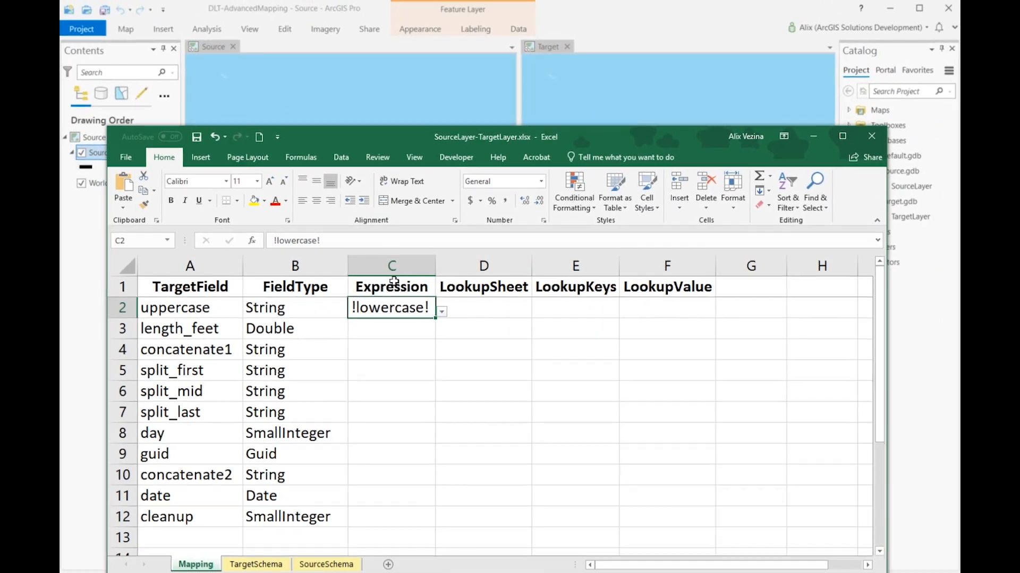
double_click(356, 308)
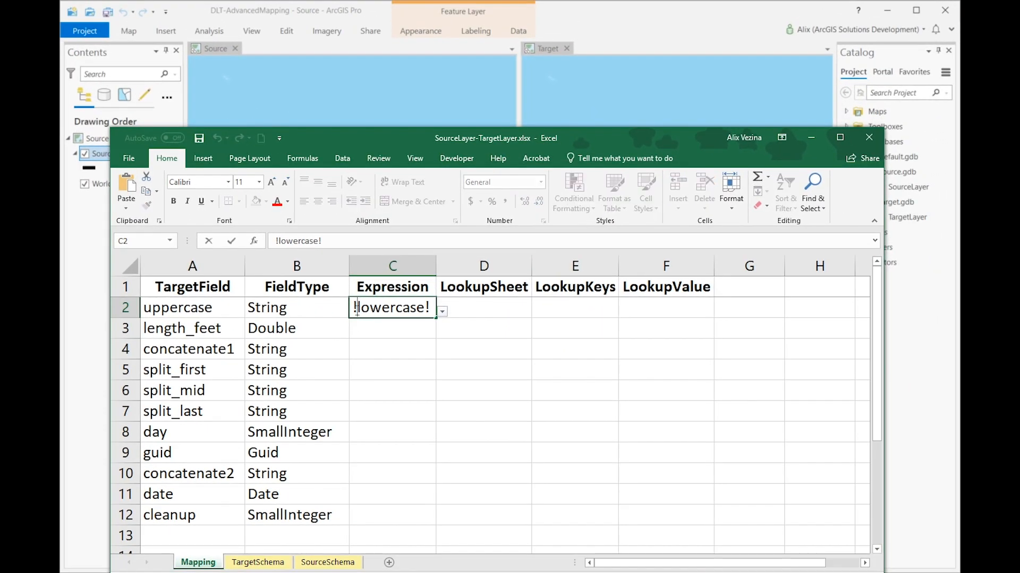
key("Home")
type("=upper")
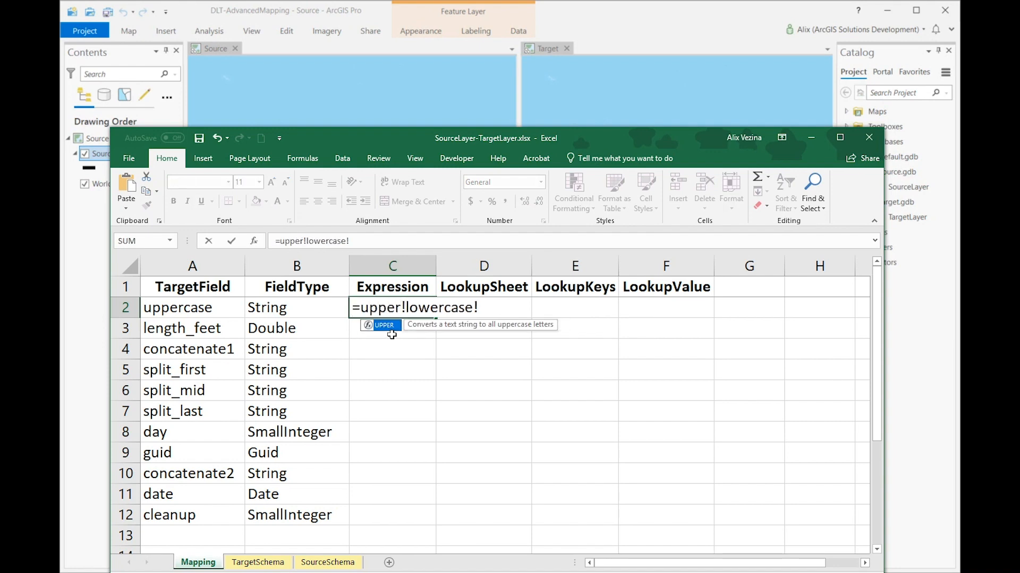
type("(\"")
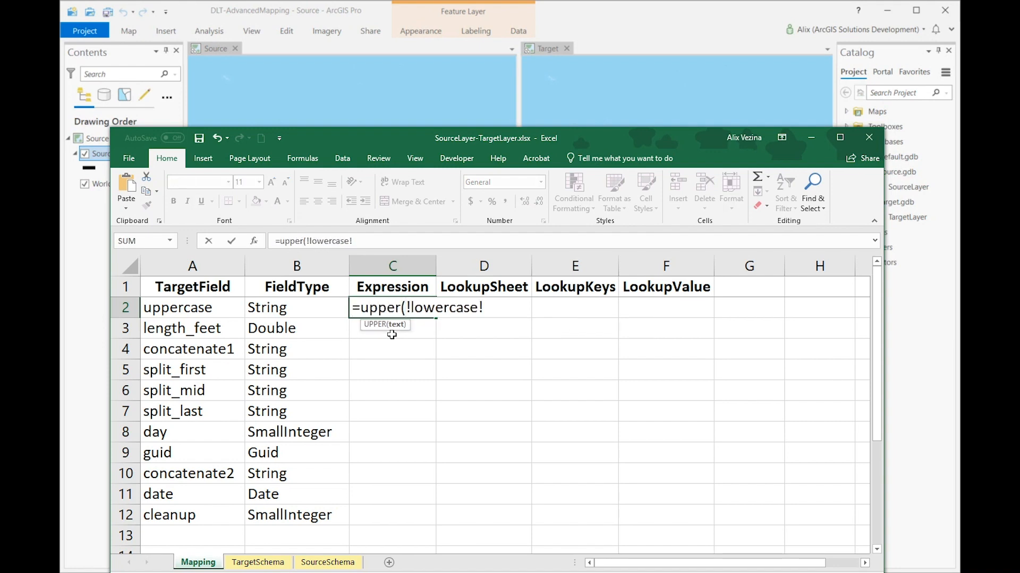
key("Right")
key("Right")
key("Right")
key("Right")
key("Right")
key("Right")
key("Right")
key("Right")
key("Right")
key("Right")
key("Right")
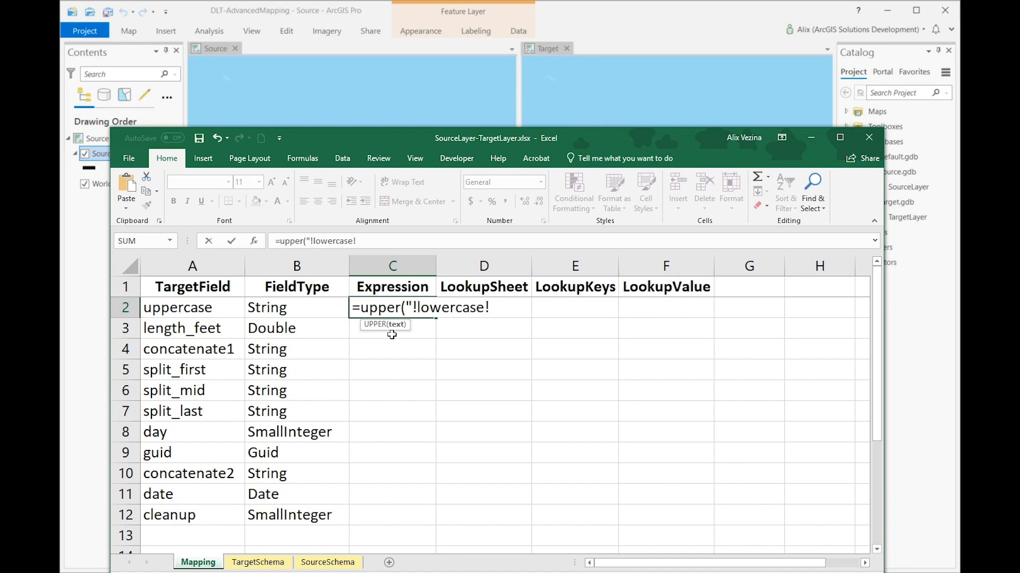
type("\"")
left_click(463, 366)
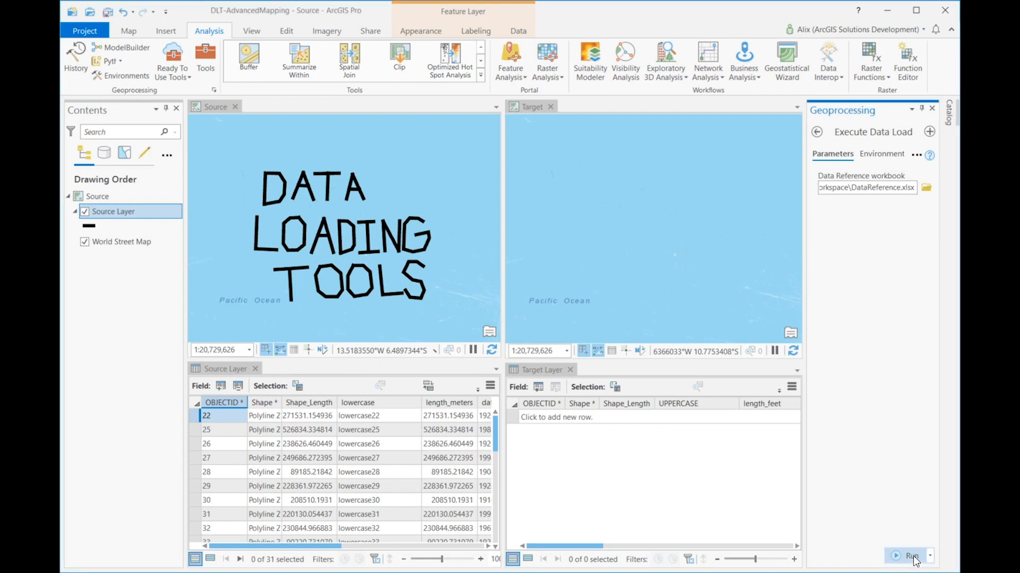
left_click(912, 557)
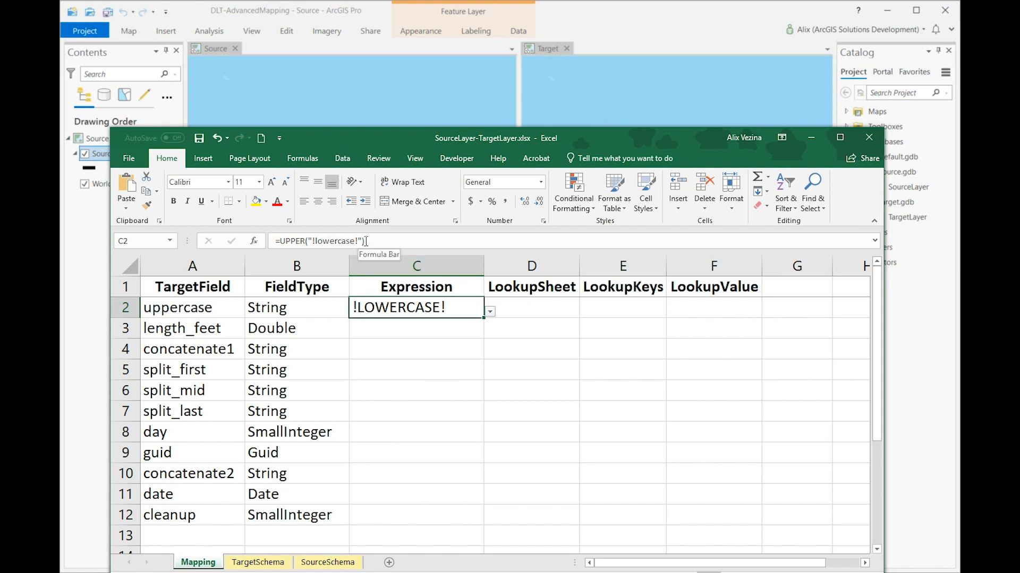
Step: Replace the formula in the uppercase field's Expression cell with the Python expression !lowercase!.upper()
double_click(379, 307)
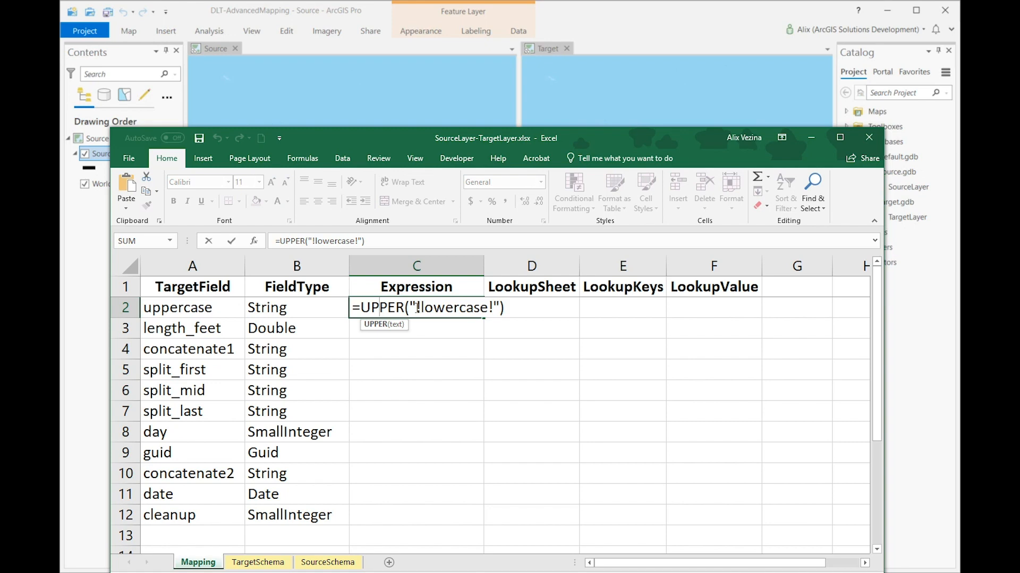
left_click_drag(416, 307, 299, 308)
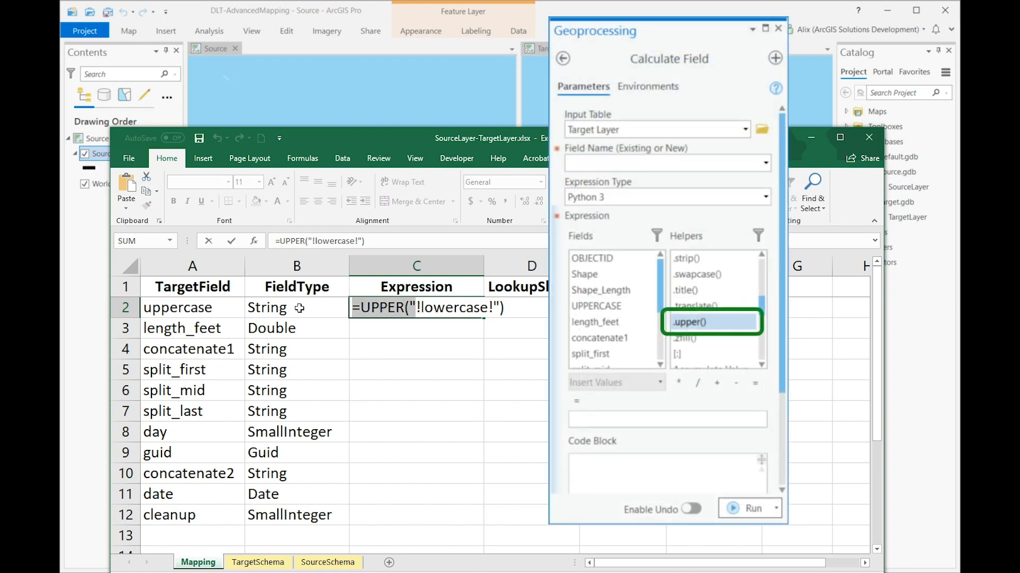
key("BackSpace")
left_click(448, 309)
key("BackSpace")
key("BackSpace")
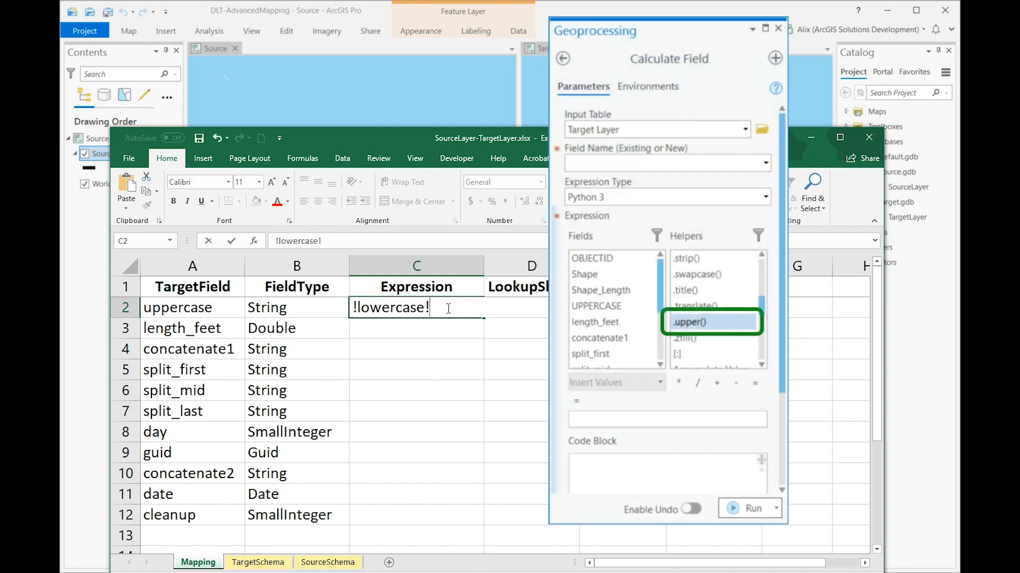
type(".upper()")
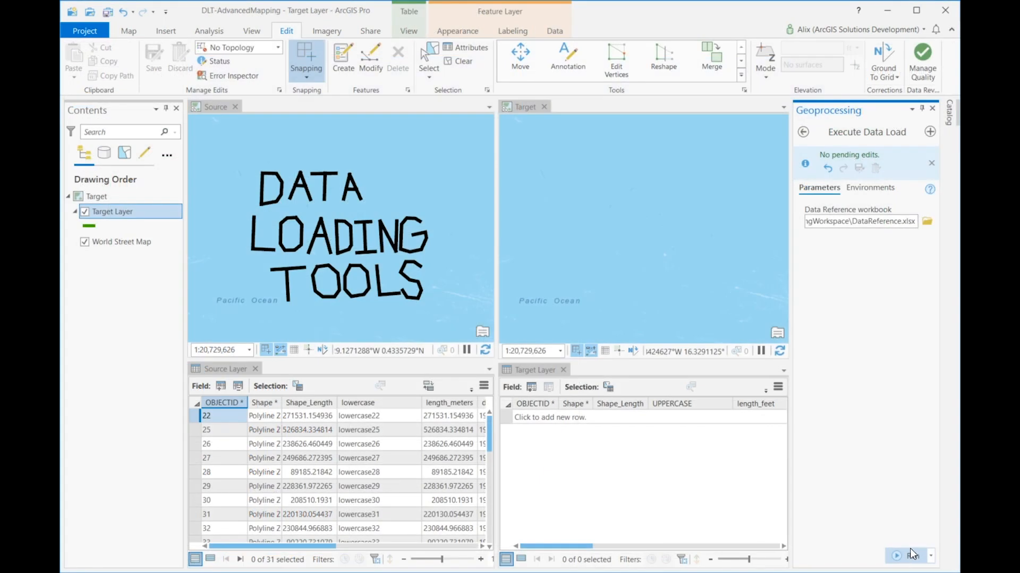
left_click(919, 516)
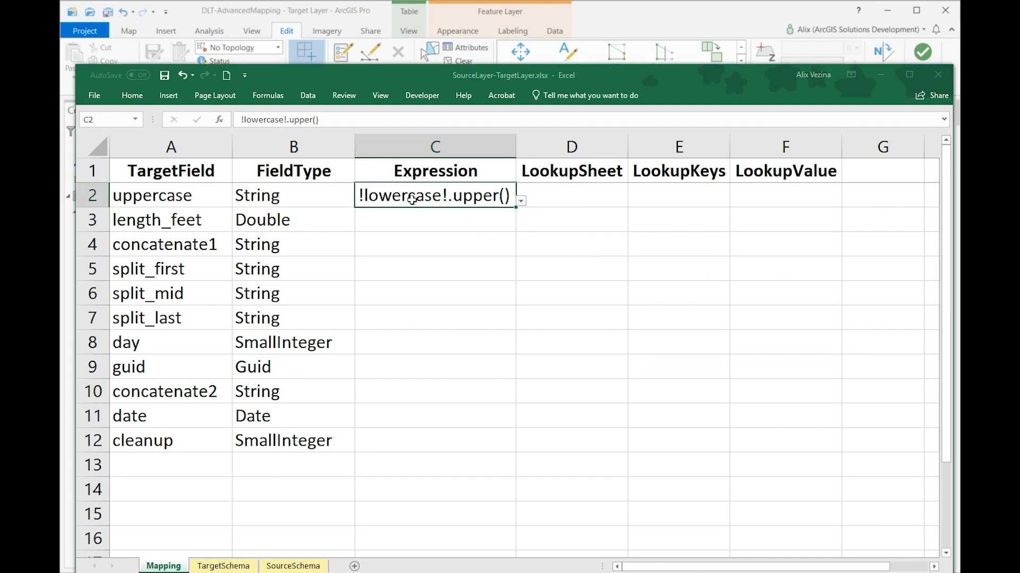
Step: Prefix the uppercase field's expression with "A-"+ and save the workbook
double_click(359, 196)
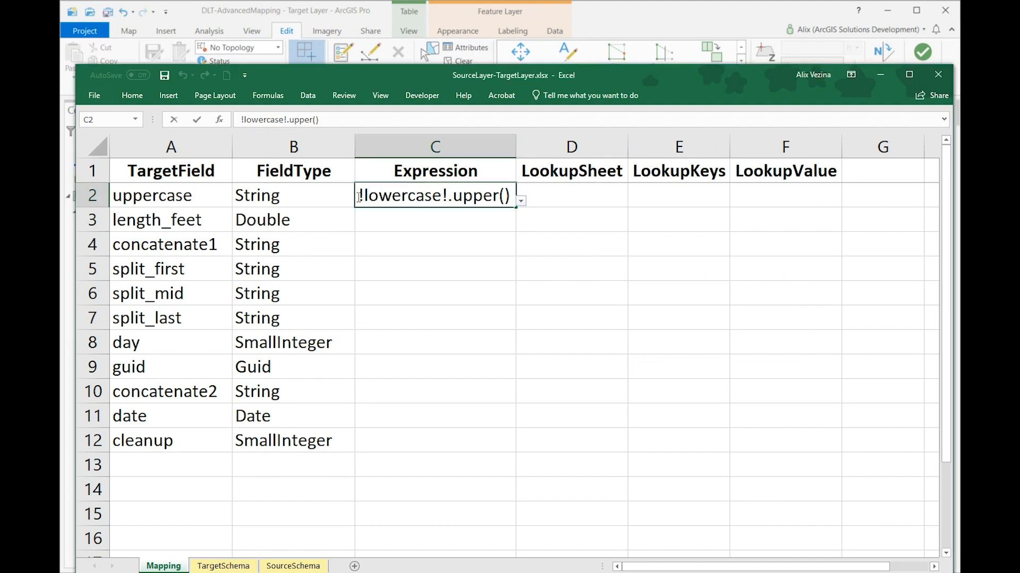
type("\"A-\"+")
left_click(414, 228)
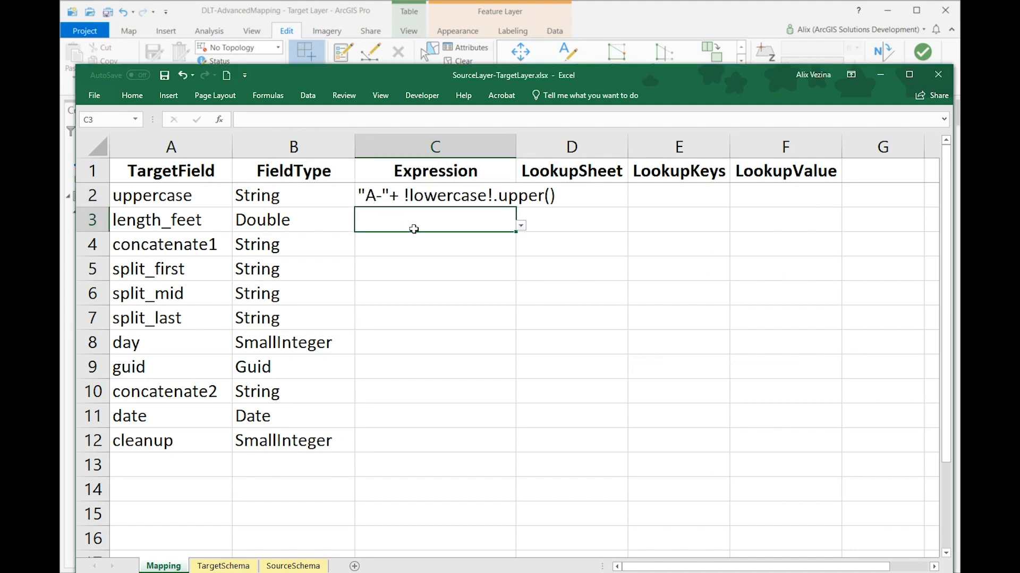
key("ctrl+s")
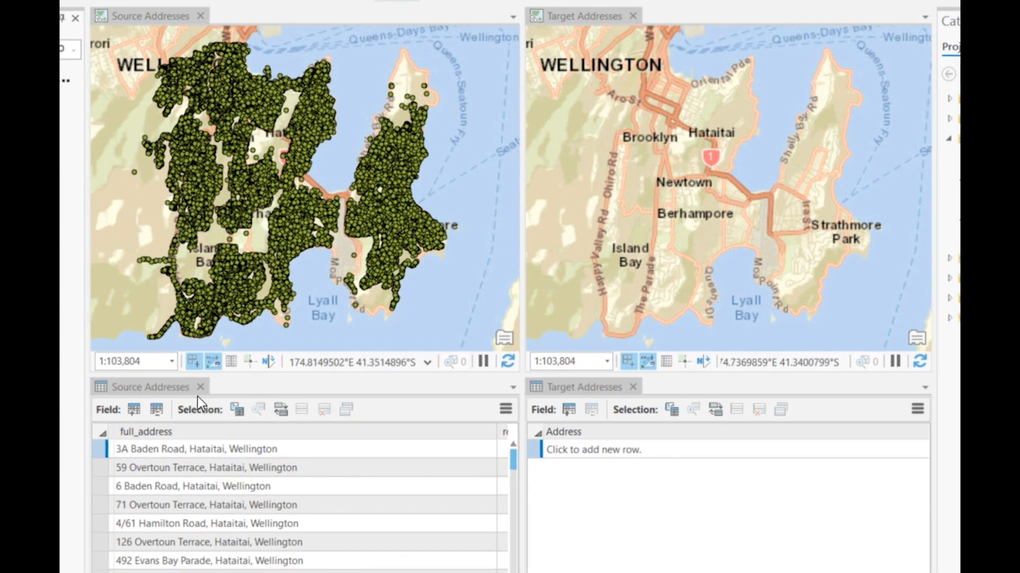
Step: In SourceAddresses-TargetAddresses.xlsx, set the fulladdr expression to !full_address!.upper() + ", NEW ZEALAND" and save the workbook
left_click(154, 390)
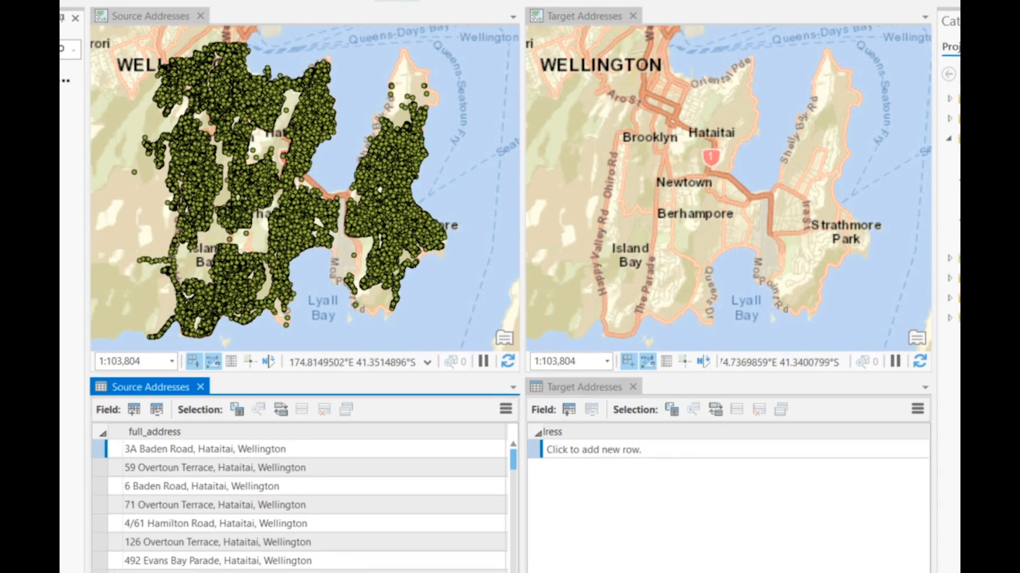
left_click(584, 388)
scroll(727, 499, "left", 3)
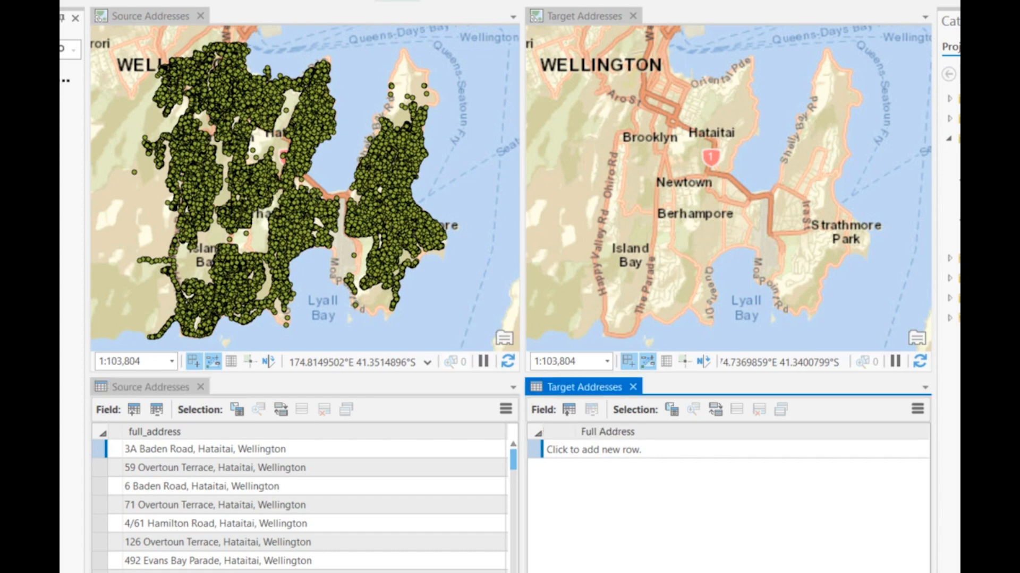
mouse_move(599, 436)
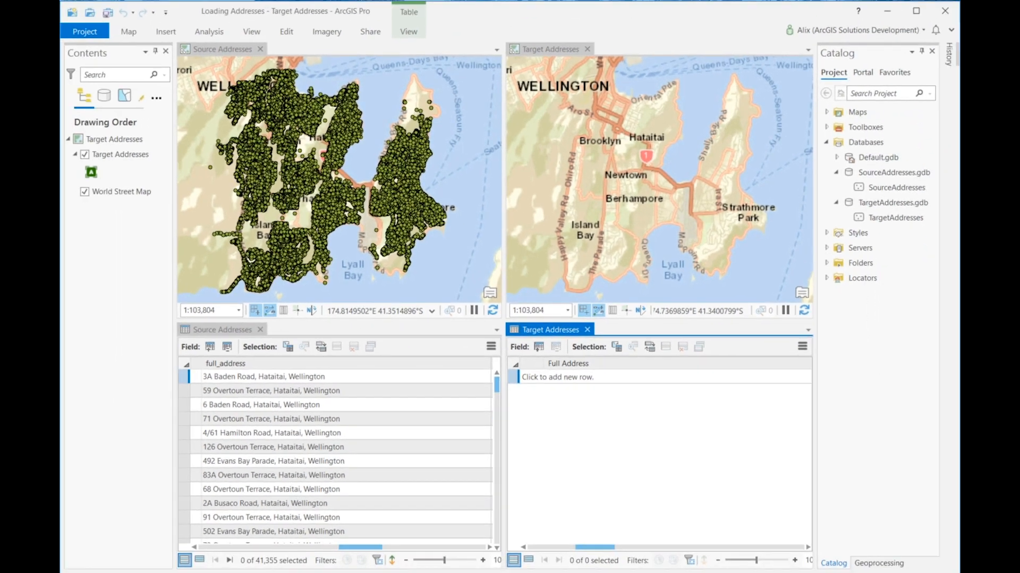
key("alt+Tab")
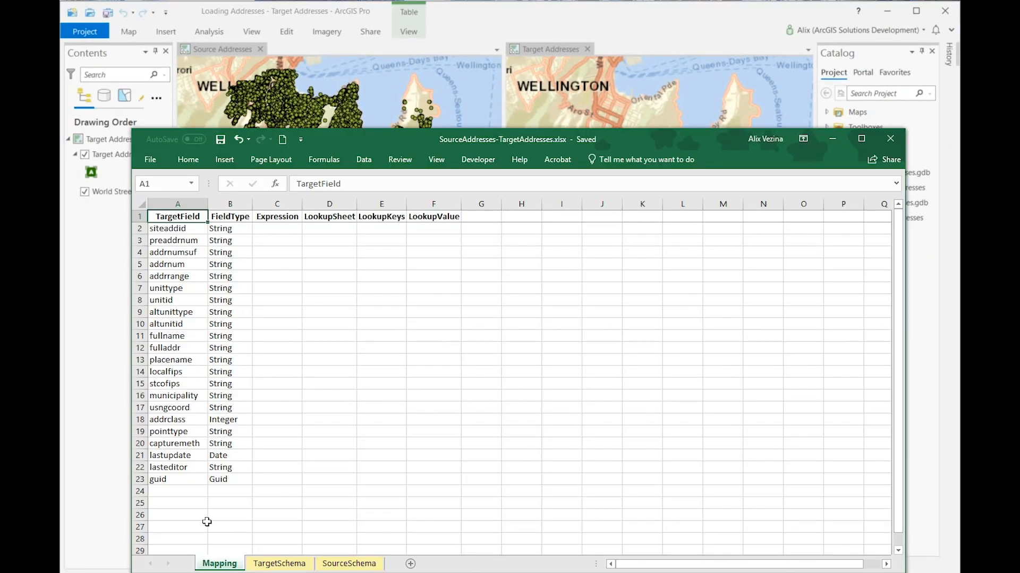
left_click(272, 348)
double_click(272, 348)
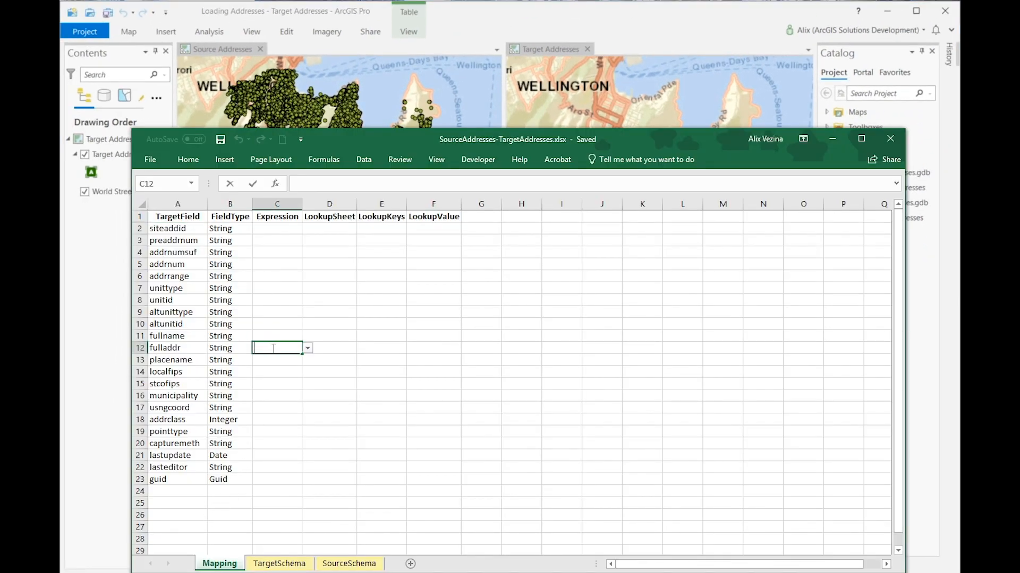
type("!full_address!.upper() + \", NEW ZEALAND\"")
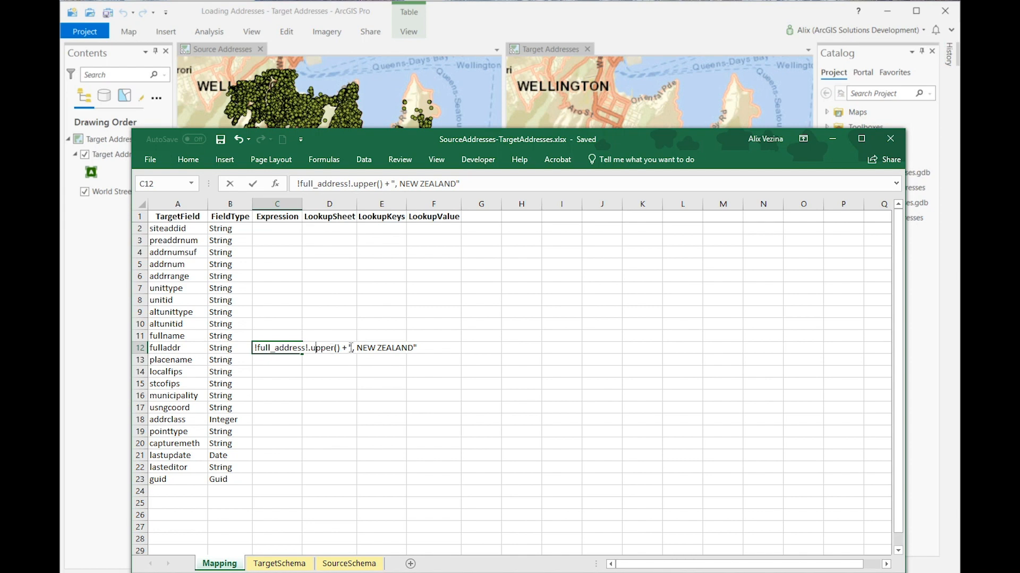
left_click(423, 354)
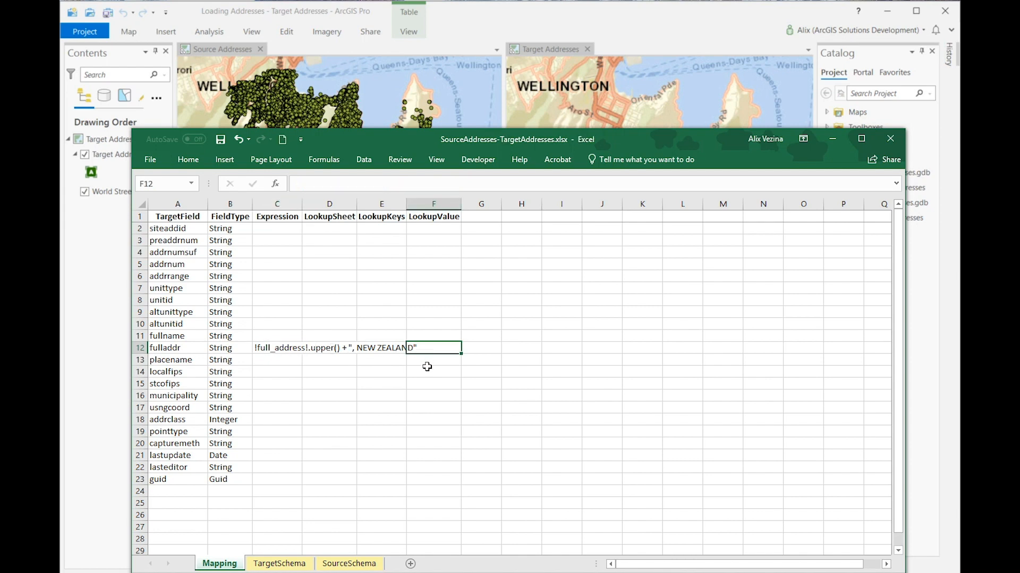
left_click(221, 142)
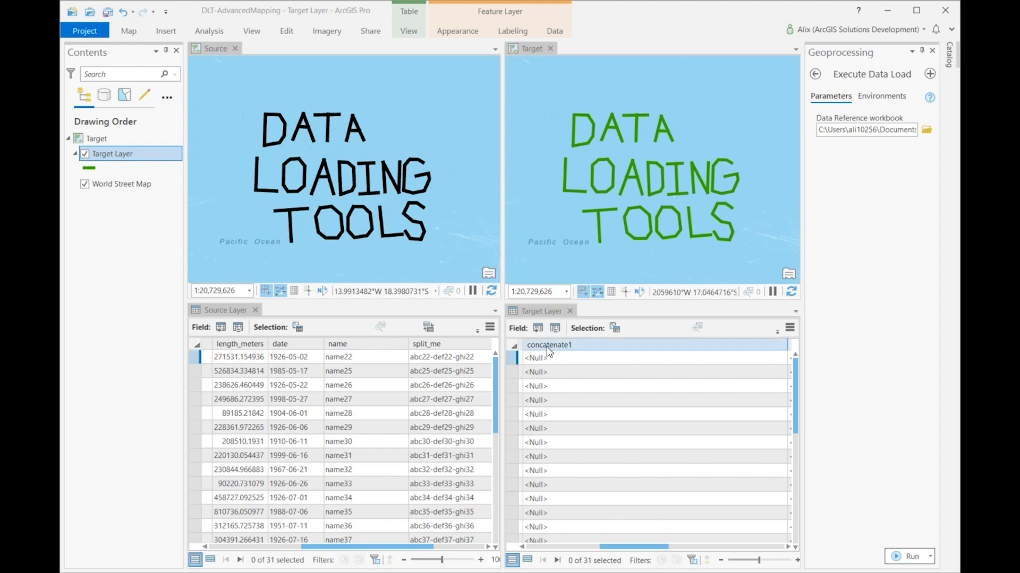
Step: In SourceLayer-TargetLayer.xlsx in Excel, set the concatenate1 expression to f"{!length_meters!}, {!date!}, !name!"
mouse_move(548, 352)
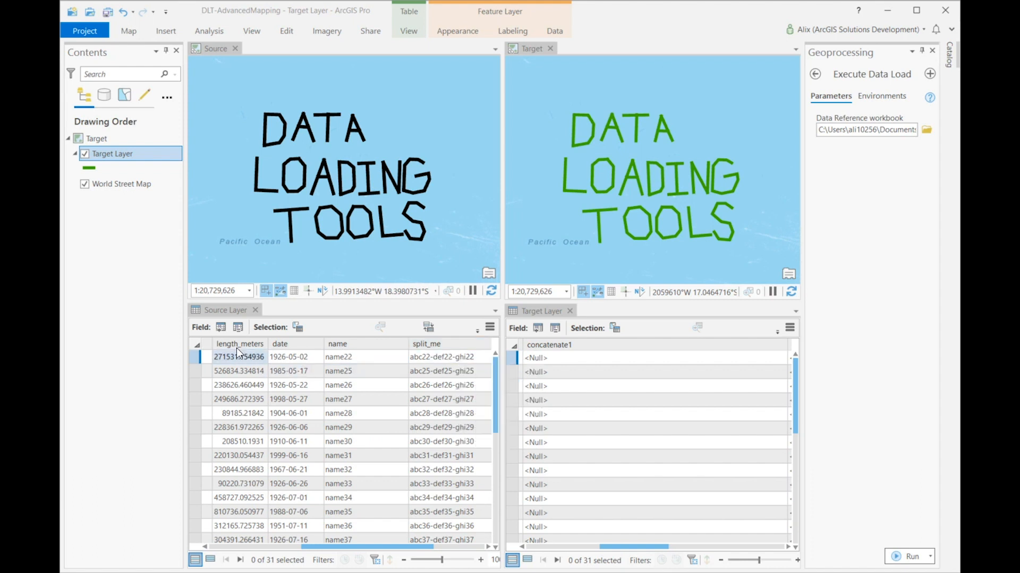
mouse_move(237, 352)
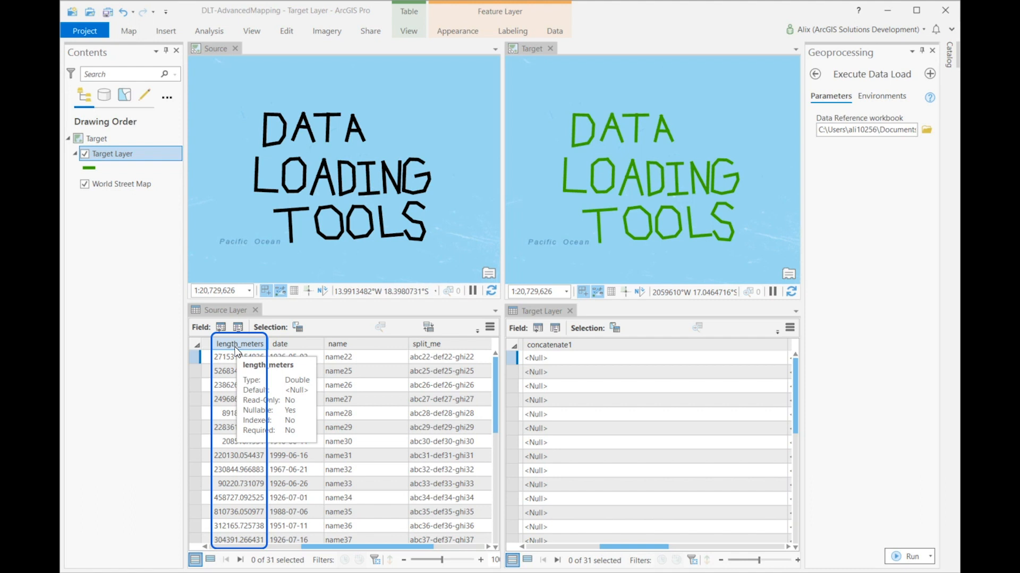
mouse_move(297, 351)
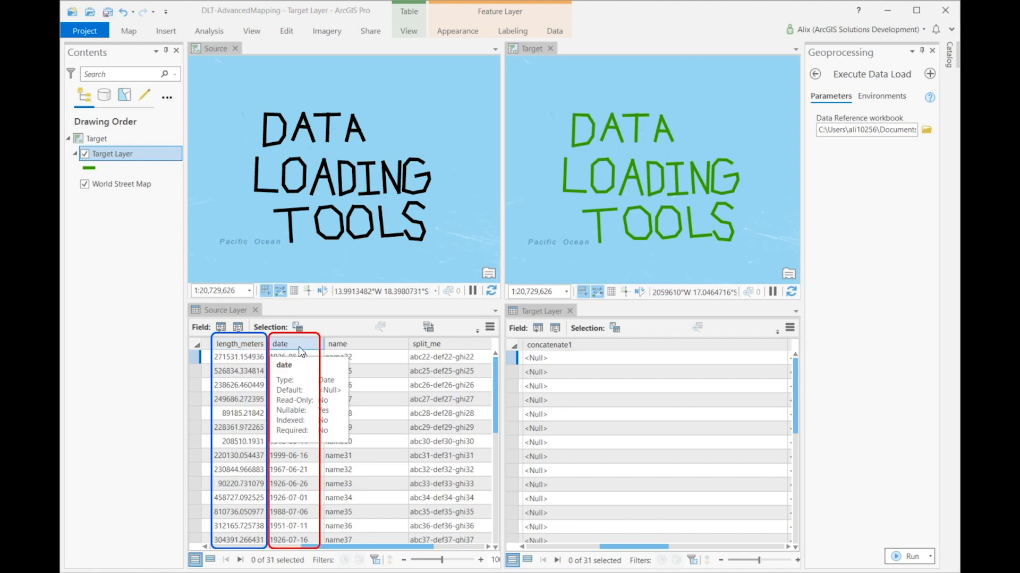
mouse_move(404, 351)
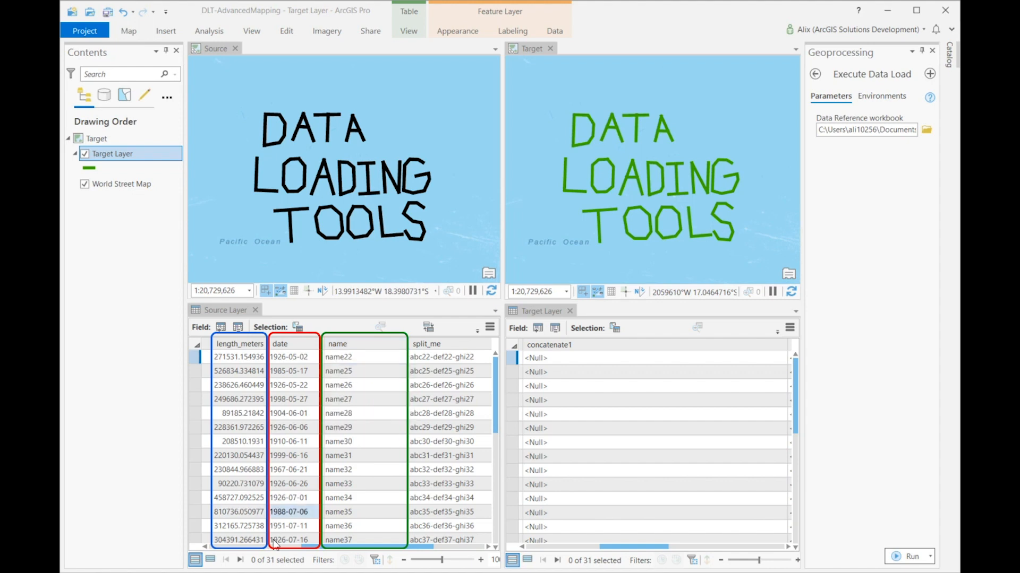
left_click(121, 571)
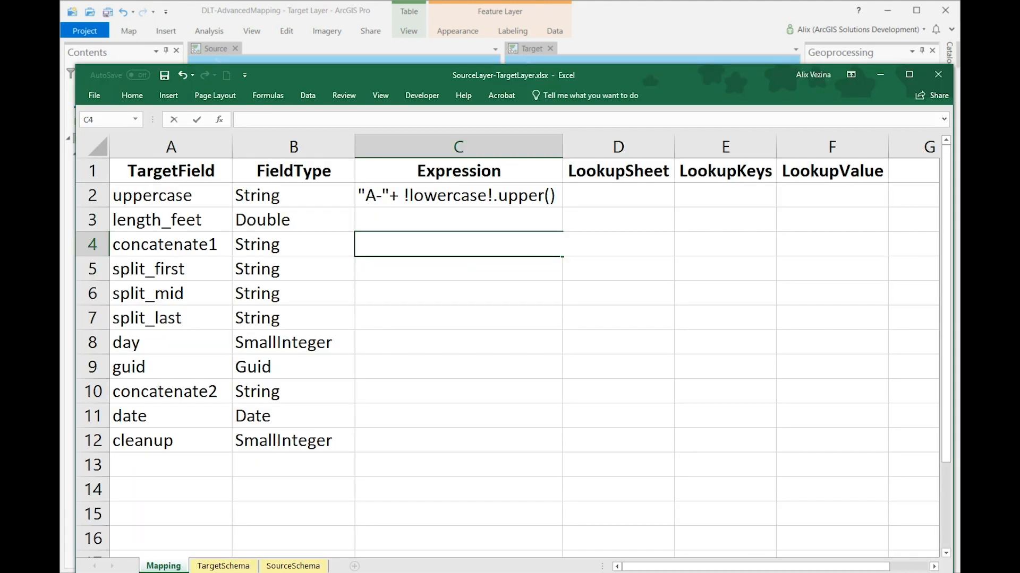
type("f\"{!length_meters!}, {!date!}, !name!\"")
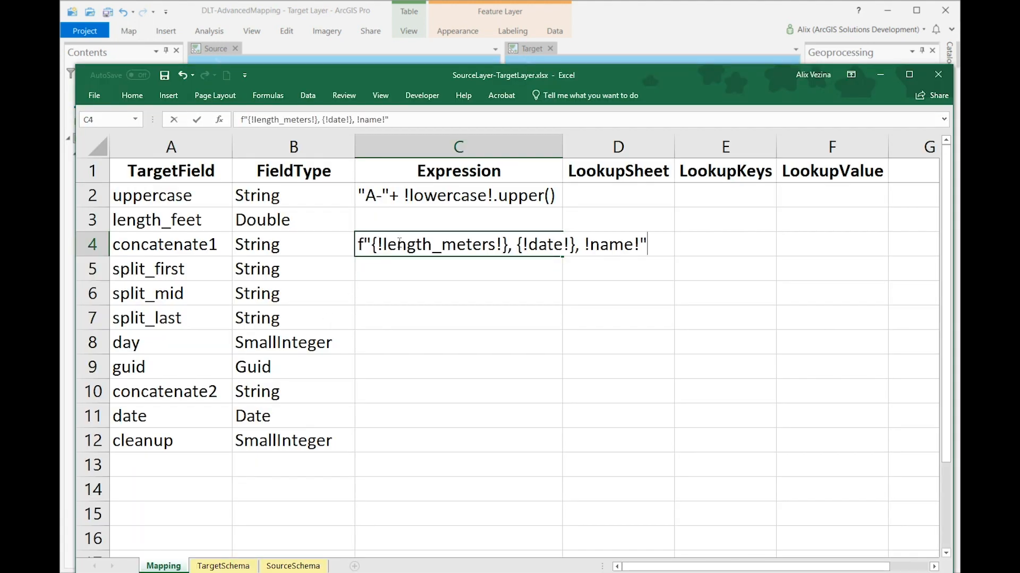
left_click(413, 266)
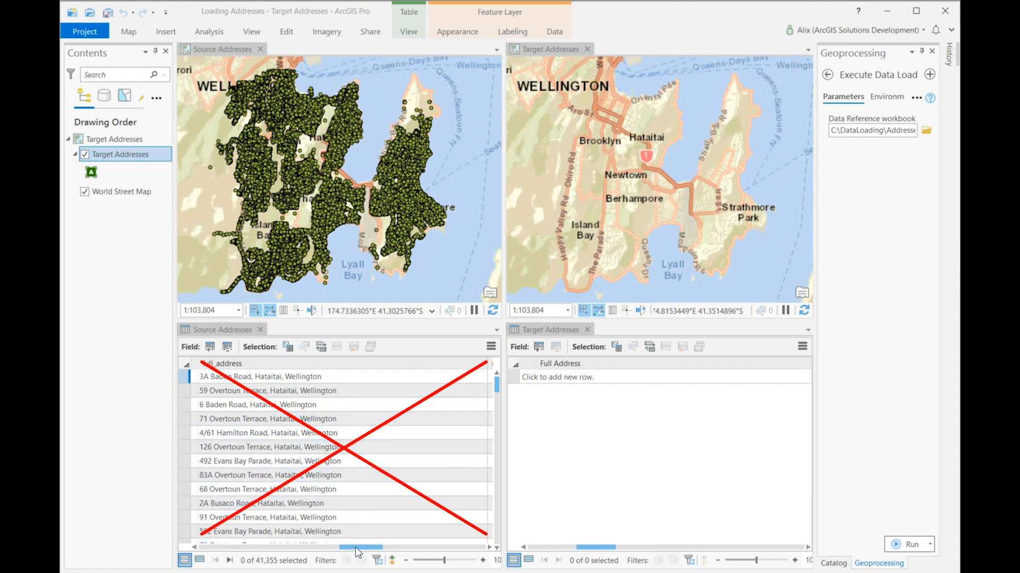
Step: In SourceAddresses-TargetAddresses.xlsx, set the fulladdr expression to !full_address_number! + " " + ", ".join(map(str.upper, [!full_road_name!, !suburb_locality!, !town_city!])) + ", NEW ZEALAND"
left_click_drag(355, 547, 316, 550)
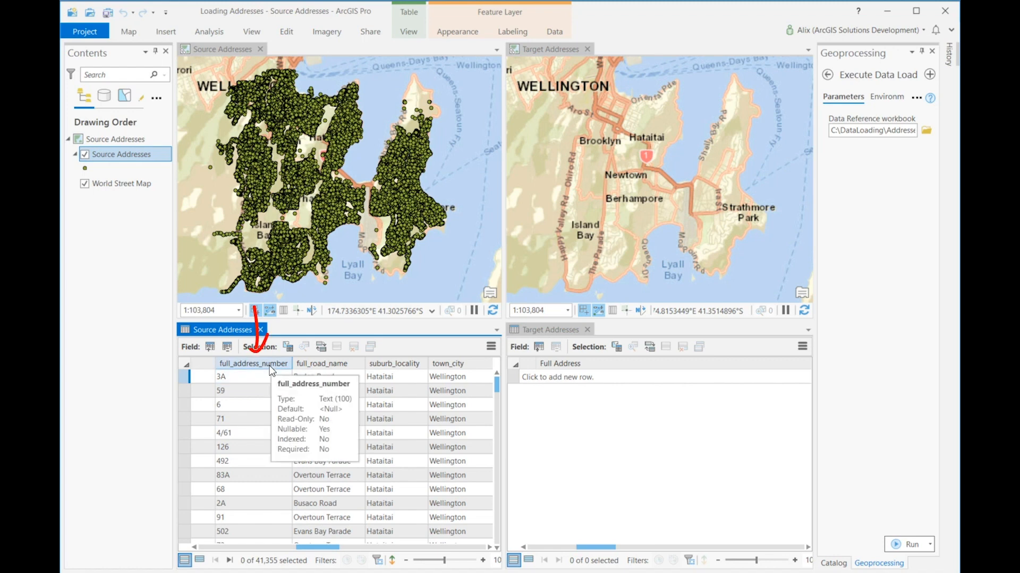
mouse_move(313, 369)
mouse_move(396, 368)
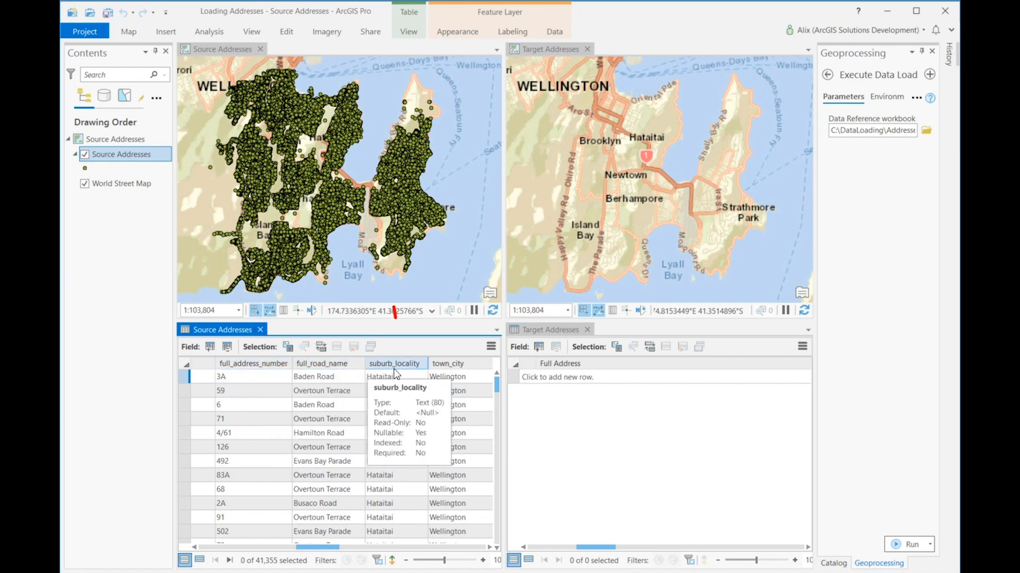
mouse_move(445, 367)
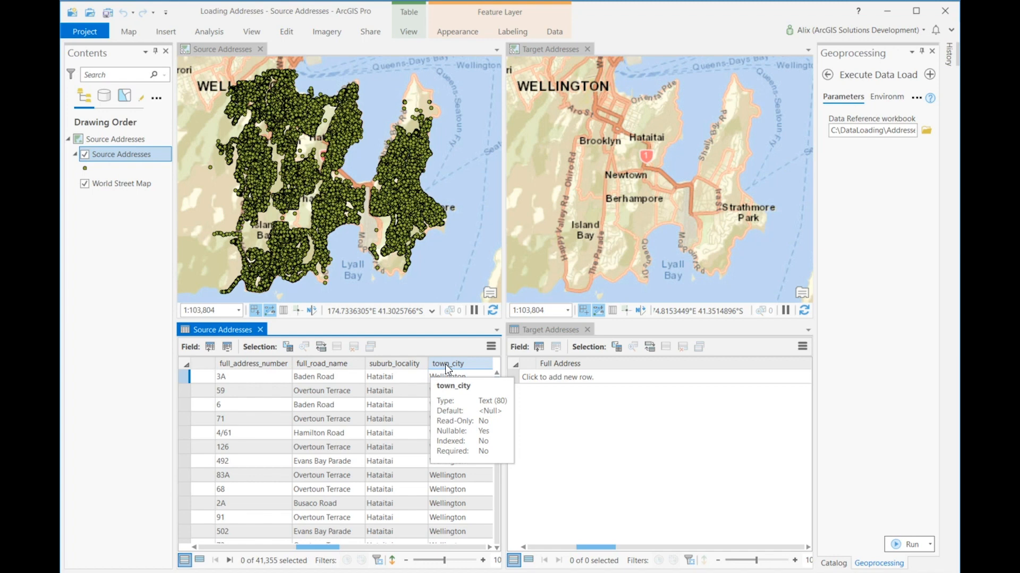
left_click(353, 572)
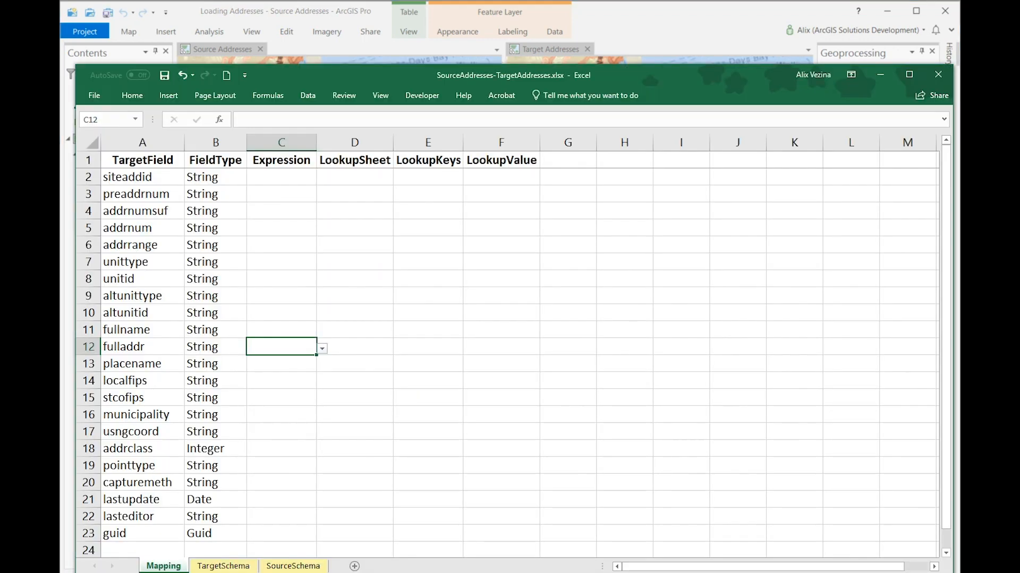
double_click(285, 351)
type("!full_address_number! + \" \" + \", \".join(map(str.upper, [!full_road_name!, !suburb_locality!, !town_city!])) + \", NEW ZEALAND\"")
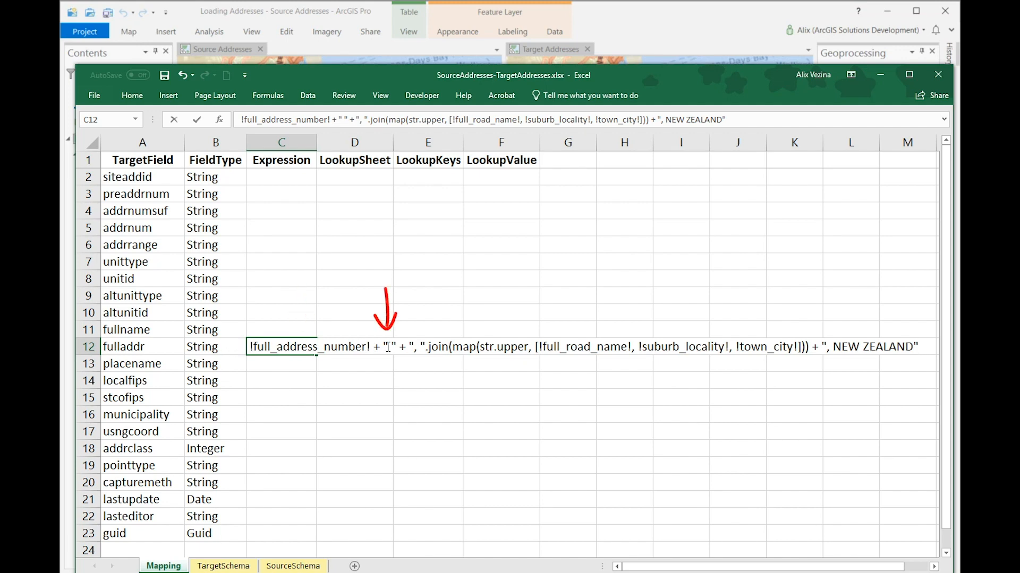
left_click_drag(383, 347, 388, 347)
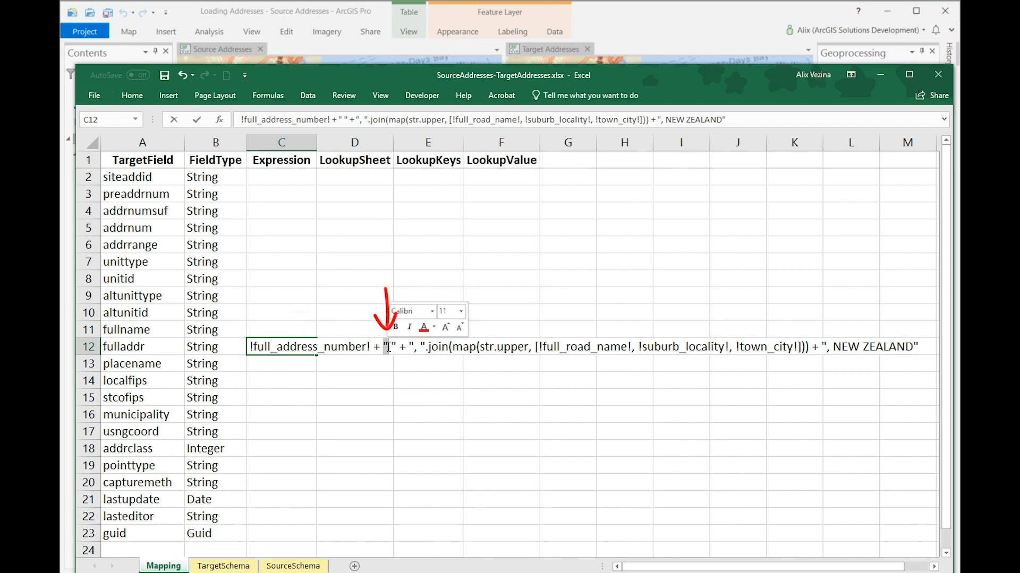
double_click(434, 347)
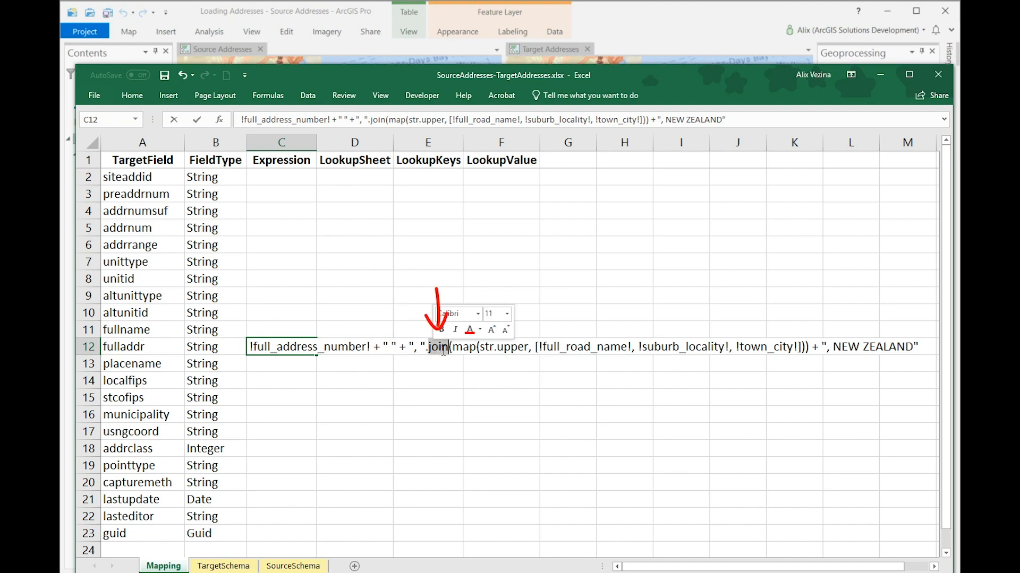
left_click_drag(409, 348, 415, 348)
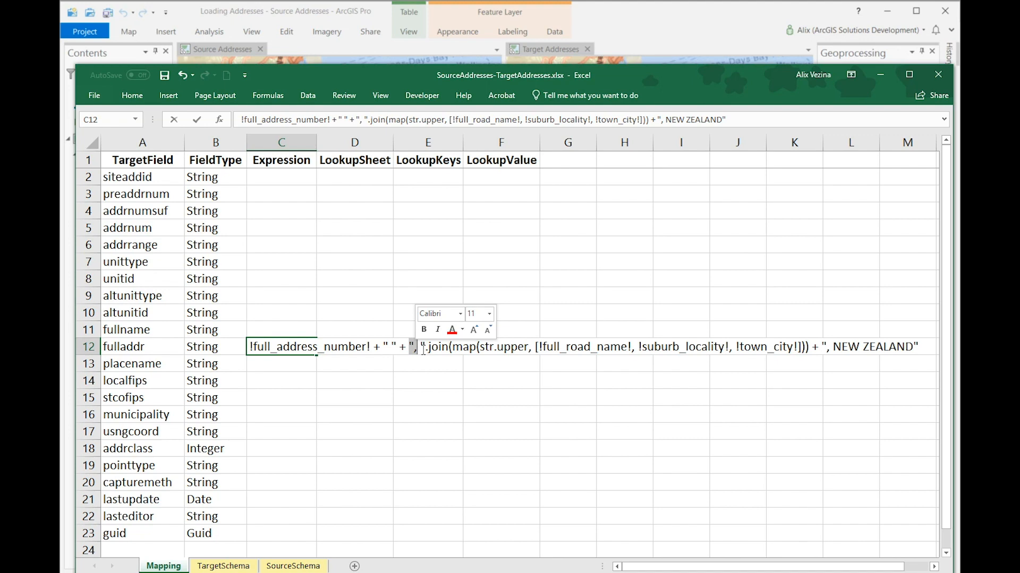
double_click(512, 347)
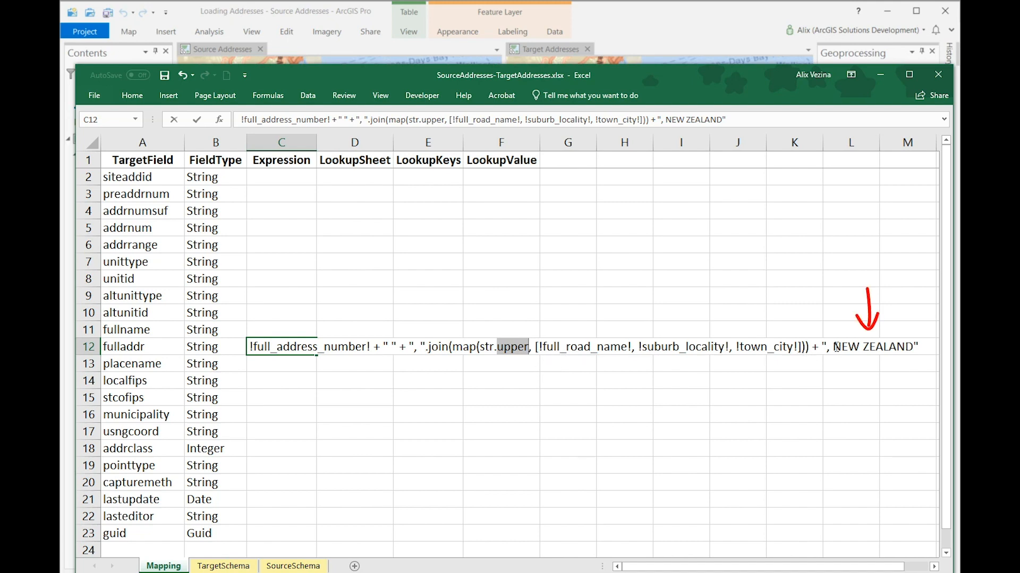
left_click_drag(836, 347, 919, 347)
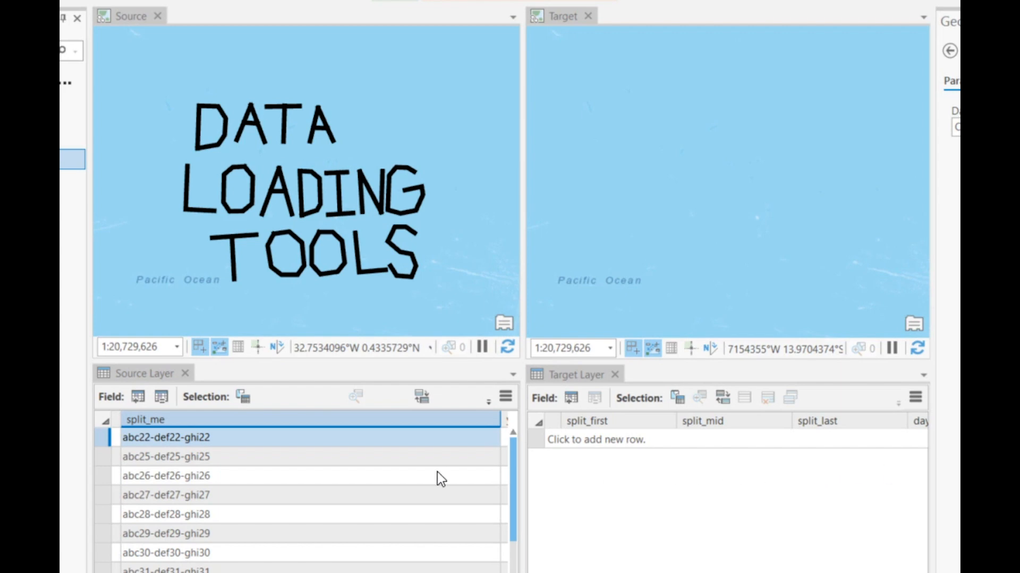
Step: In ArcGIS Pro, examine the hyphen-separated parts of the first split_me value and the target's split_first, split_mid and split_last fields
left_click(235, 435)
left_click(234, 437)
left_click(235, 436)
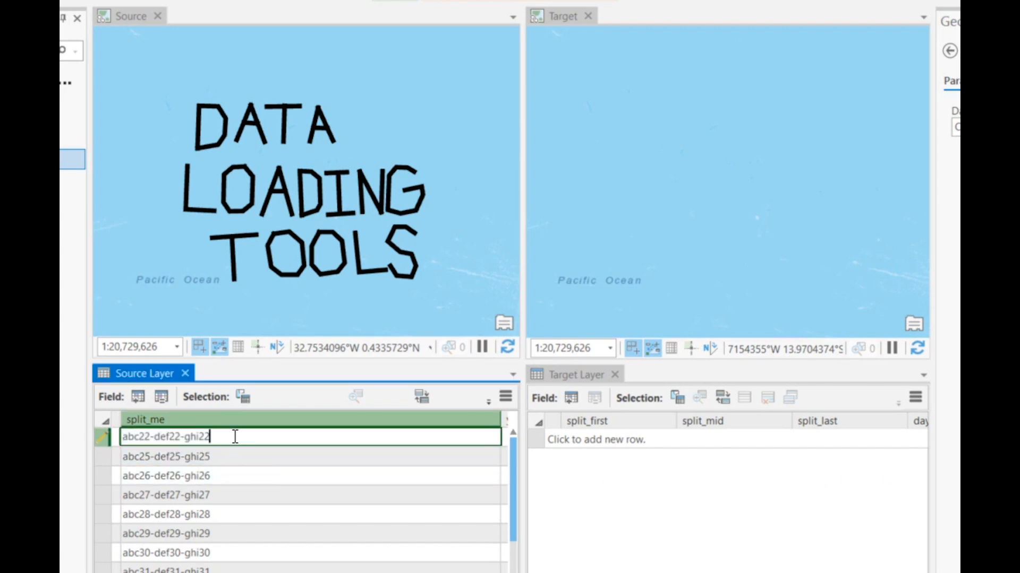
double_click(139, 436)
double_click(179, 437)
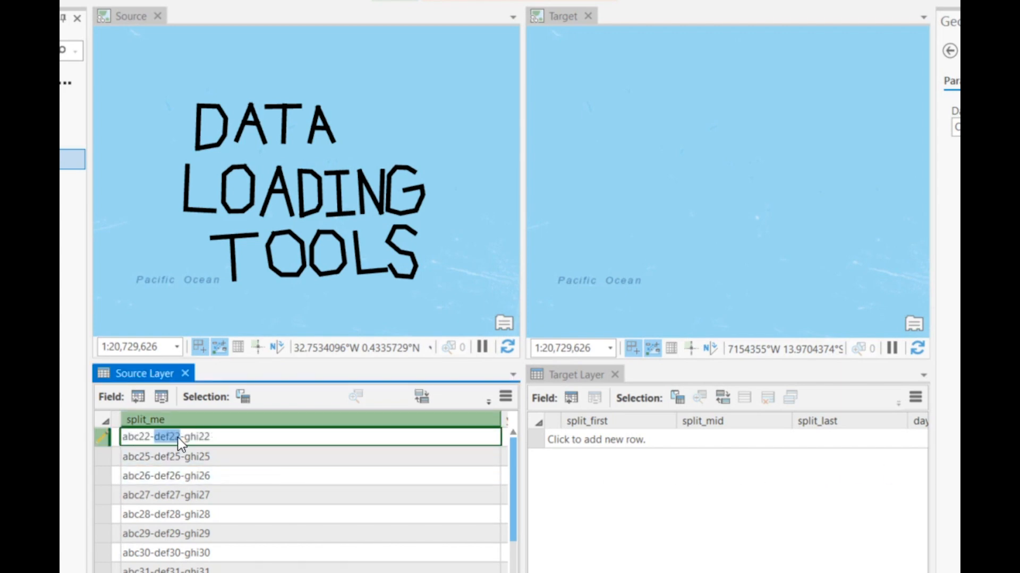
double_click(206, 437)
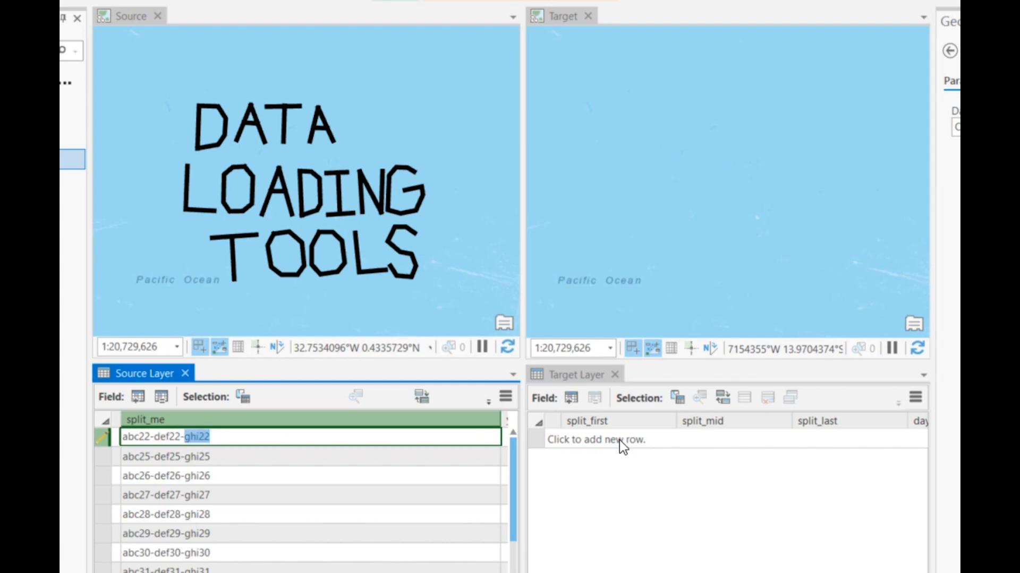
left_click(656, 425)
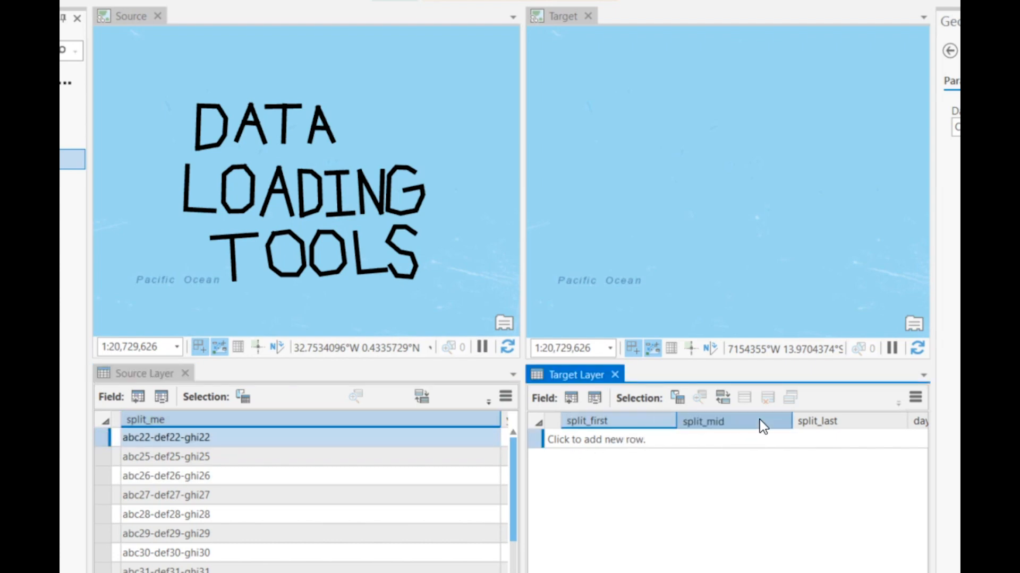
left_click(830, 422, "ctrl")
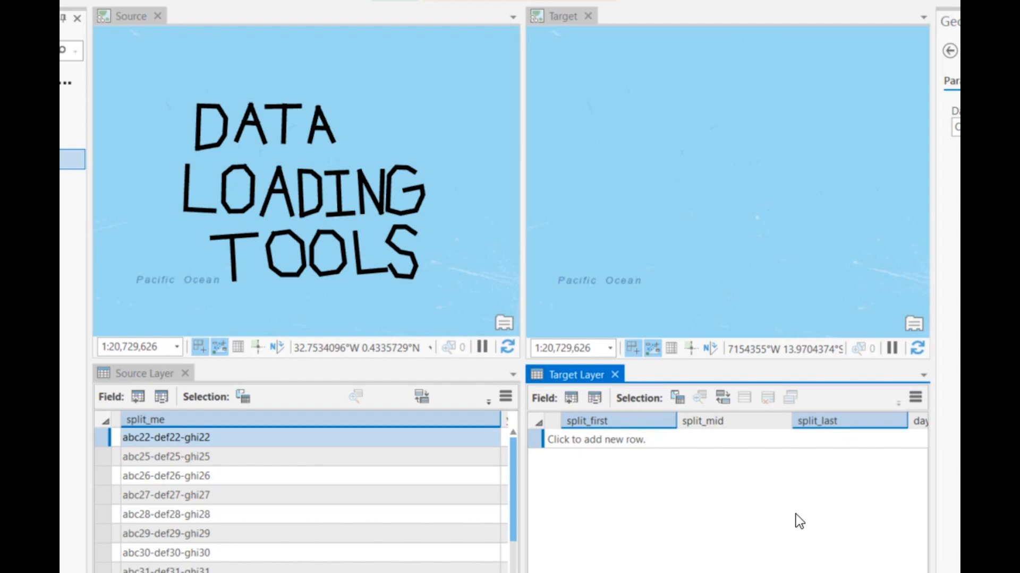
left_click(317, 445)
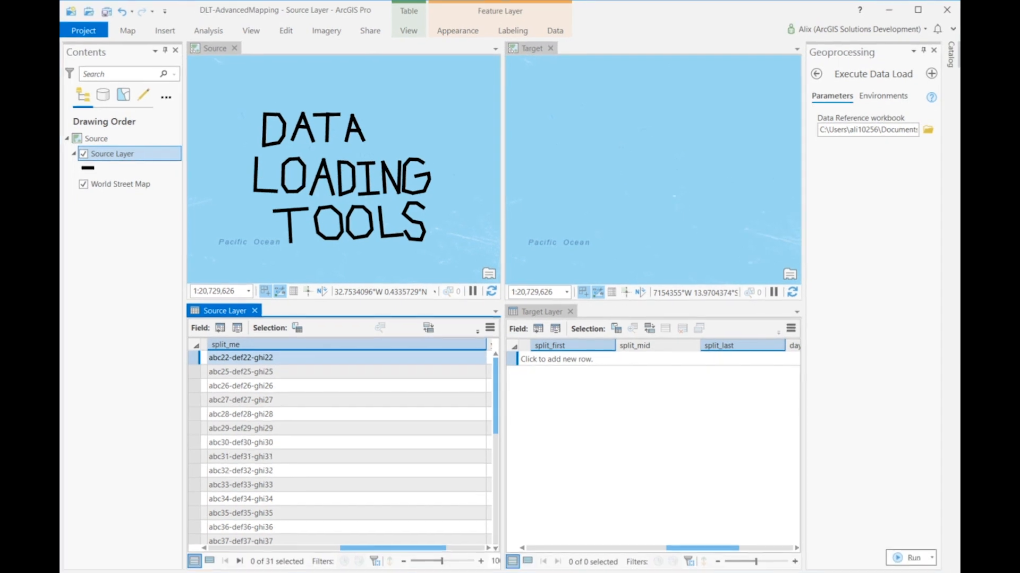
Step: In SourceLayer-TargetLayer.xlsx in Excel, set the split_first expression to !split_me!.split('-')[0]
left_click(446, 572)
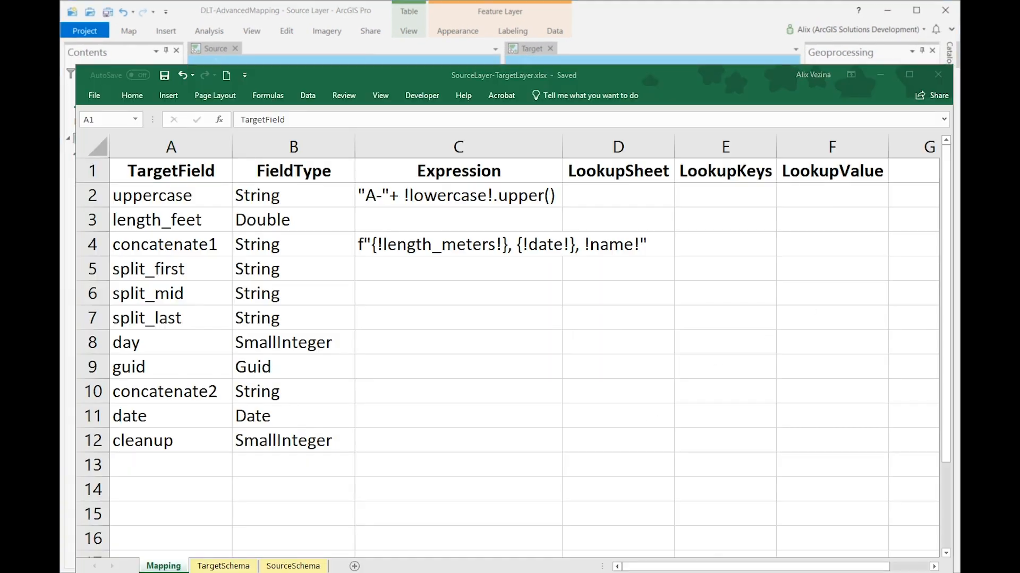
left_click_drag(119, 272, 148, 317)
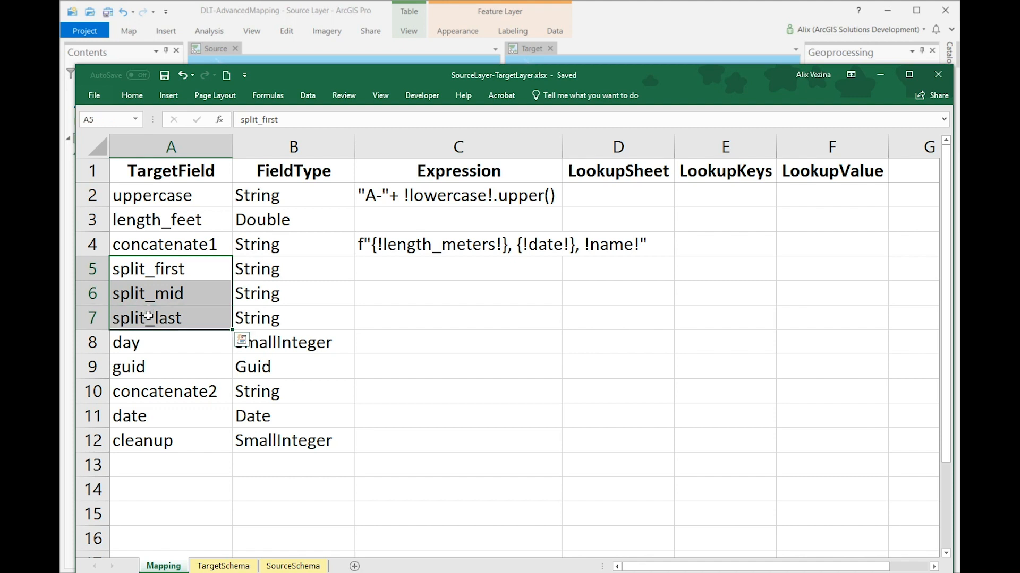
left_click(172, 267)
double_click(388, 264)
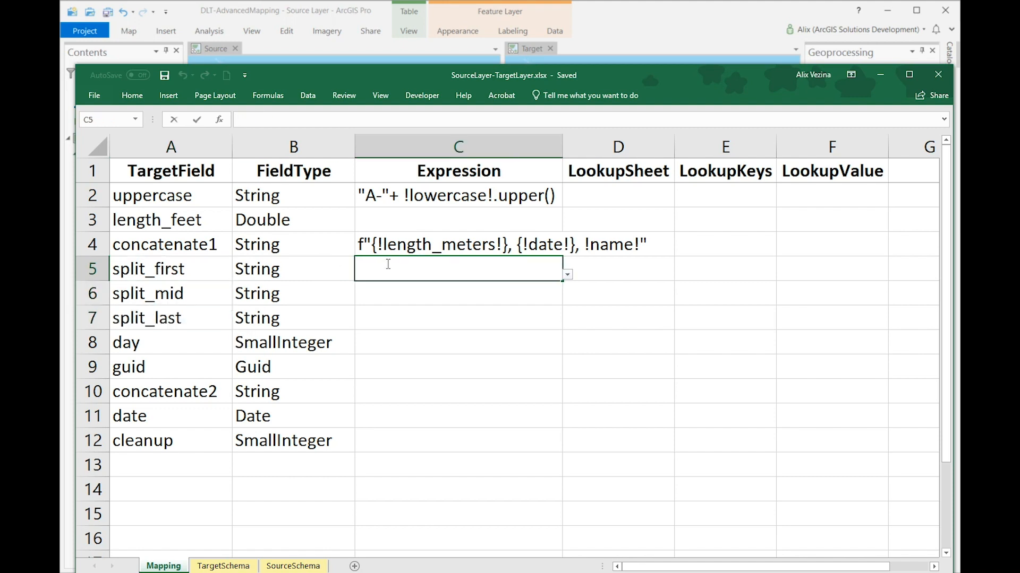
type("!split_me!.split('-')[0]")
left_click_drag(362, 273, 437, 271)
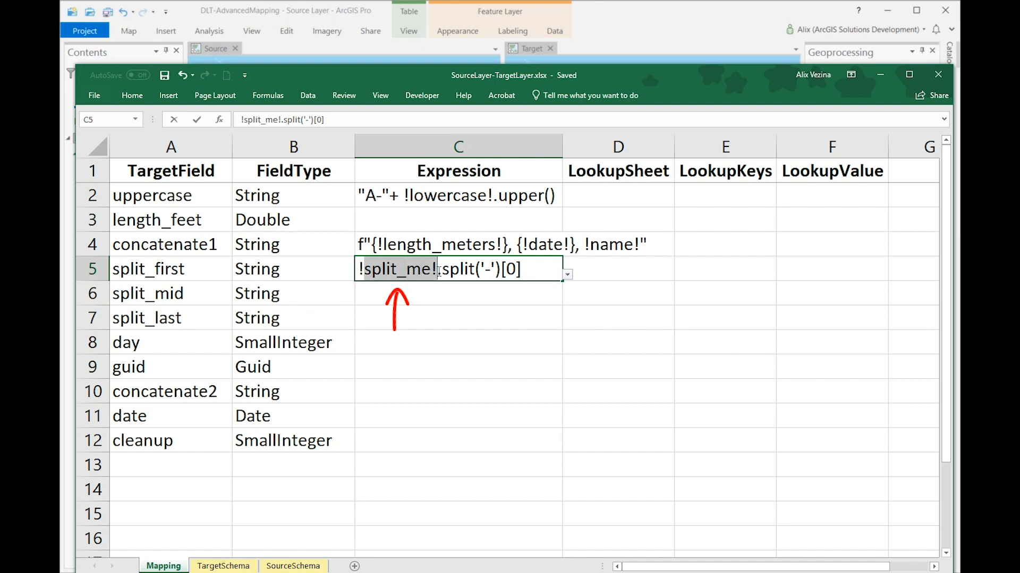
double_click(466, 271)
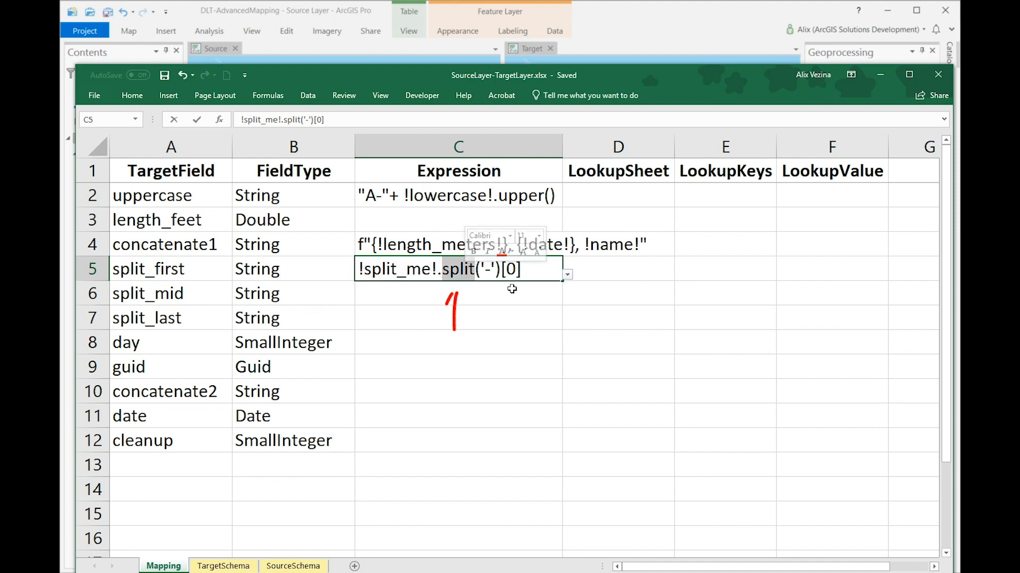
double_click(489, 268)
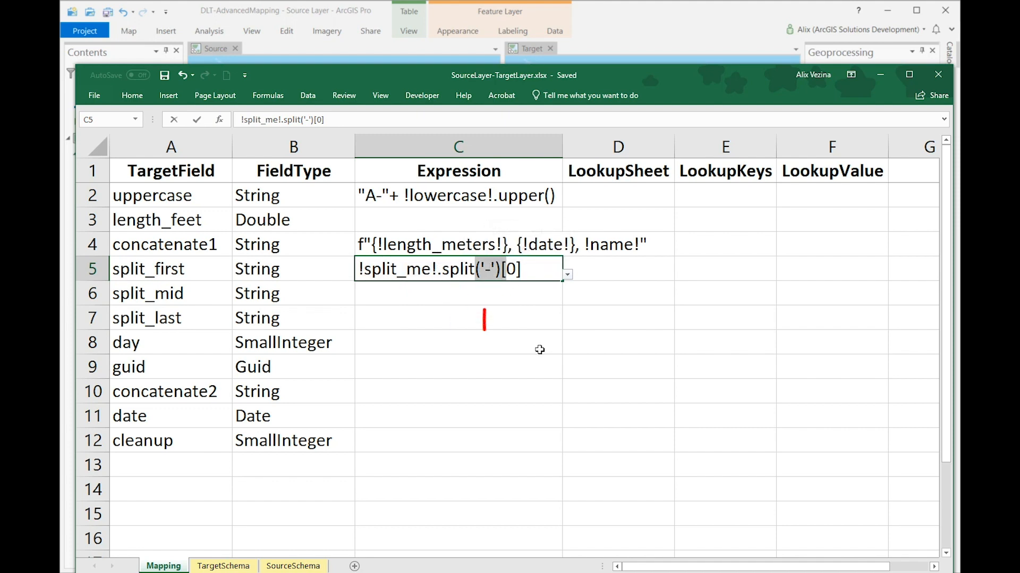
double_click(513, 270)
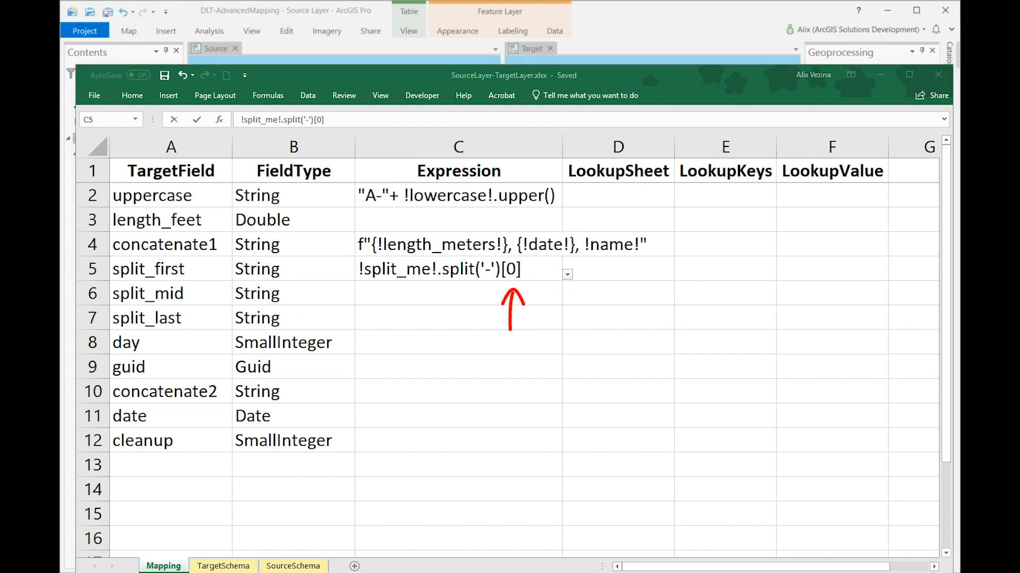
Step: Set the Expression cell of the split_mid target field to !split_me!.split('-')[1]
left_click(151, 295)
left_click(203, 292)
double_click(373, 296)
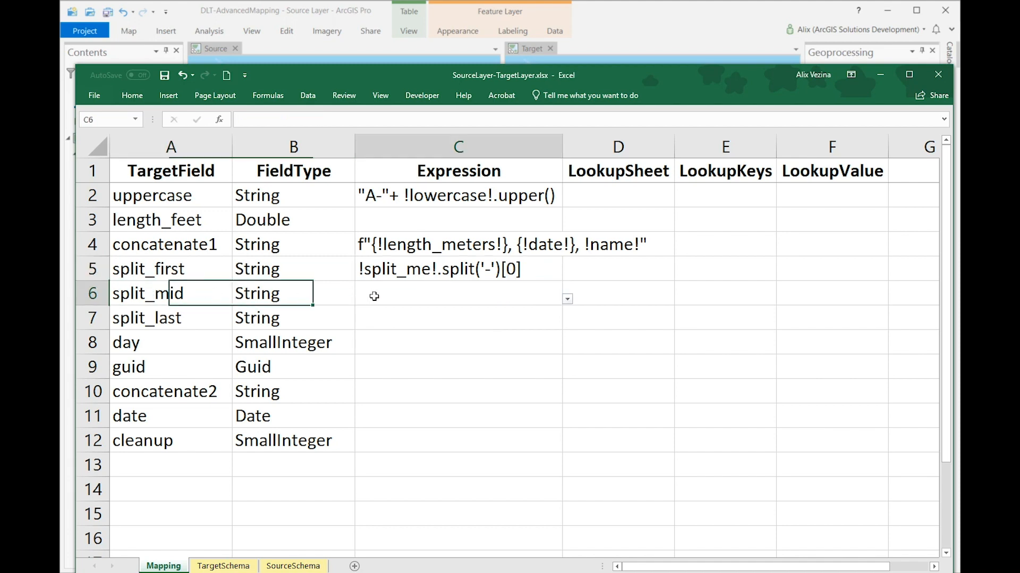
type("!split_me!.split('-')[1]")
double_click(516, 294)
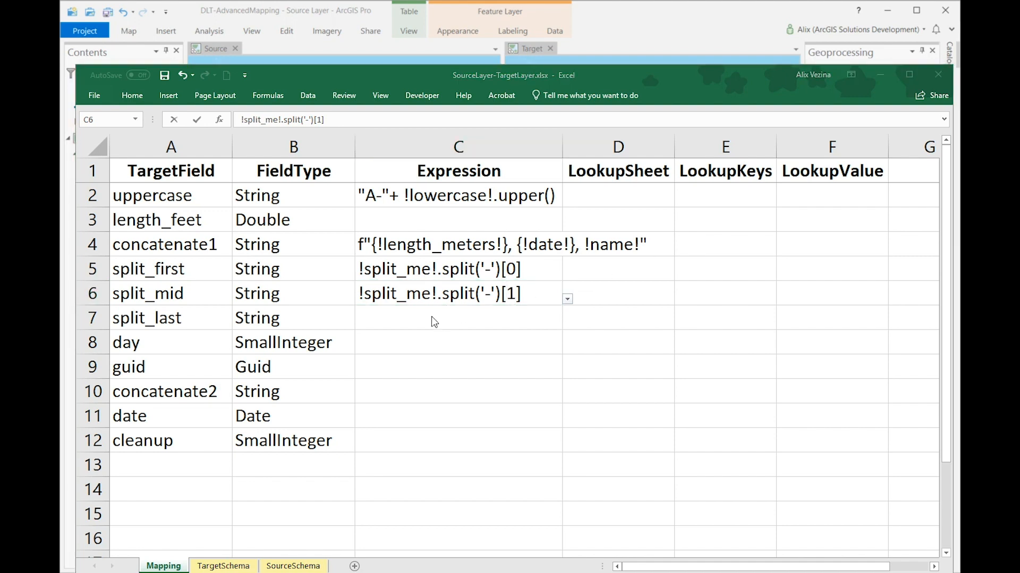
Step: Set the Expression cell of the split_last target field to !split_me!.split('-')[2]
left_click(197, 317)
left_click(211, 318)
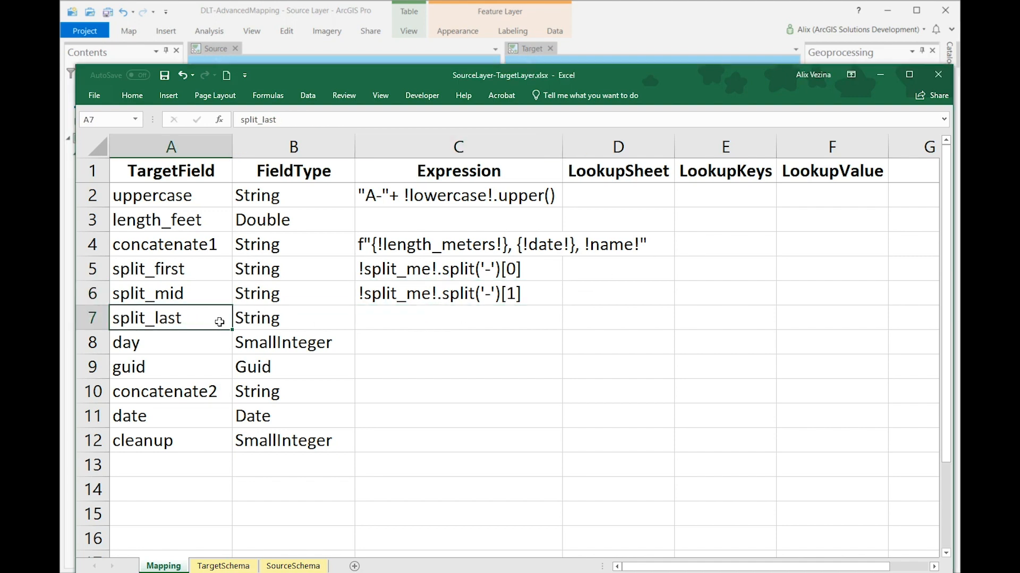
double_click(398, 317)
type("!split_me!.split('-')[2]")
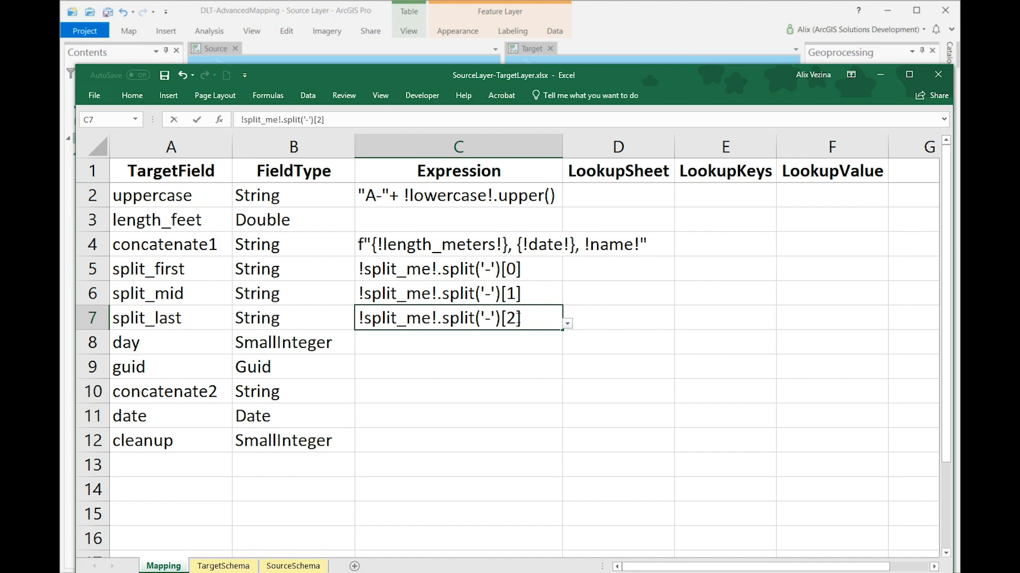
left_click_drag(520, 318, 506, 318)
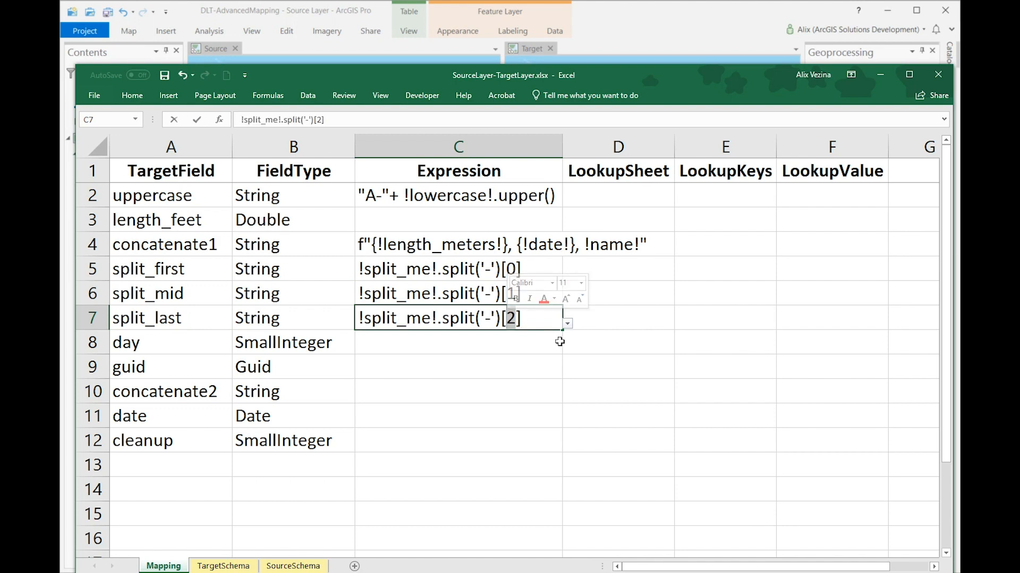
Step: Change the list index in the split_last expression to -1 and save the workbook
type("-1")
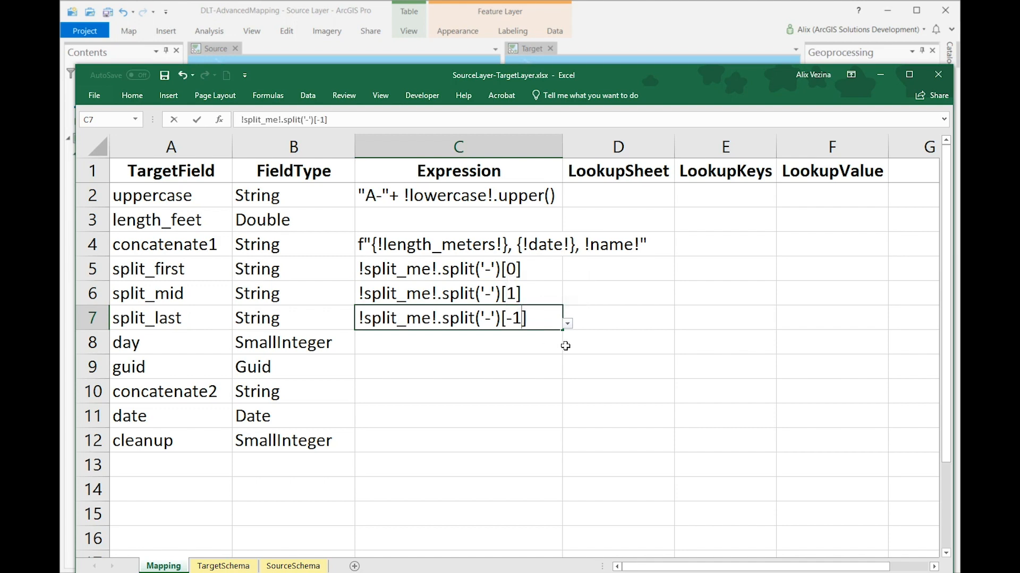
key("ctrl+s")
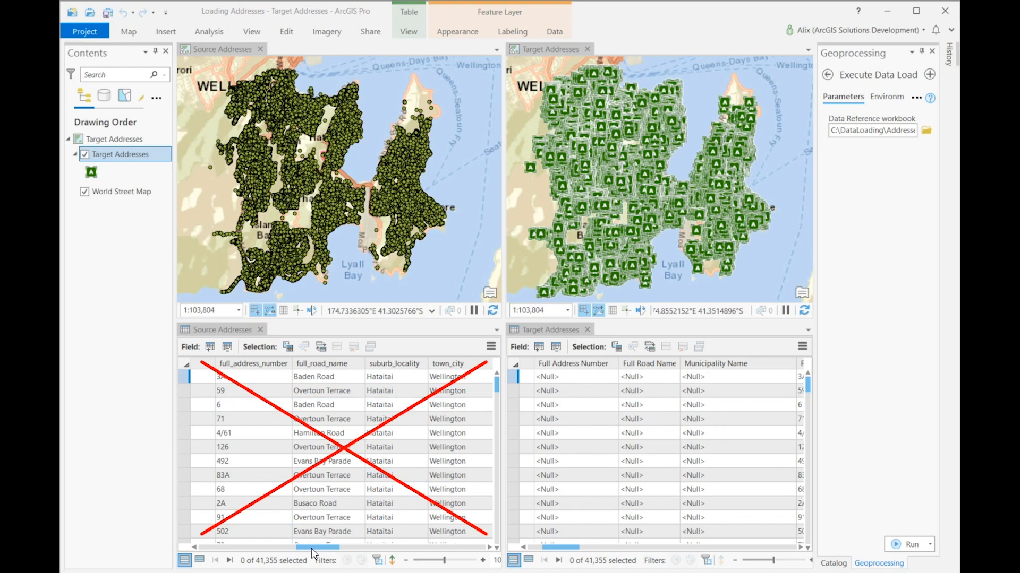
Step: In ArcGIS Pro, examine the source full_address values and the target's Full Address Number, Full Road Name and Municipality Name fields
left_click_drag(312, 552, 350, 542)
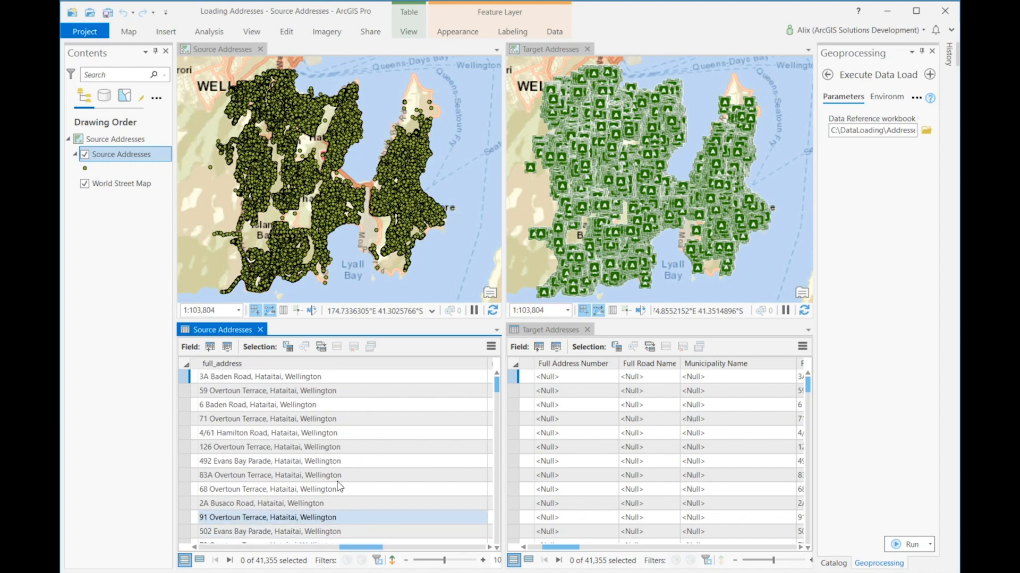
mouse_move(328, 369)
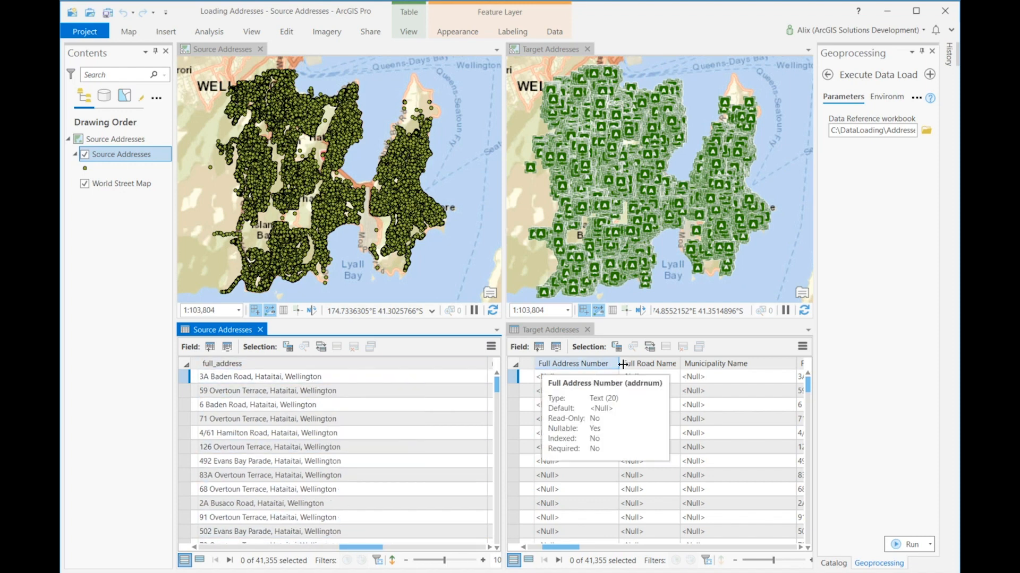
mouse_move(738, 362)
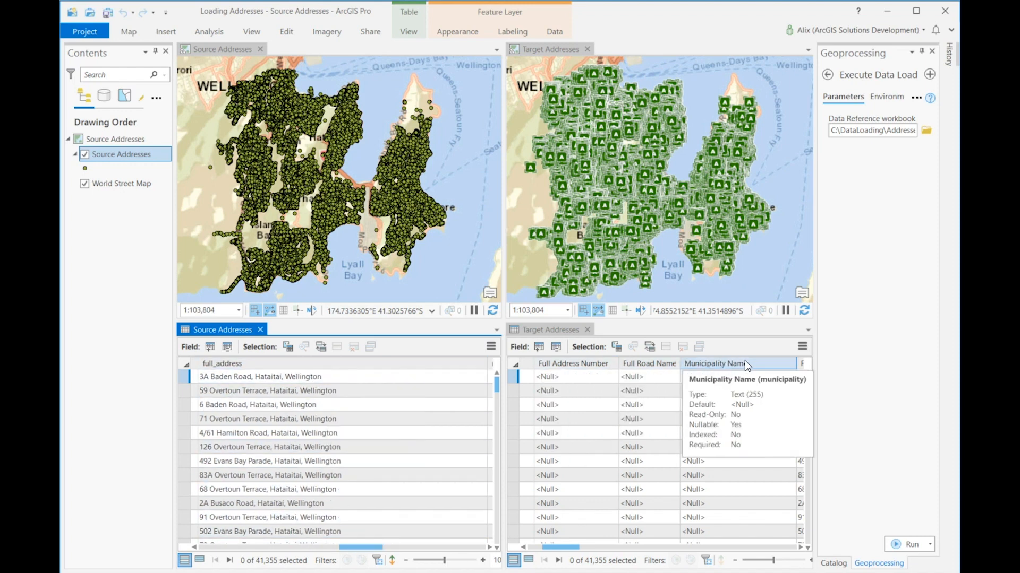
Step: In SourceAddresses-TargetAddresses.xlsx in Excel, set the addrnum expression to !full_address!.split(' ')[0]
left_click(535, 572)
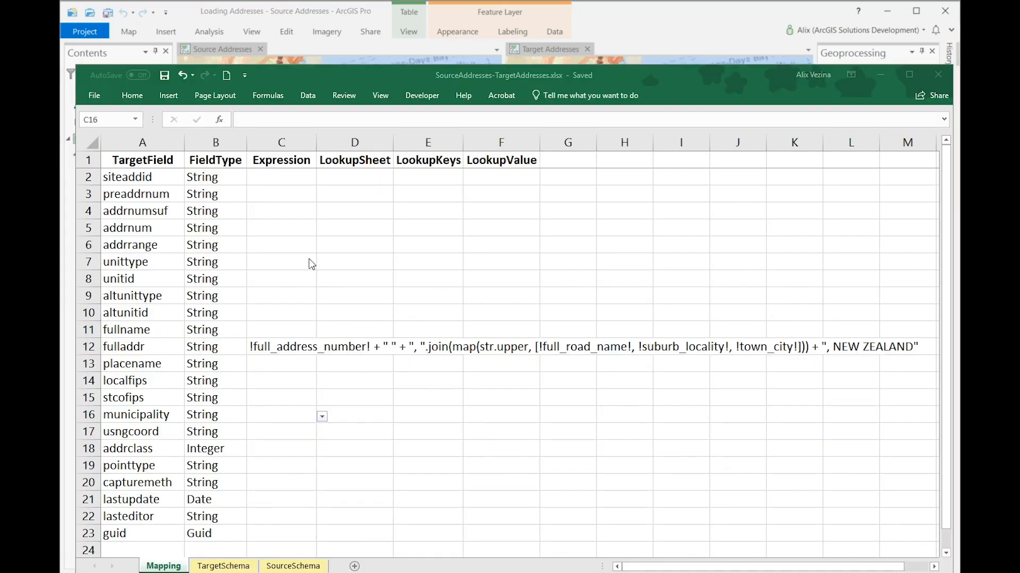
left_click(276, 228)
type("!full_address!.split(' ')[0]")
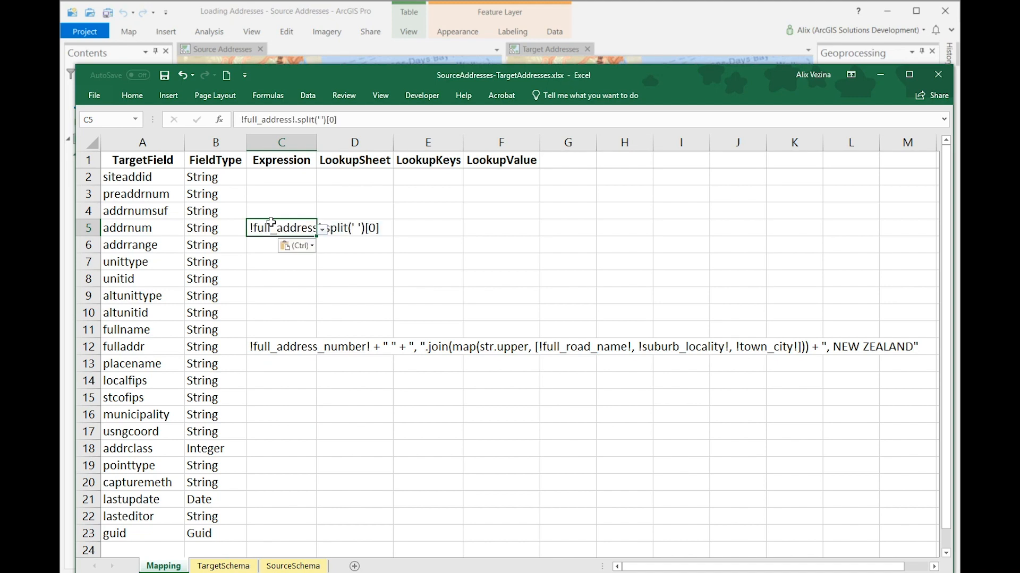
left_click(437, 228)
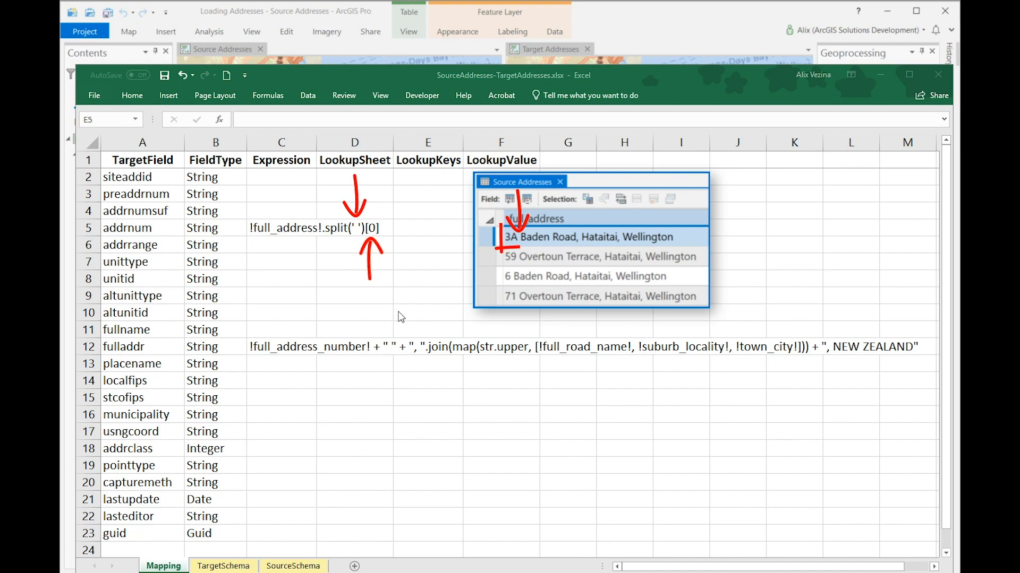
Step: Set the Expression cell of the fullname target field to !full_address!.split(',')[0].split(' ',1)[1]
left_click(292, 329)
type("!full_address!.split(',')[0].split(' ',1)[1]")
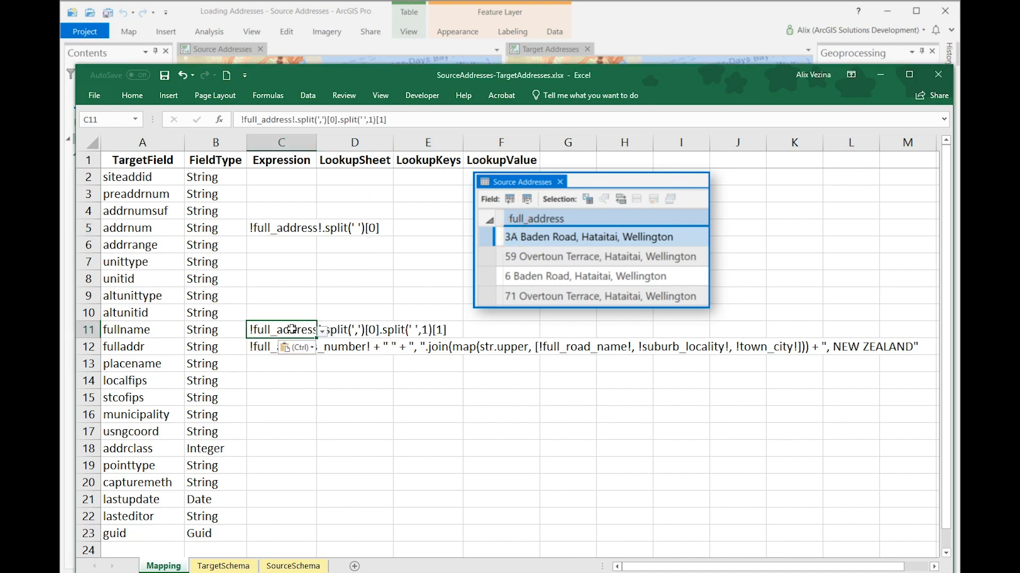
left_click(496, 327)
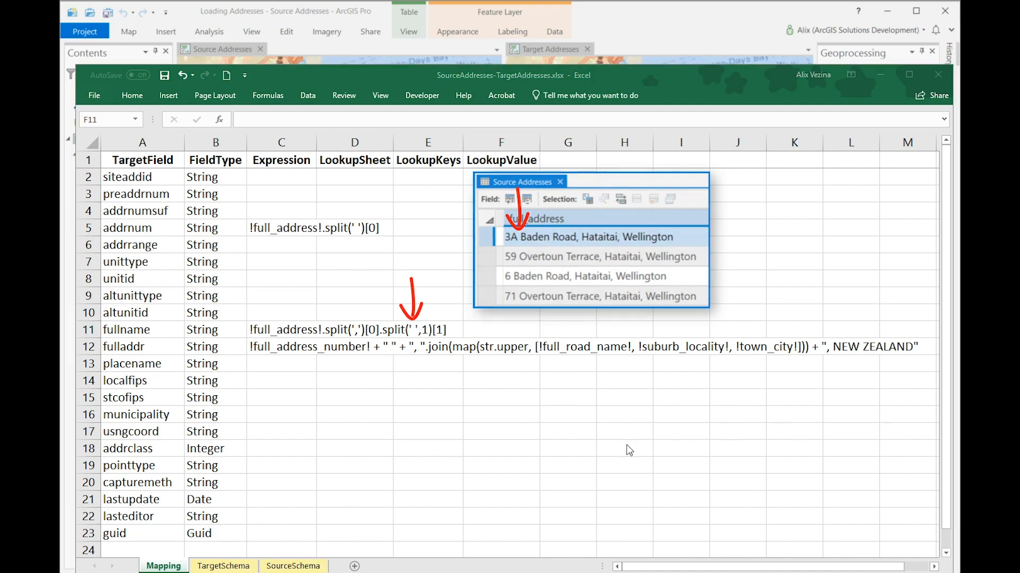
Step: Set the Expression cell of the municipality target field to !full_address!.split(',')[1] and save the workbook
left_click(279, 413)
type("!full_address!.split(',')[1]")
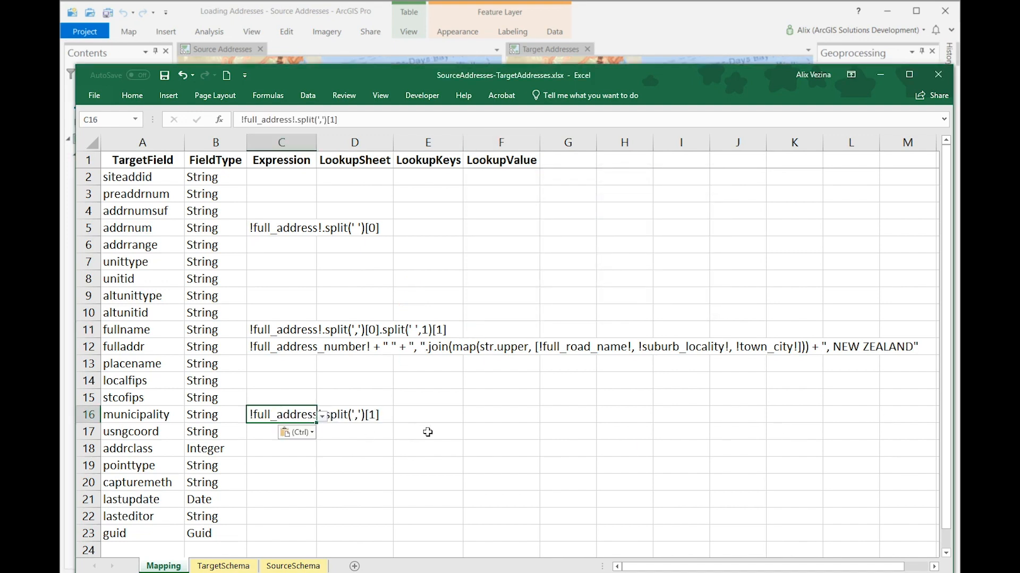
left_click(431, 415)
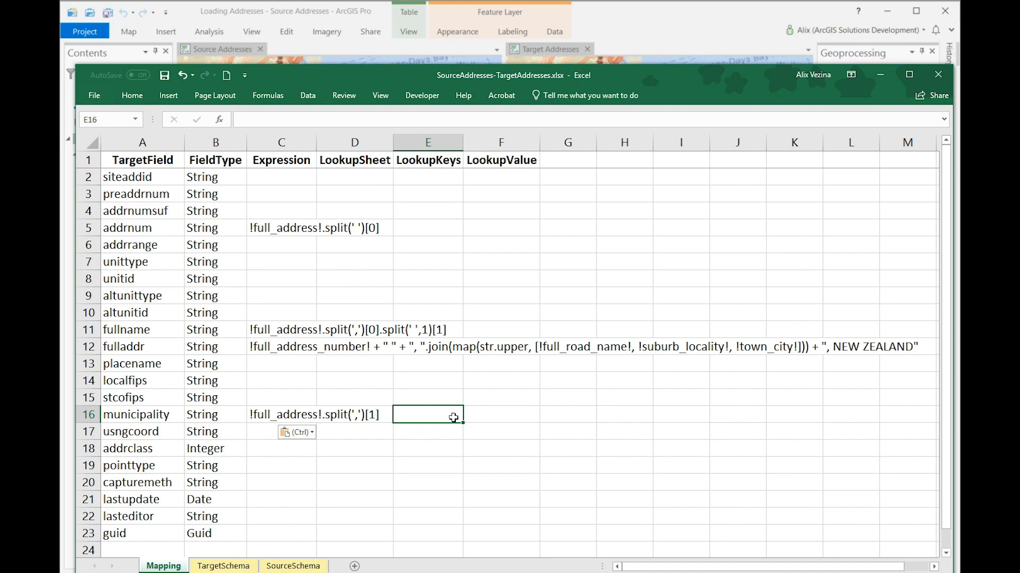
left_click(164, 74)
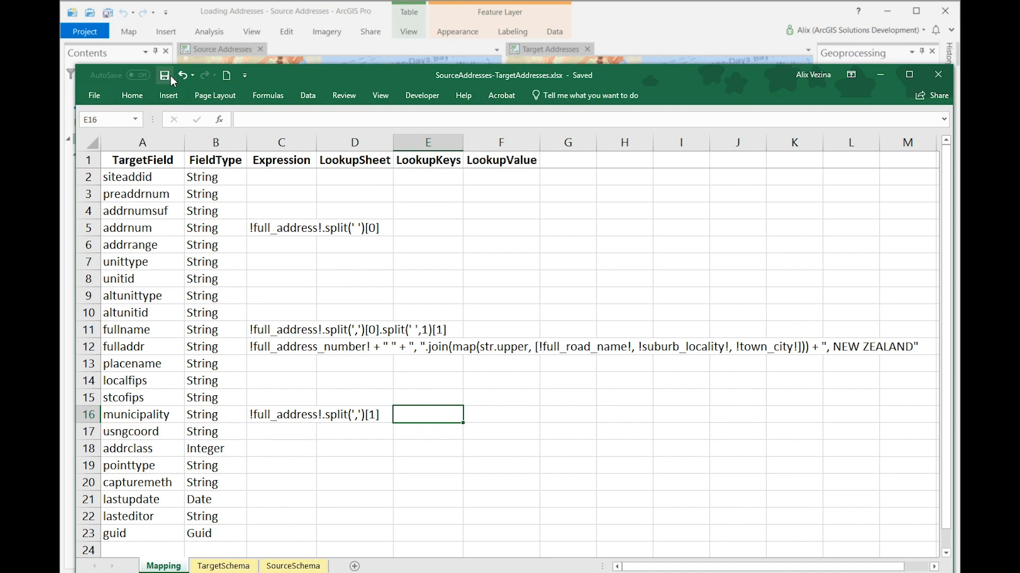
Step: In ArcGIS Pro, run Execute Data Load and check the address number, road name and municipality values in the Target Addresses table
left_click(673, 23)
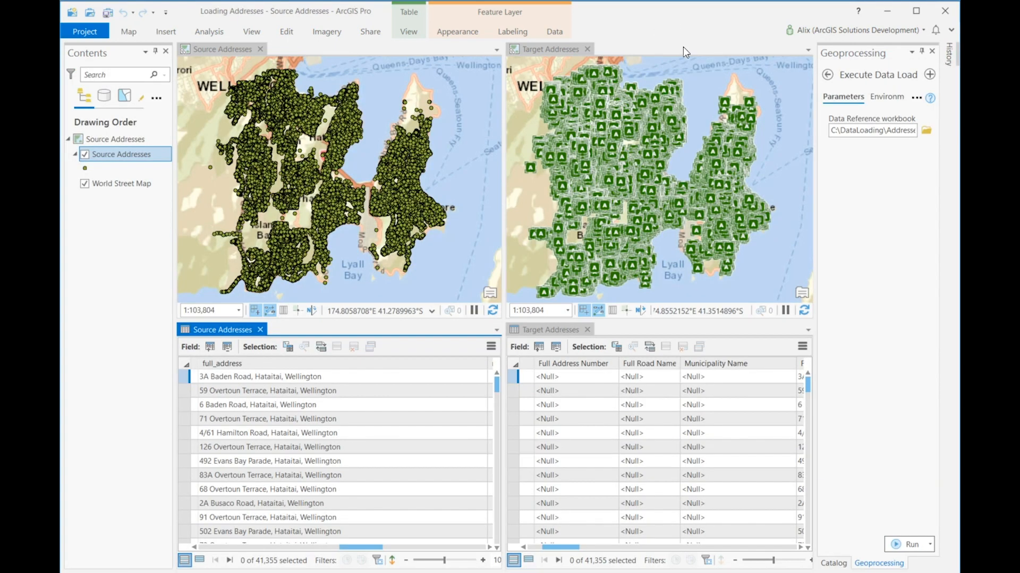
left_click(896, 546)
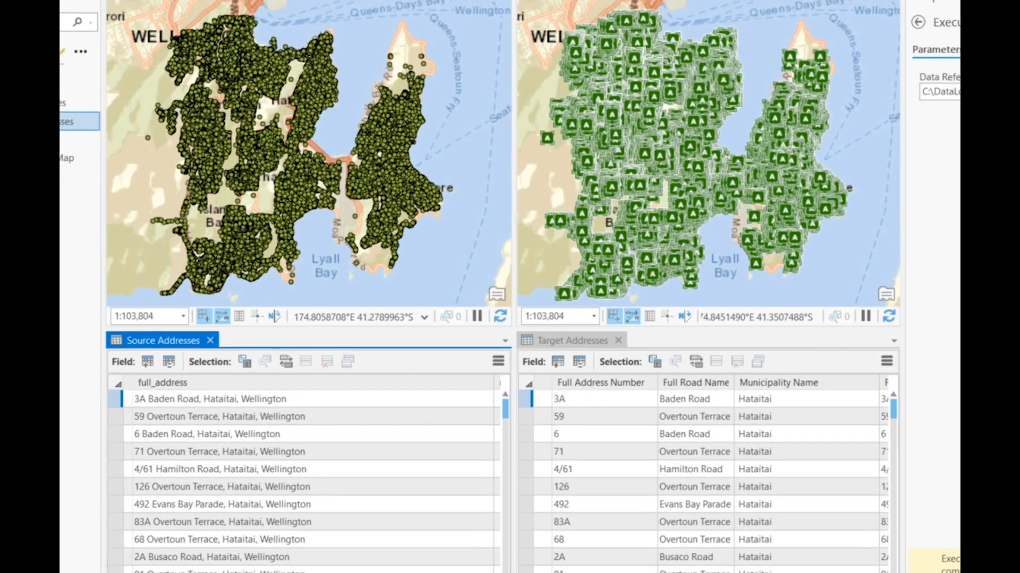
left_click(602, 404)
left_click(685, 402)
left_click(799, 401)
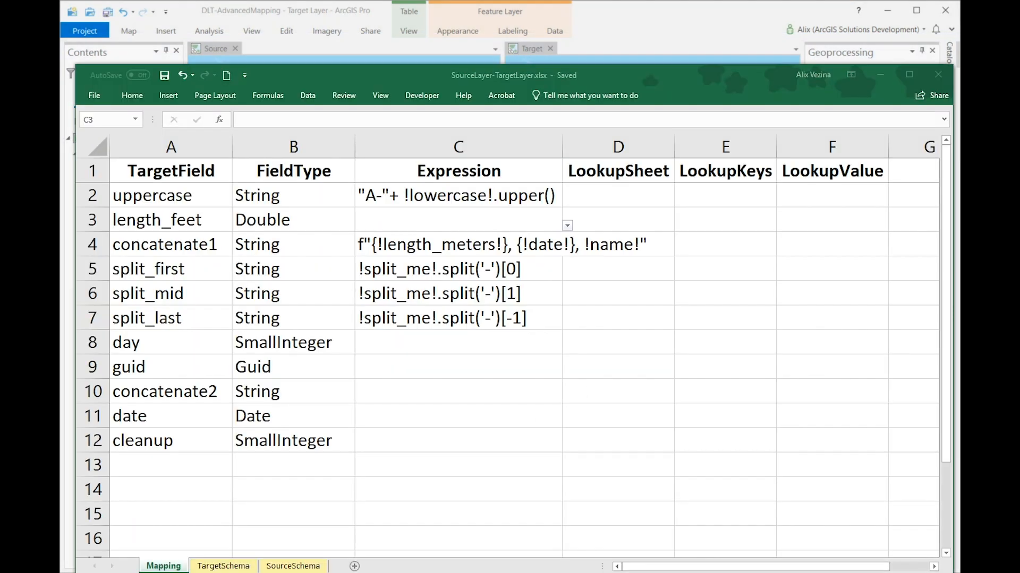
Step: In SourceLayer-TargetLayer.xlsx in Excel, set the length_feet expression to !length_meters!*3.28 and save the workbook
key("alt+Tab")
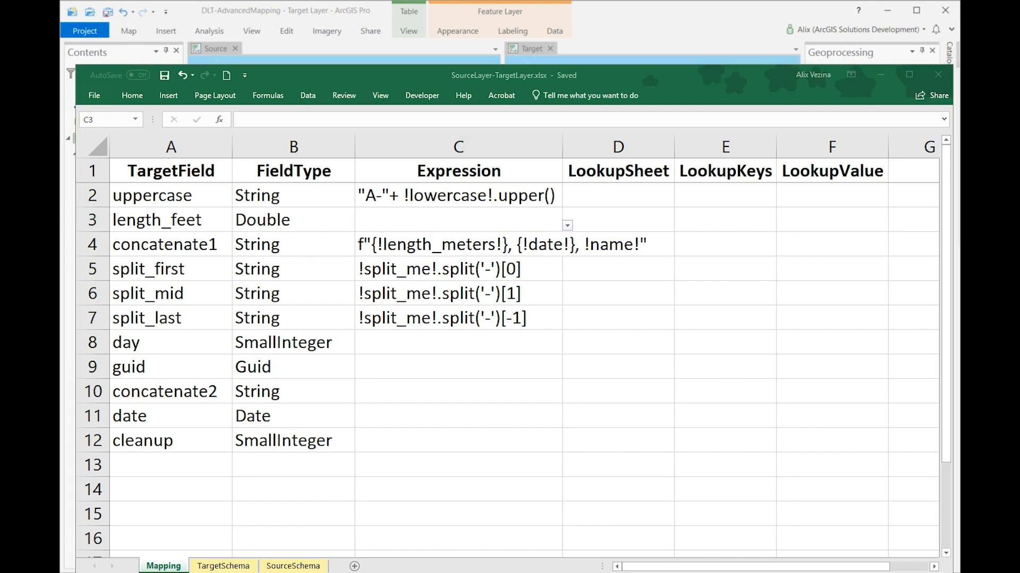
double_click(433, 223)
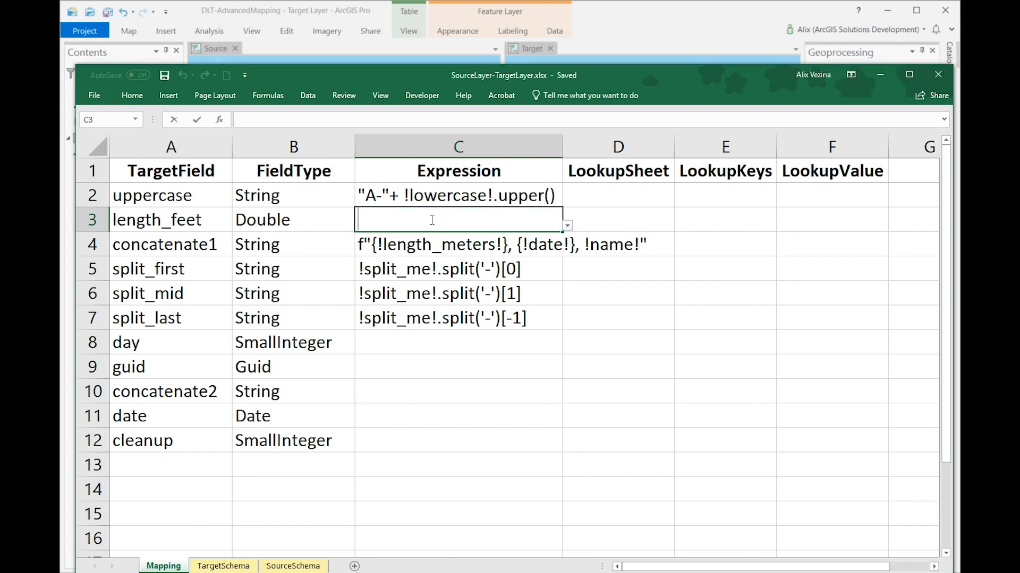
type("!length_meters!*3.28")
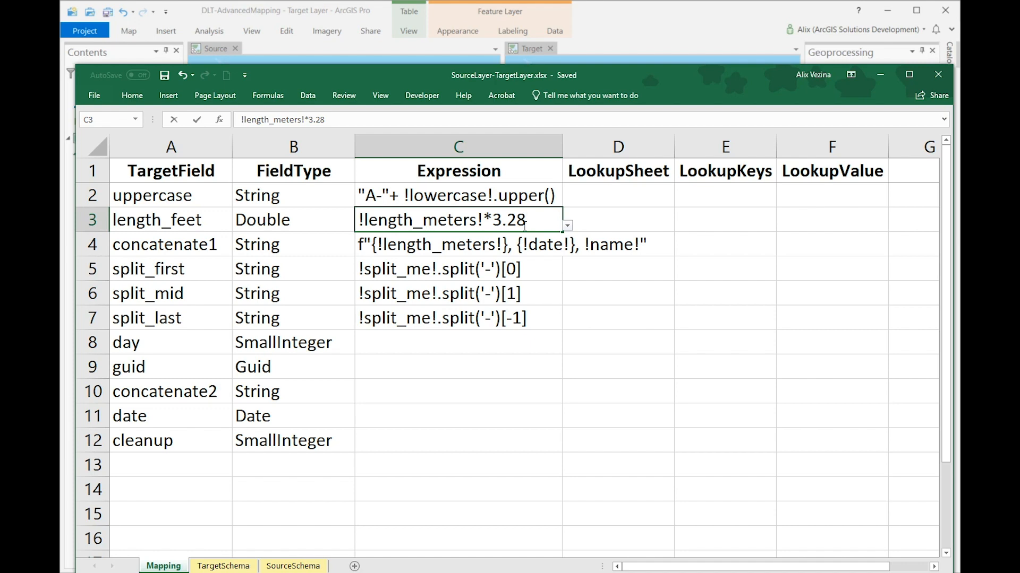
left_click_drag(476, 219, 358, 220)
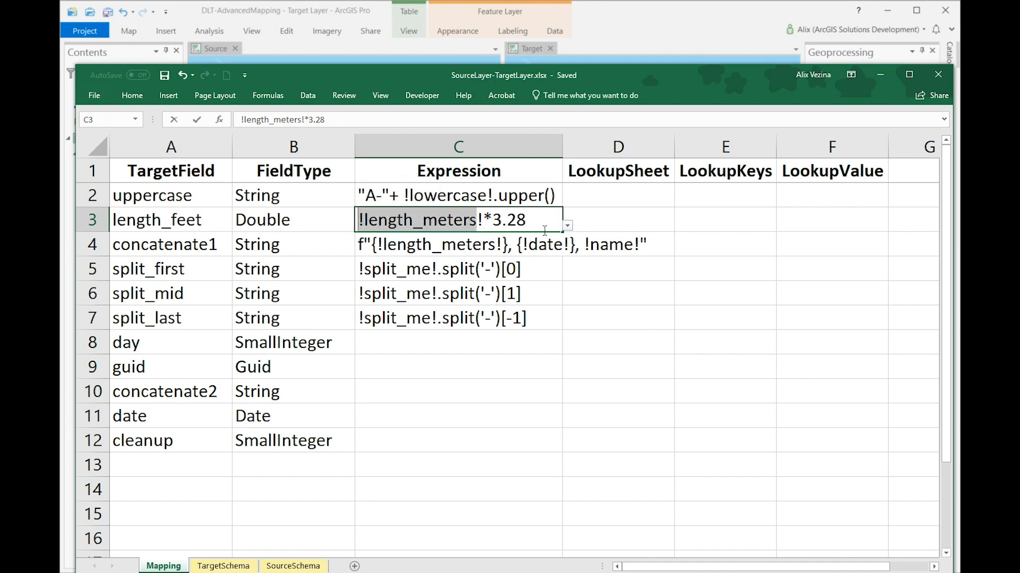
left_click_drag(527, 220, 492, 221)
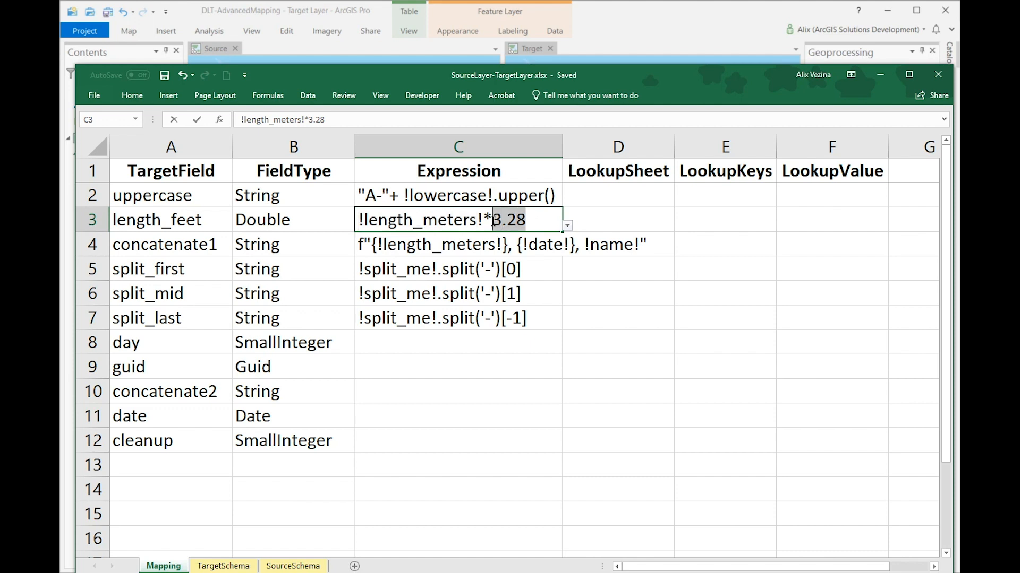
left_click(548, 257)
left_click(165, 77)
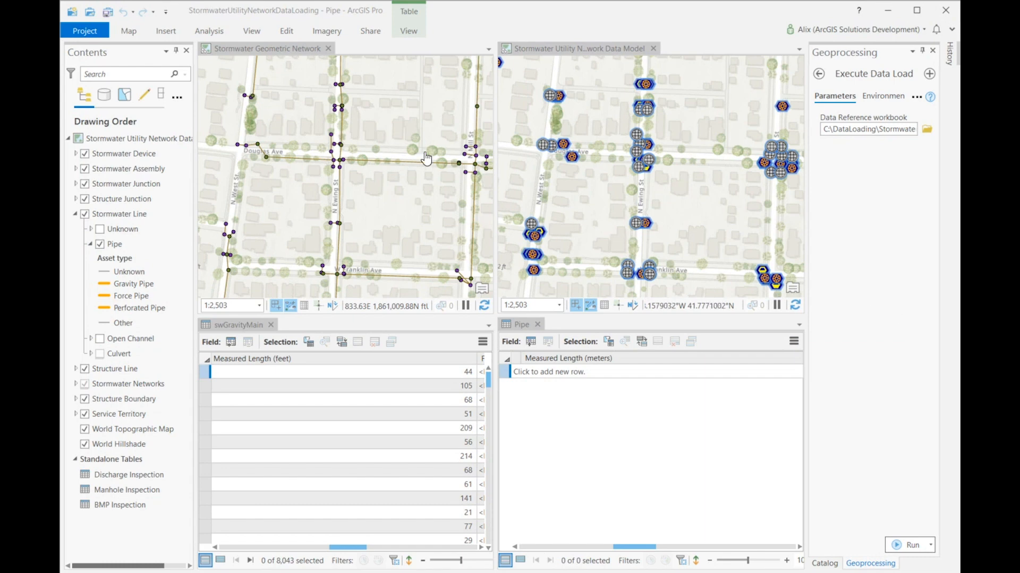
Step: In ArcGIS Pro, examine the two stormwater maps and the Measured Length fields of the swGravityMain and Pipe tables
left_click(263, 49)
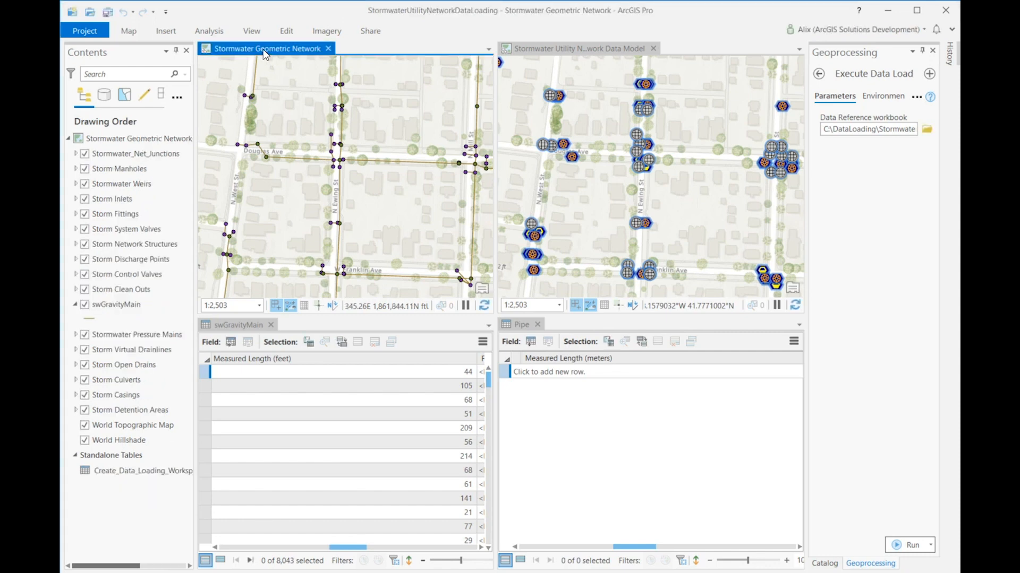
left_click(560, 49)
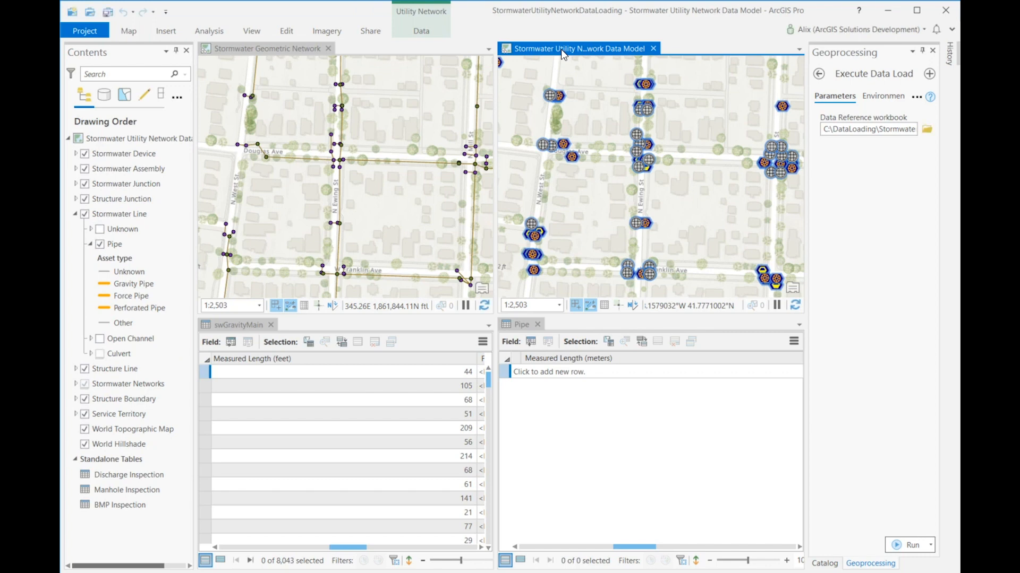
left_click(281, 48)
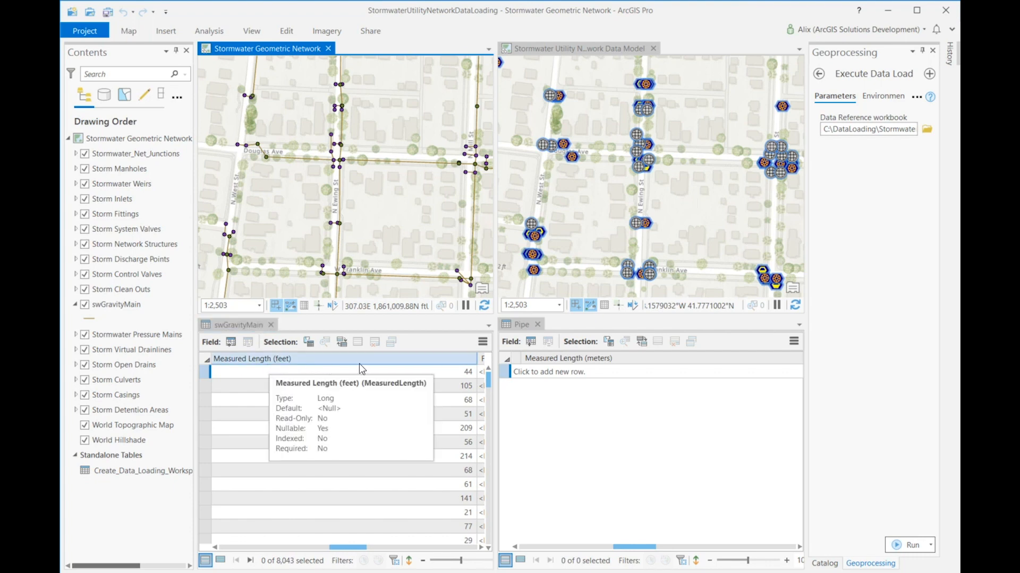
mouse_move(585, 364)
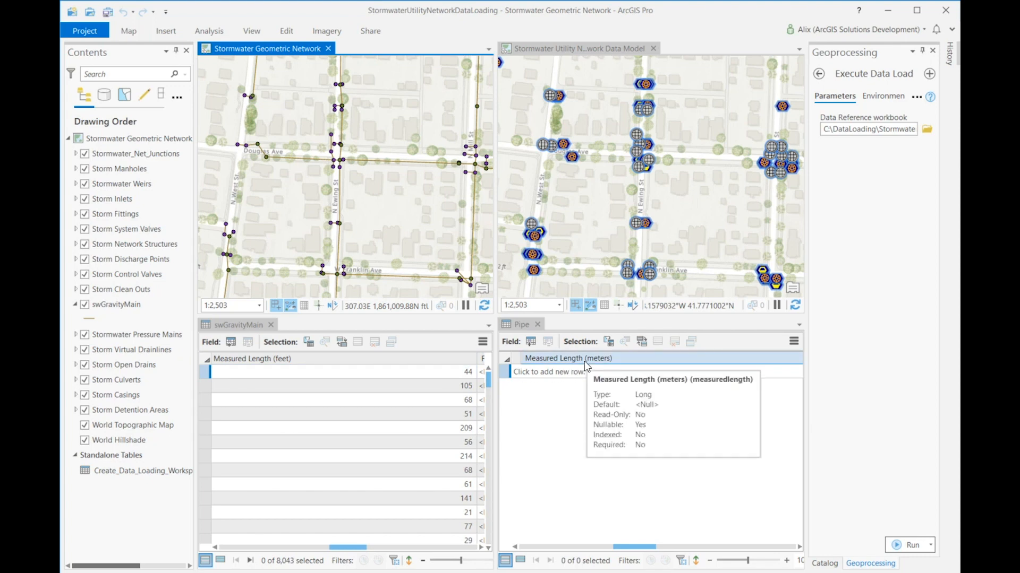
Step: In swGravityMain-StormwaterLine_Pipe.xlsx in Excel, set the measuredlength expression to !MeasuredLength!/3.28, and review the loaded Pipe lengths in ArcGIS Pro
key("alt+Tab")
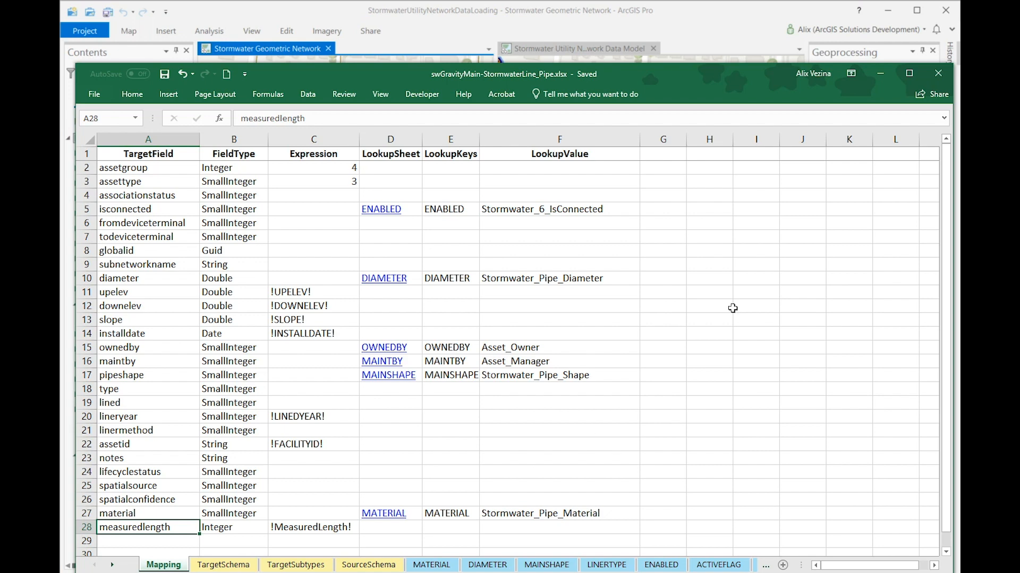
key("alt+Tab")
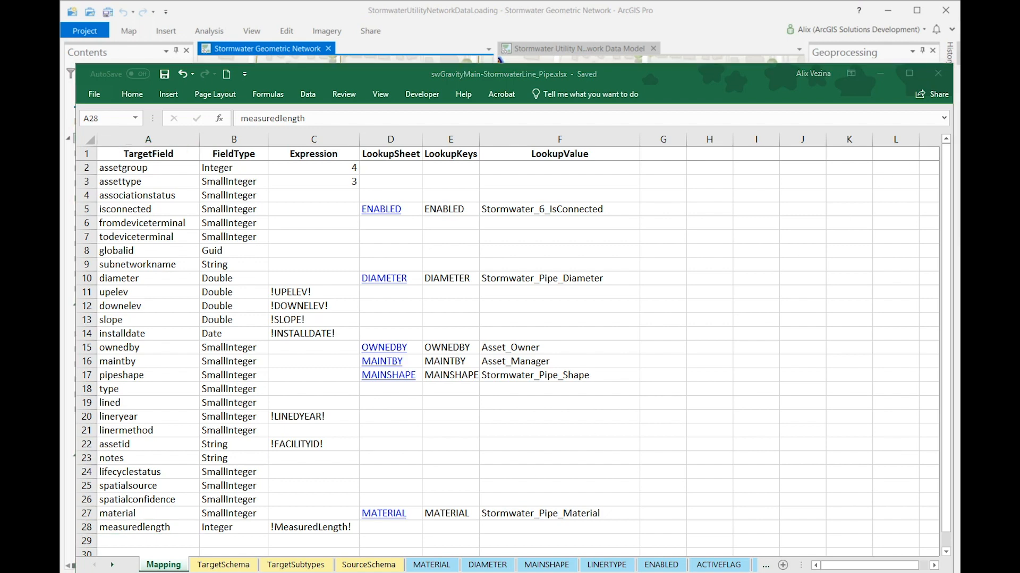
left_click(340, 526)
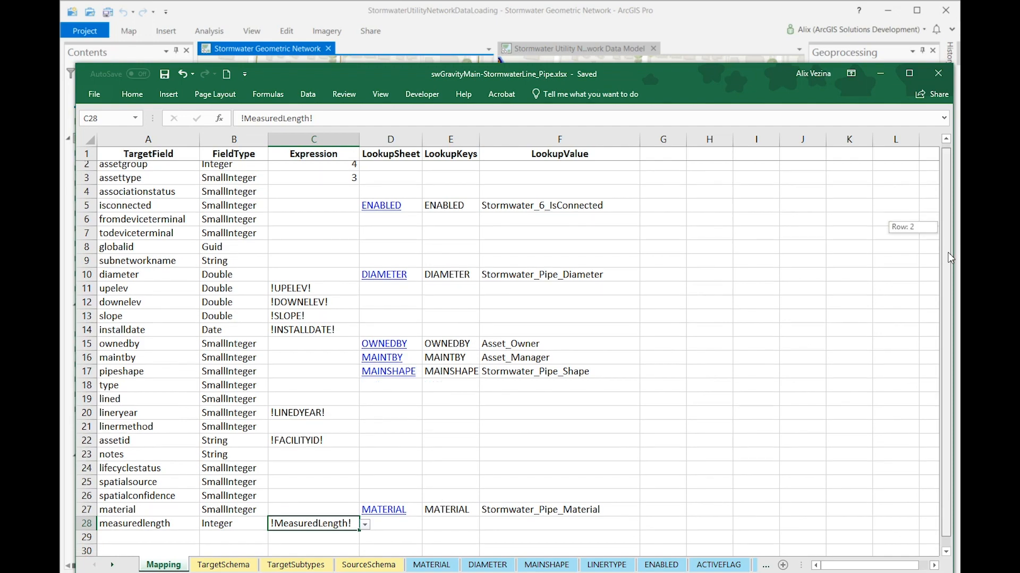
scroll(358, 510, "down", 1)
key("F2")
type("/3.28")
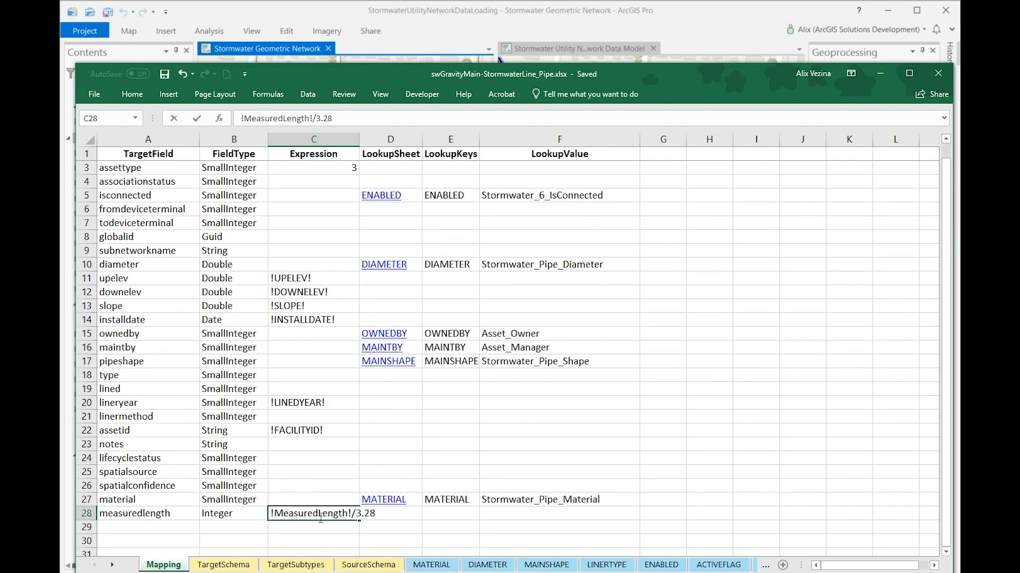
key("Return")
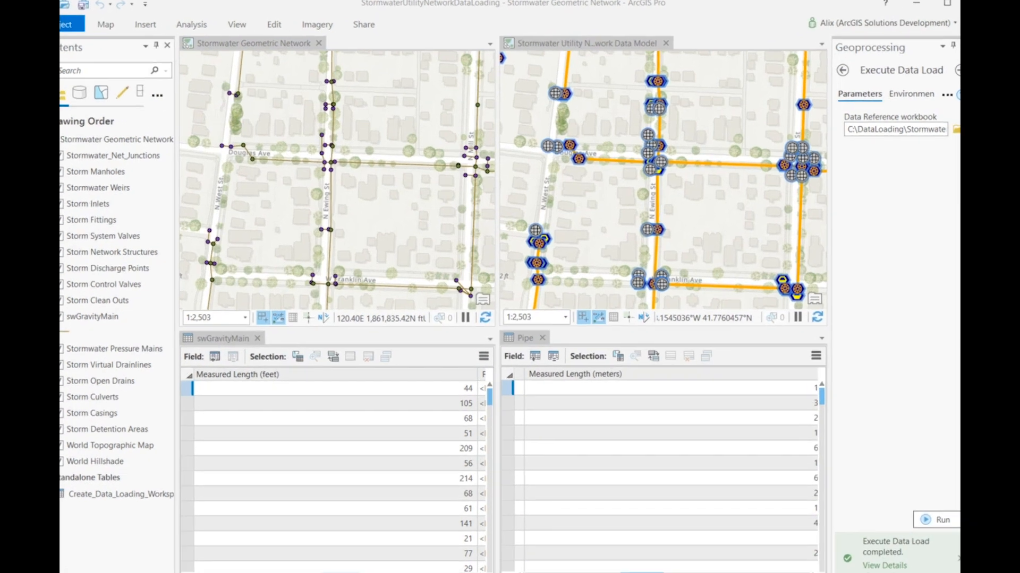
left_click_drag(643, 547, 645, 546)
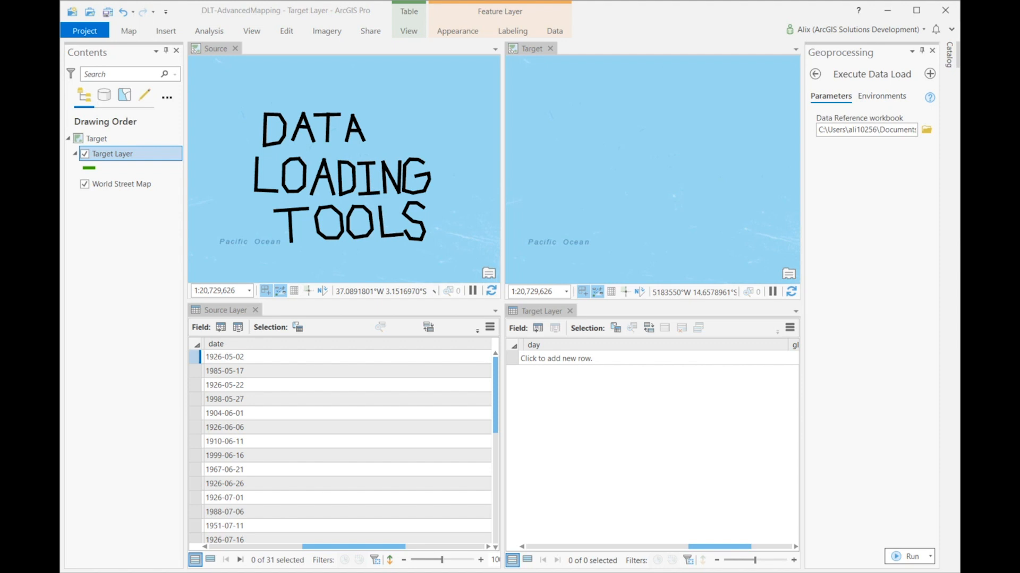
Step: In SourceLayer-TargetLayer.xlsx in Excel, set the Expression cell of the day target field to !date!.day
left_click(651, 34)
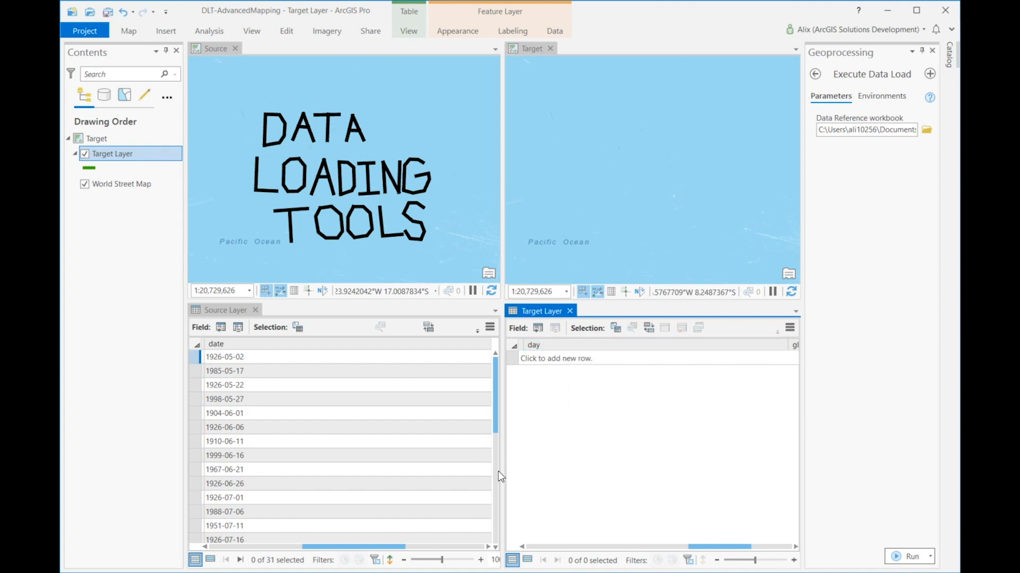
left_click(435, 572)
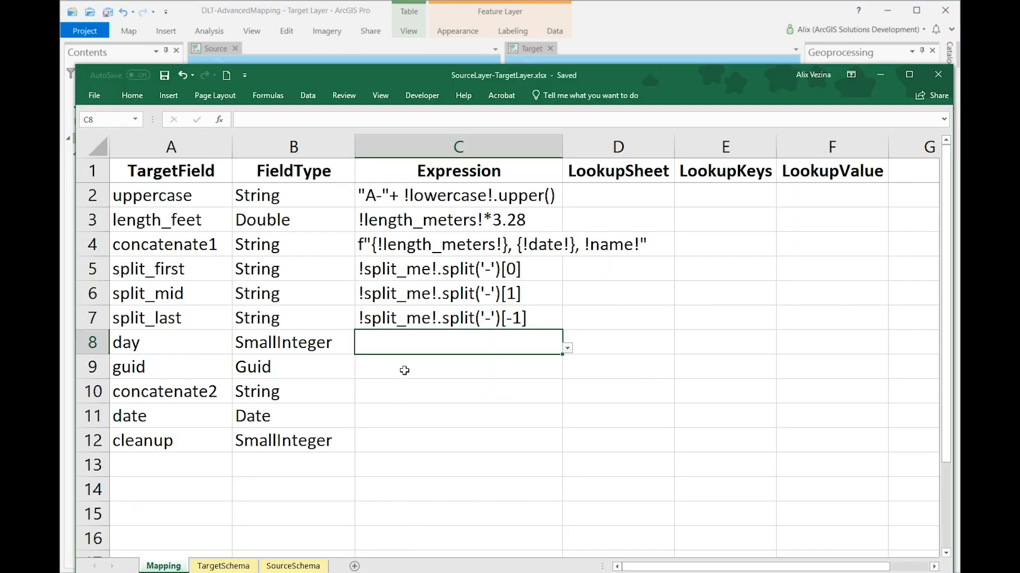
double_click(412, 345)
type("!date!.day")
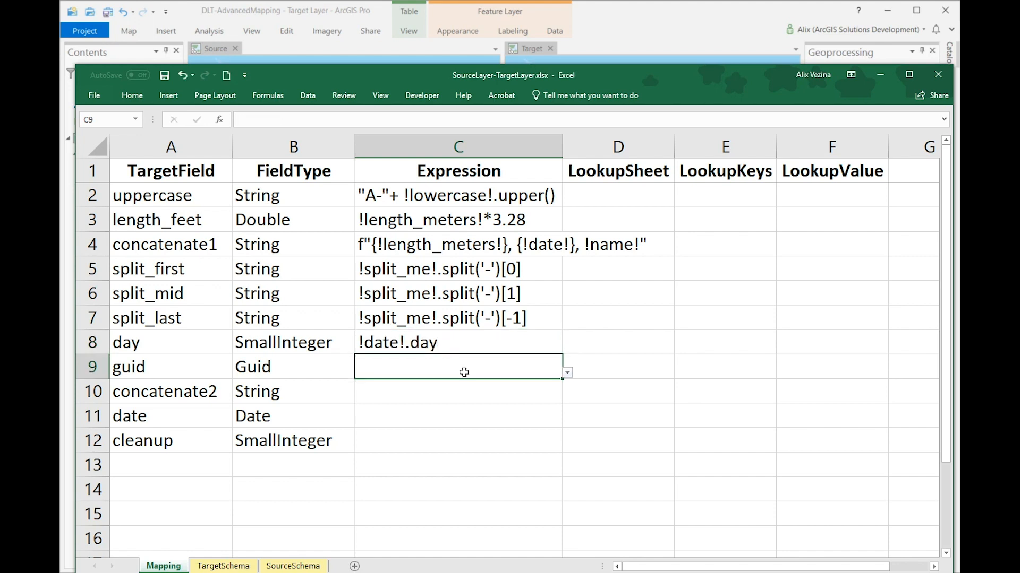
Step: Save the mapping workbook and open base.py from the DataLoadingWorkspace Scripts folder in Notepad++
key("ctrl+s")
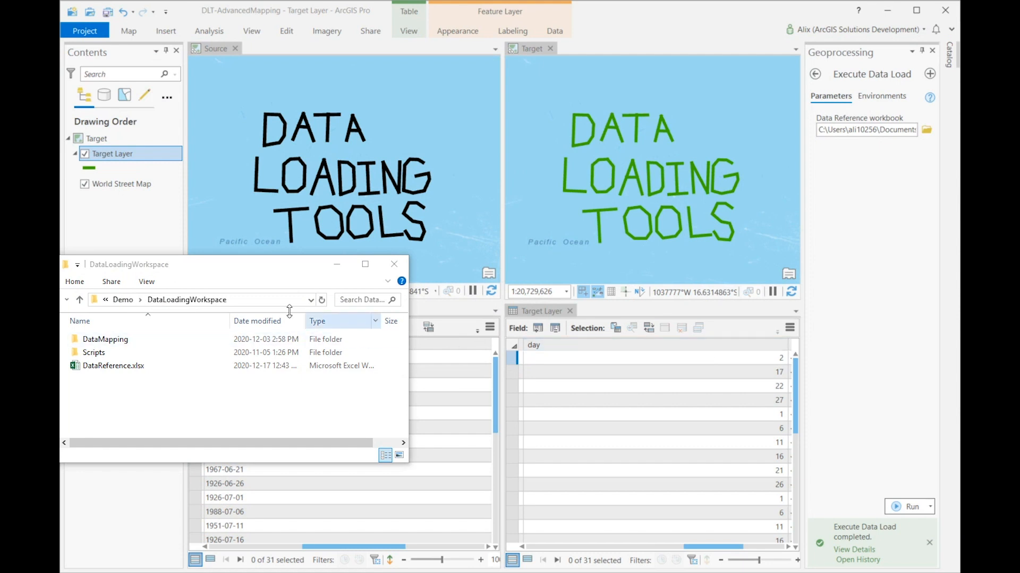
double_click(117, 353)
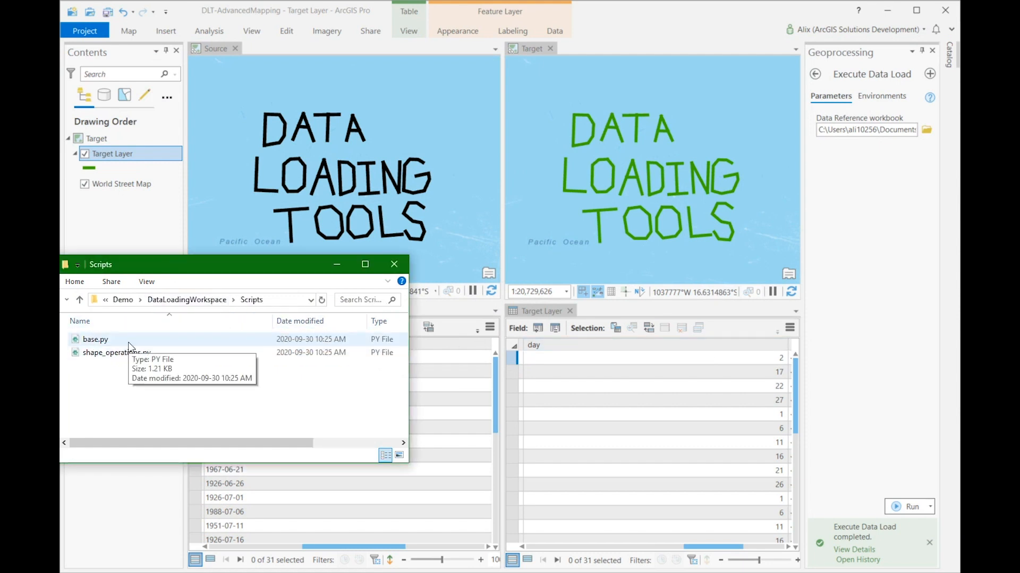
right_click(129, 345)
left_click(209, 393)
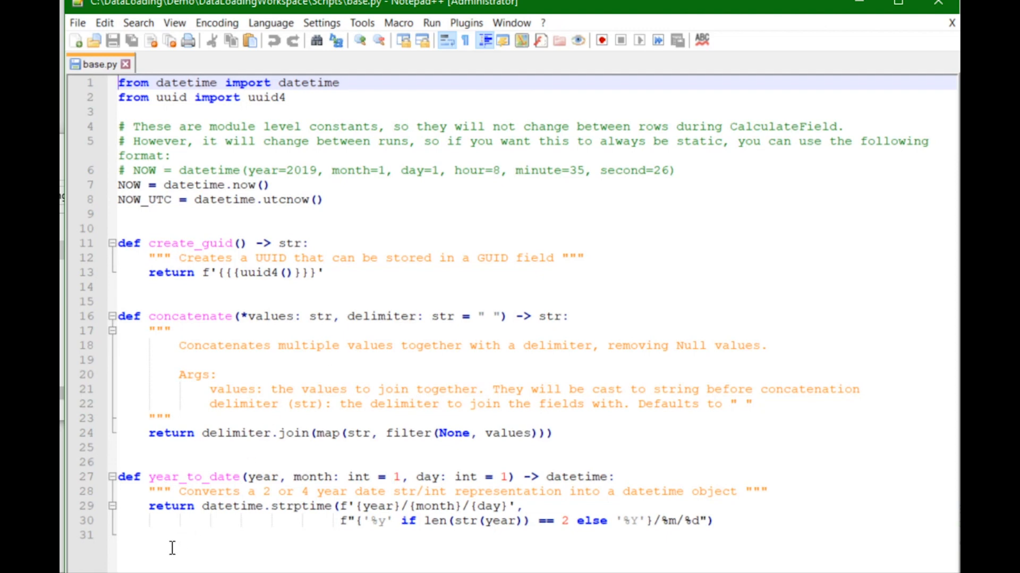
left_click(155, 560)
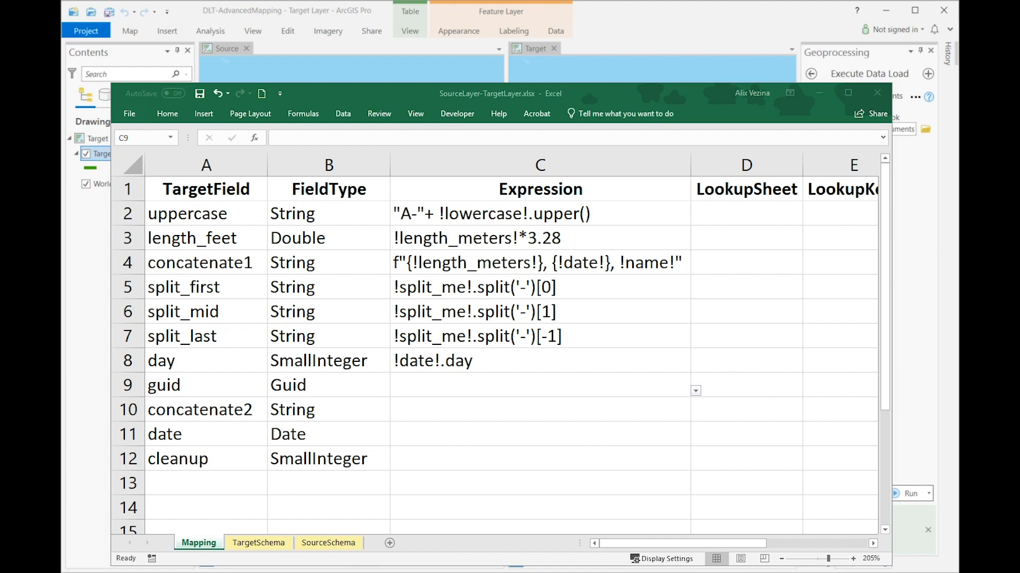
Step: In SourceLayer-TargetLayer.xlsx in Excel, set the Expression cell of the guid target field to create_guid()
left_click(585, 396)
double_click(559, 386)
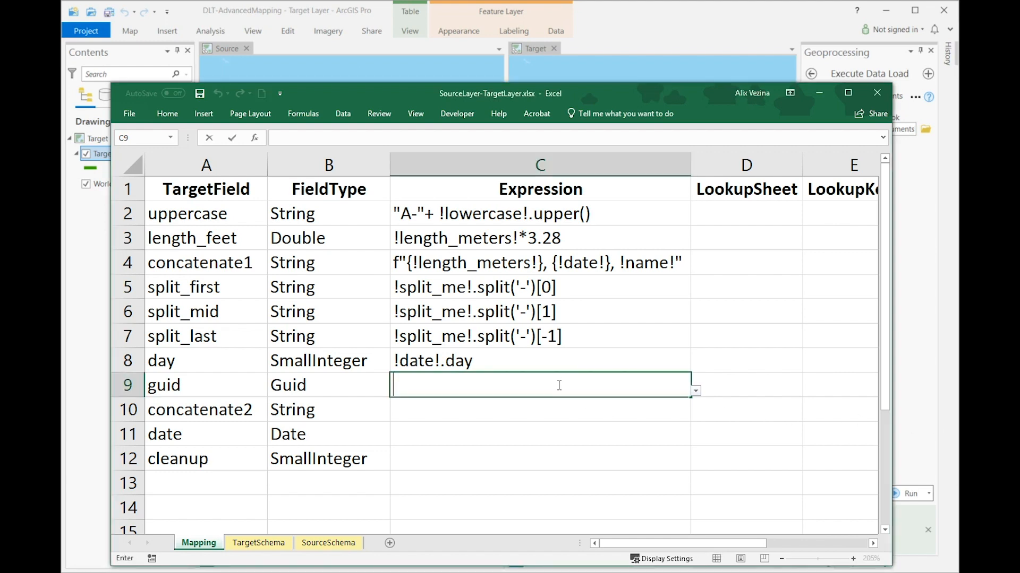
type("create_guid()")
key("Return")
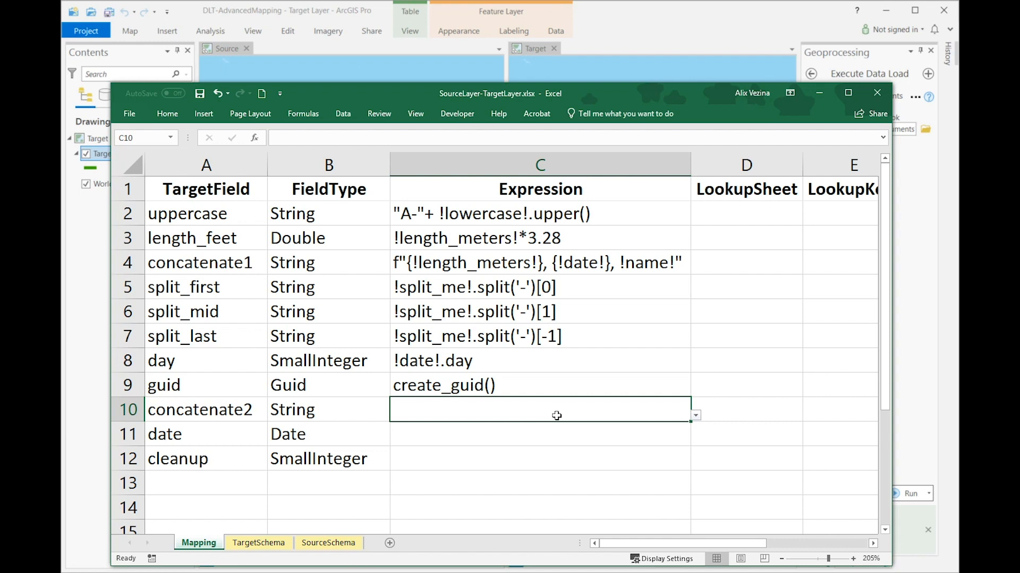
Step: Examine the concatenate function's values and delimiter arguments in base.py in Notepad++
left_click(658, 572)
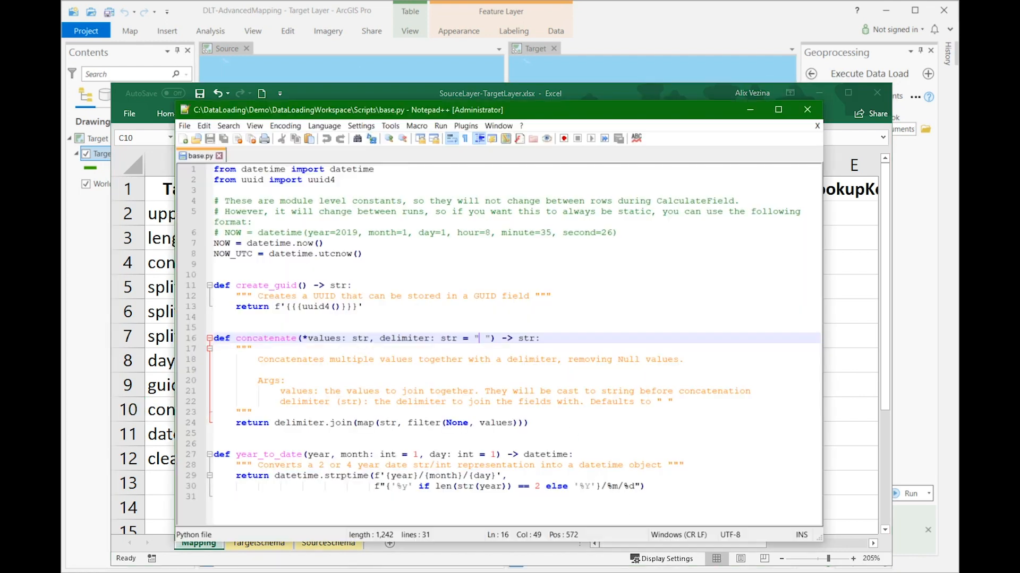
left_click(340, 341)
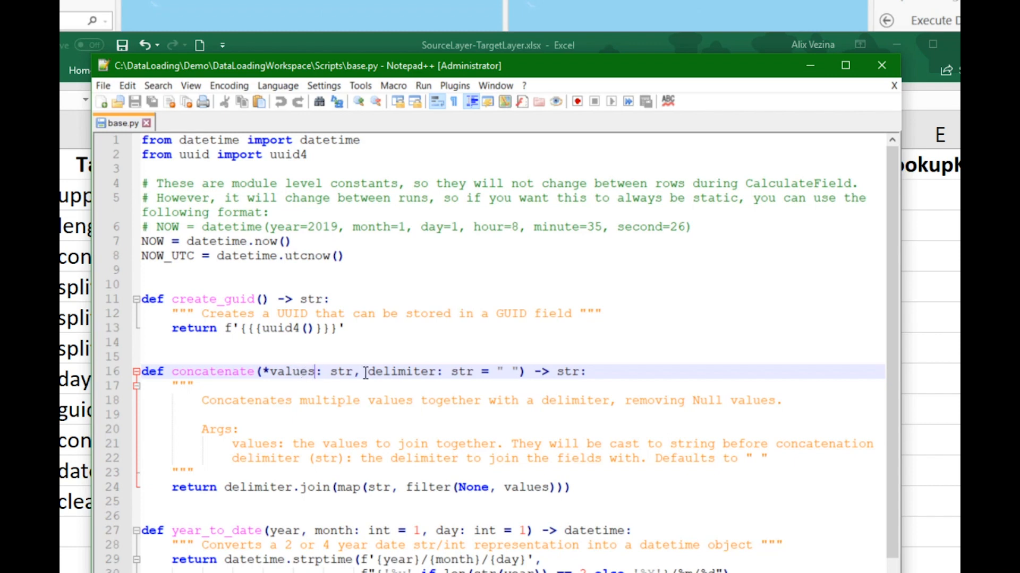
left_click(519, 372)
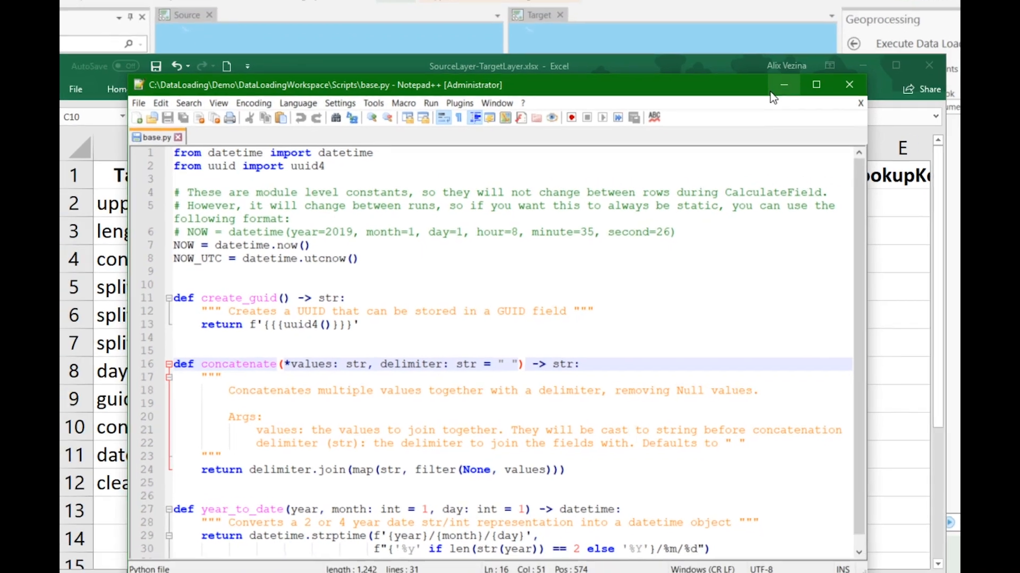
left_click(810, 65)
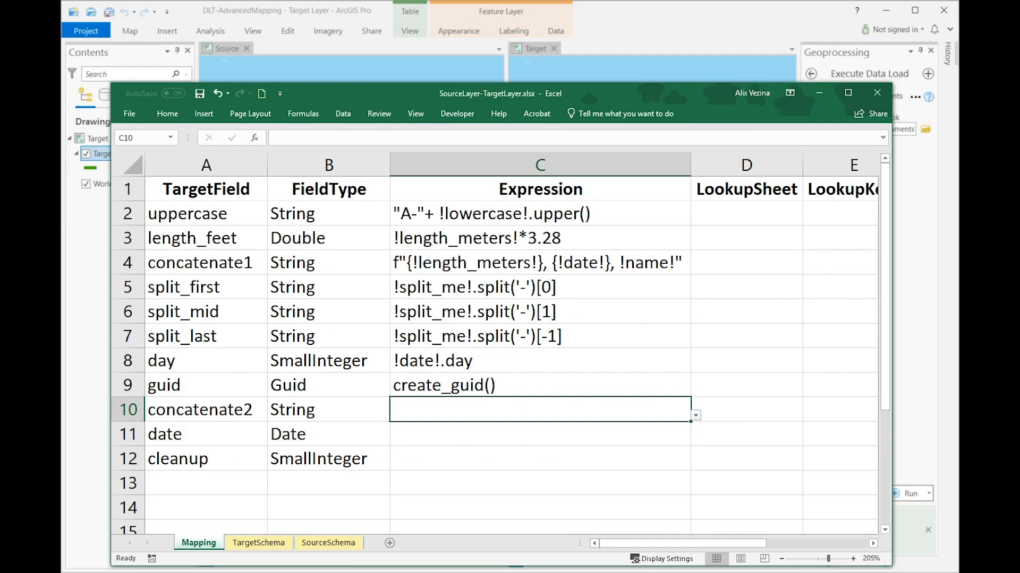
Step: In SourceLayer-TargetLayer.xlsx in Excel, set the concatenate2 expression to concatenate (!name!,!year!,!date!, ' '), and review the Target Layer table in ArcGIS Pro
type("concatenate (!name!,!year!,!date!, ' ')")
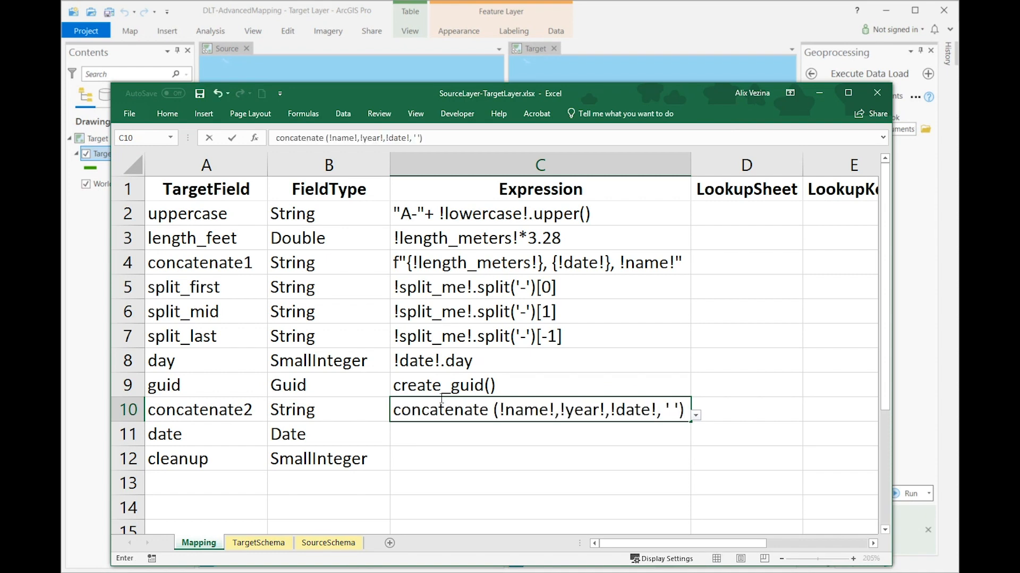
key("ctrl+s")
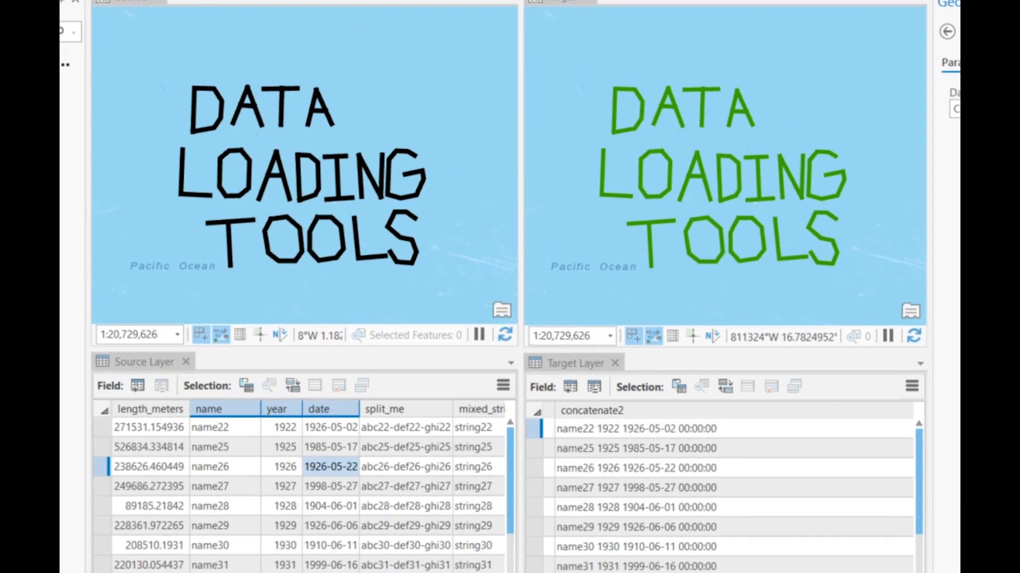
scroll(719, 483, "left", 5)
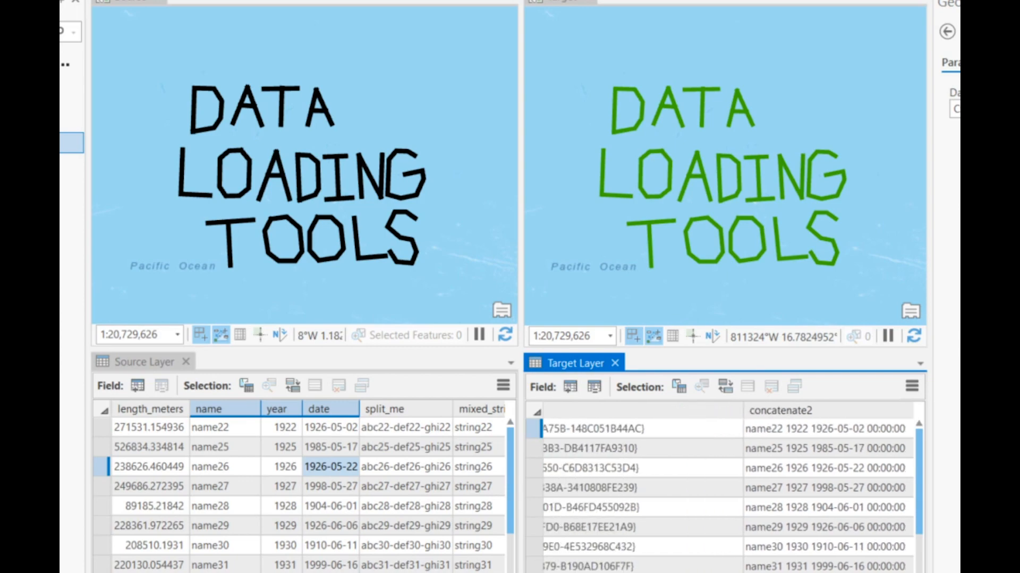
scroll(725, 488, "left", 5)
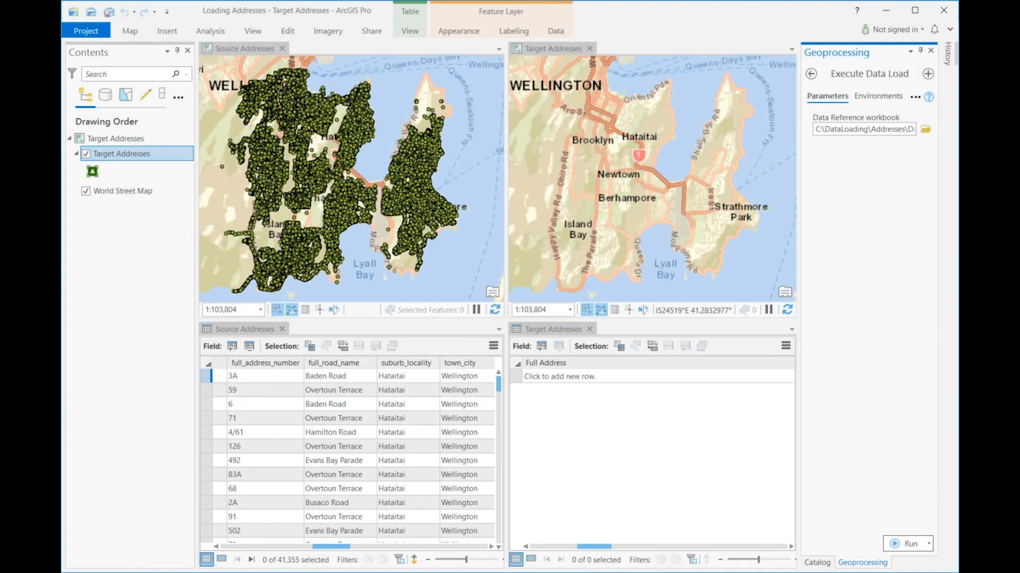
Step: In SourceAddresses-TargetAddresses.xlsx in Excel, set the fulladdr expression to concatenate (!full_address_number!,!full_road_name!,!suburb_locality!,!town_city!, ' ')
key("alt+Tab")
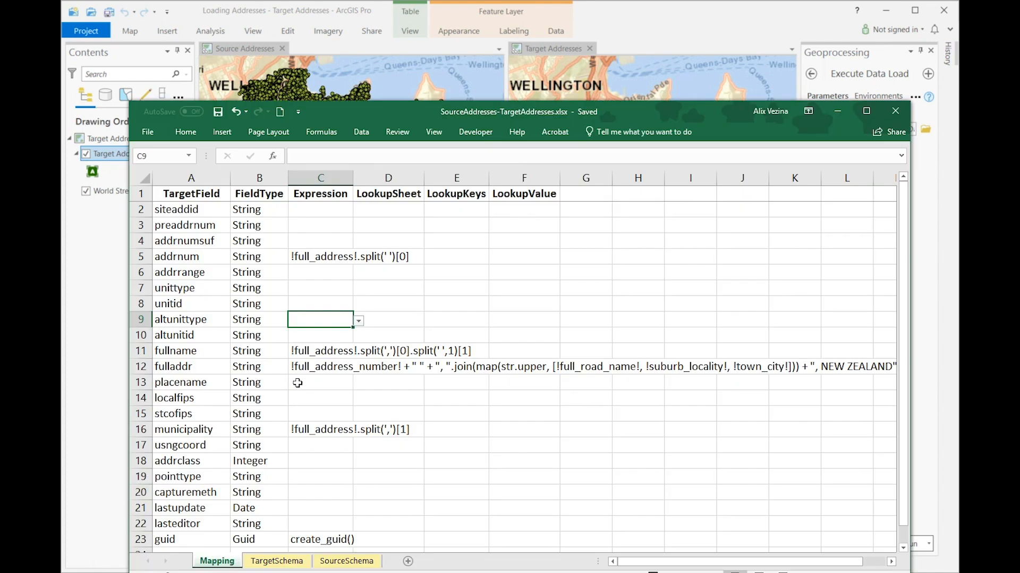
left_click(321, 367)
type("concatenate (!full_address_number!,!full_road_name!,!suburb_locality!,!town_city!, ' ')")
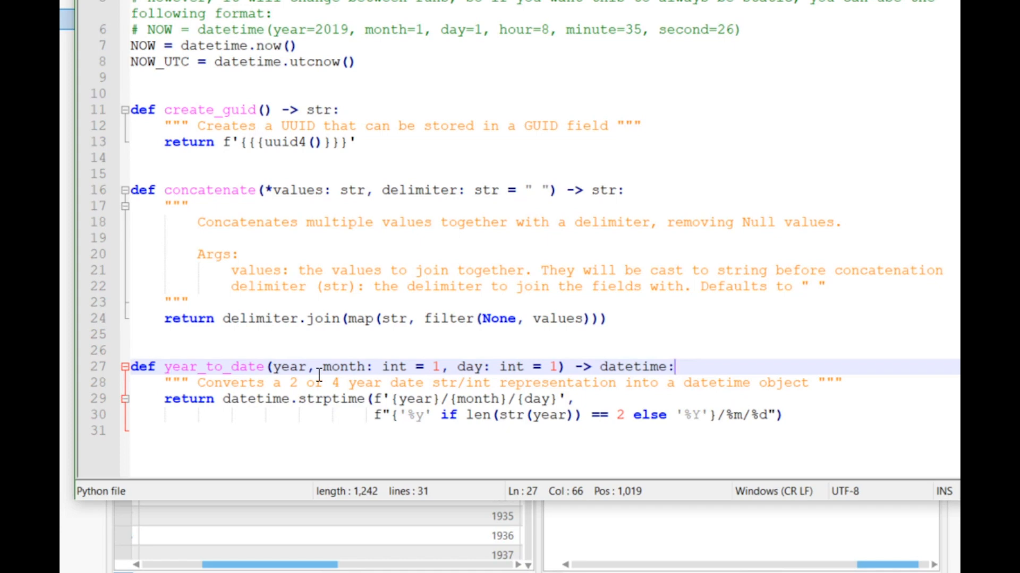
Step: Review the year_to_date function in base.py, and set the date expression in SourceLayer-TargetLayer.xlsx to year_to_date(!year!,1,1)
left_click(290, 367)
left_click(716, 367)
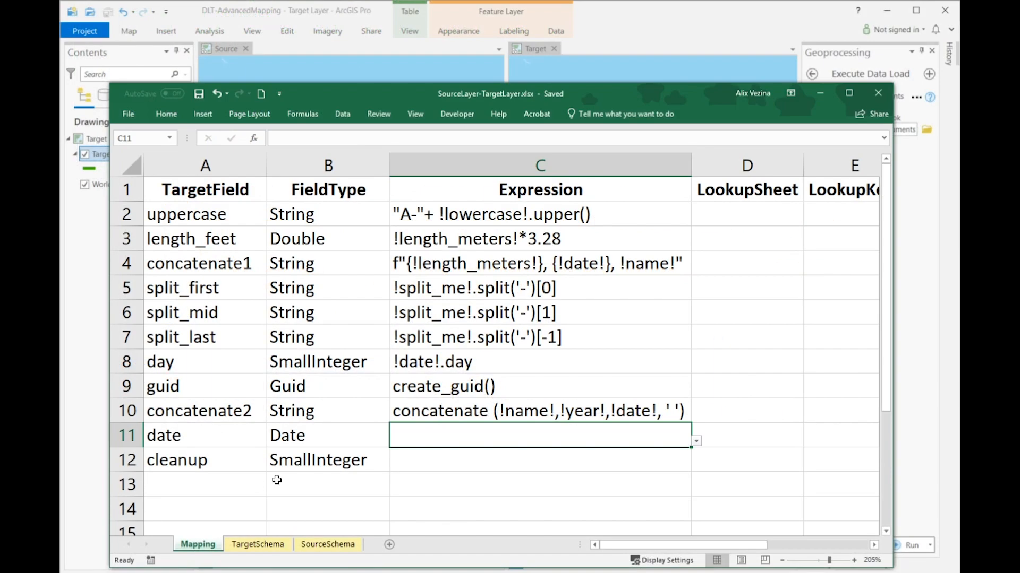
double_click(411, 442)
type("year_to_date(!year!,1,1)")
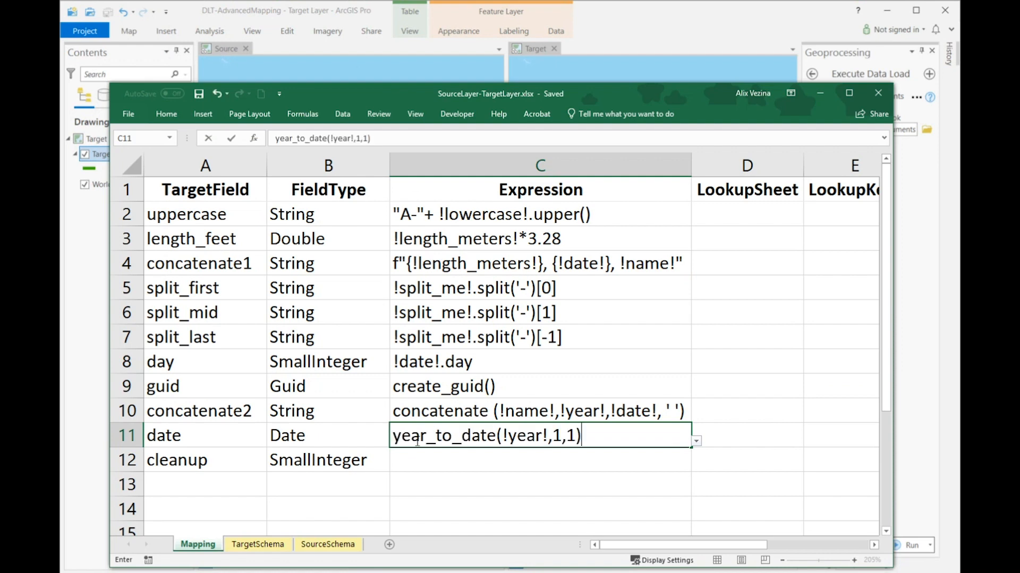
left_click(579, 436)
left_click(199, 94)
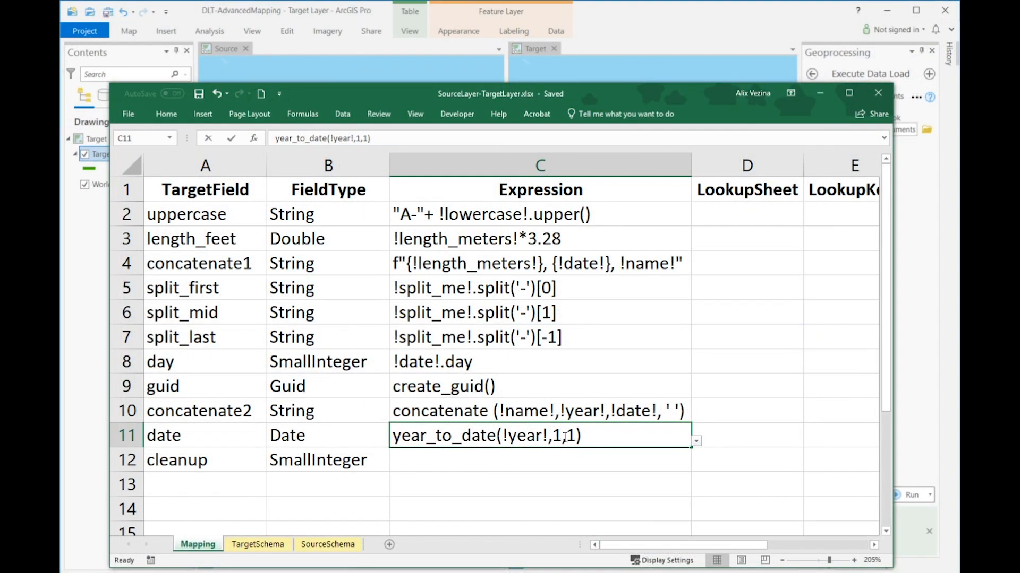
Step: Edit the day argument of the year_to_date expression, entering 4
double_click(578, 435)
type("4")
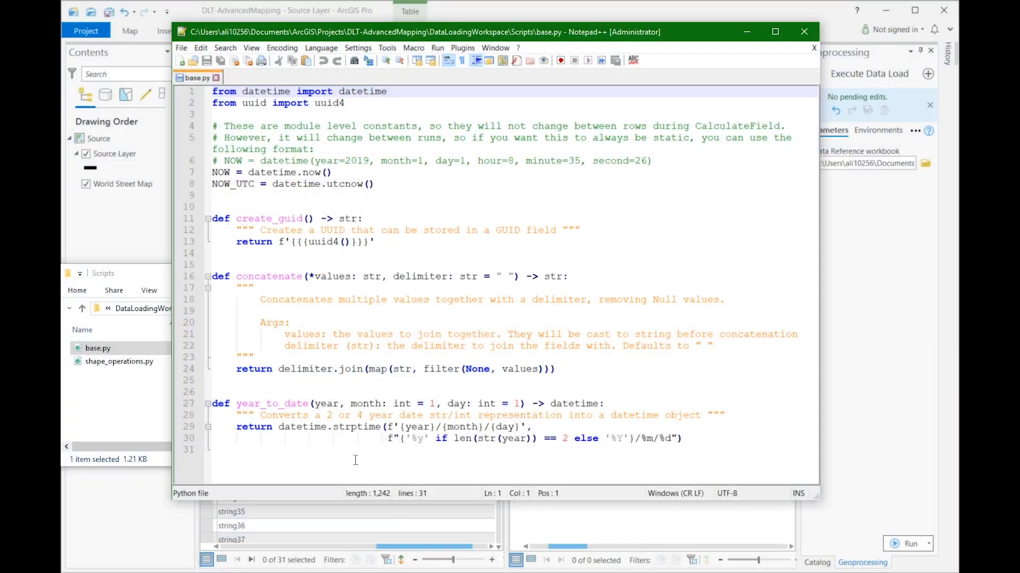
Step: In Notepad++, add the extract_numbers function at the end of base.py and review its code
left_click(229, 461)
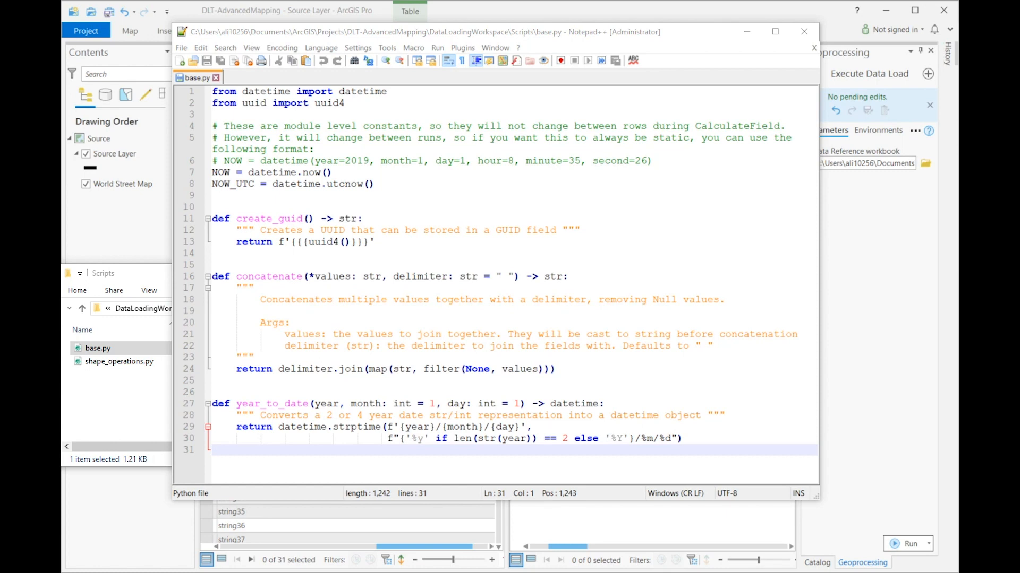
left_click(229, 465)
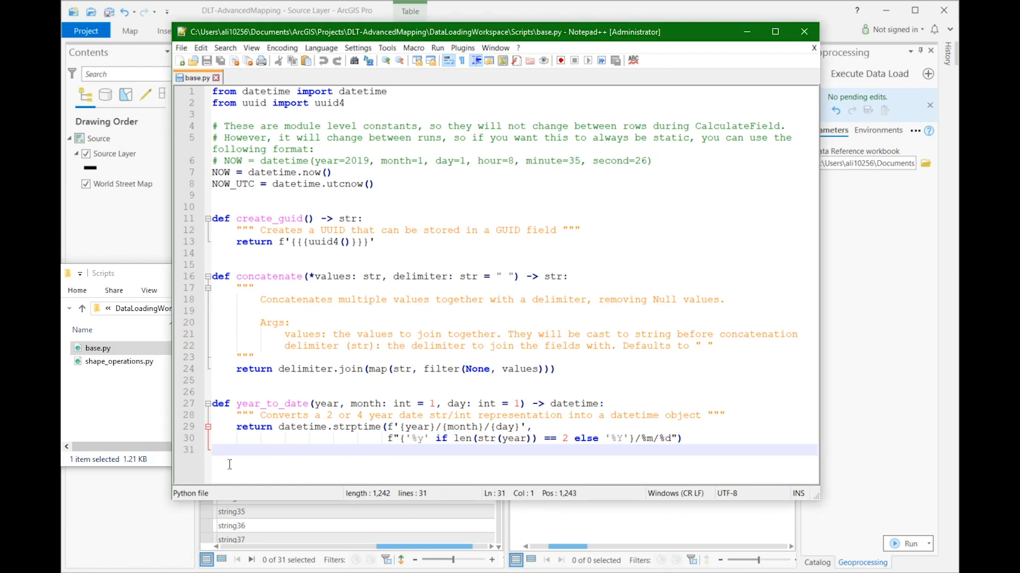
type("def extract_numbers(value: str) -> int:     \"\"\" Extracts all the numbers from string, returning -1 if nothing found \"\"\"     numbers = \"\".join(x for x in value if x.isdigit())     try:         return int(numbers)     except ValueError:         return -1")
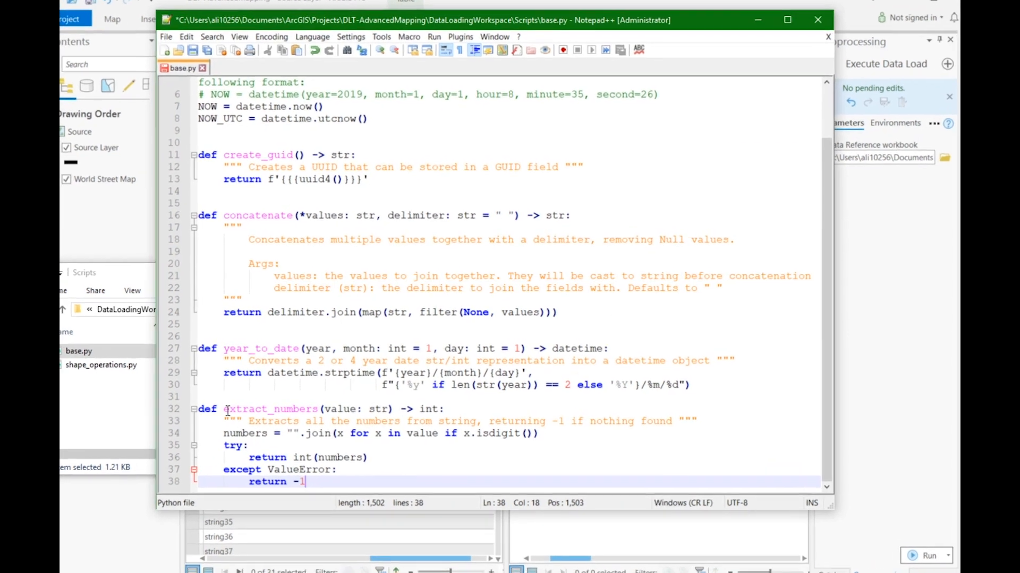
left_click(236, 403)
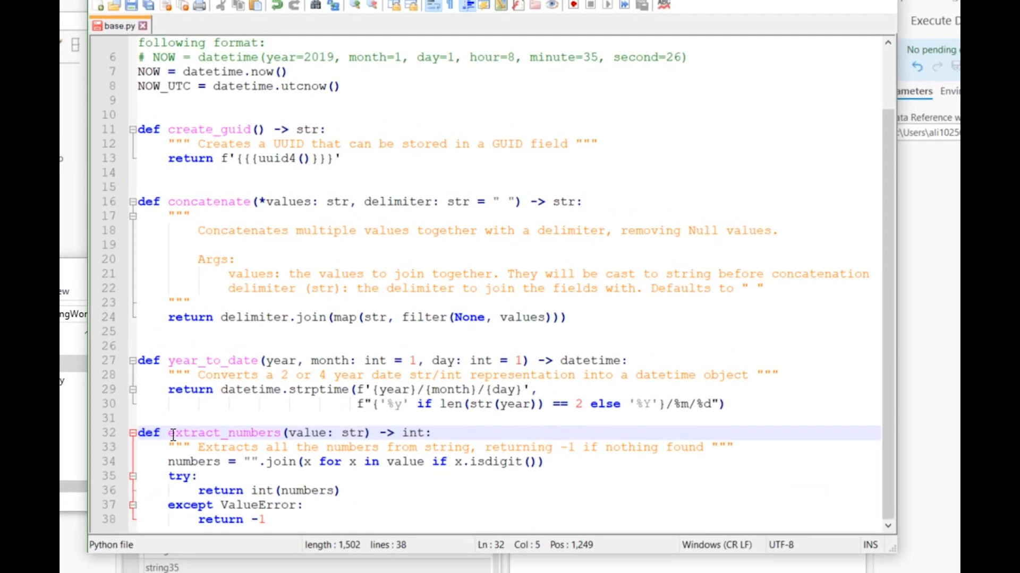
left_click(682, 459)
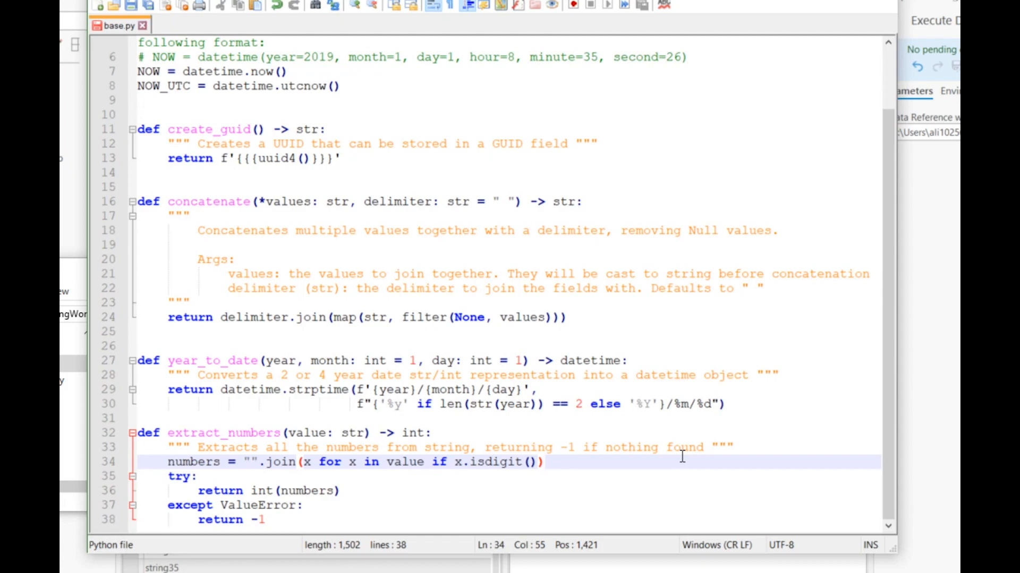
left_click(280, 520)
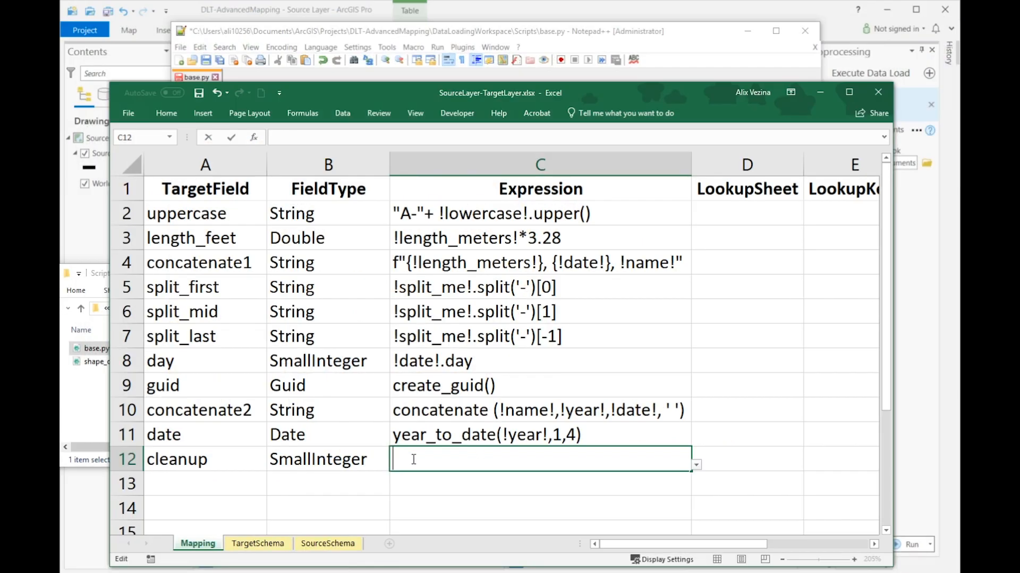
type("extract_numbers(!mixed_string!)")
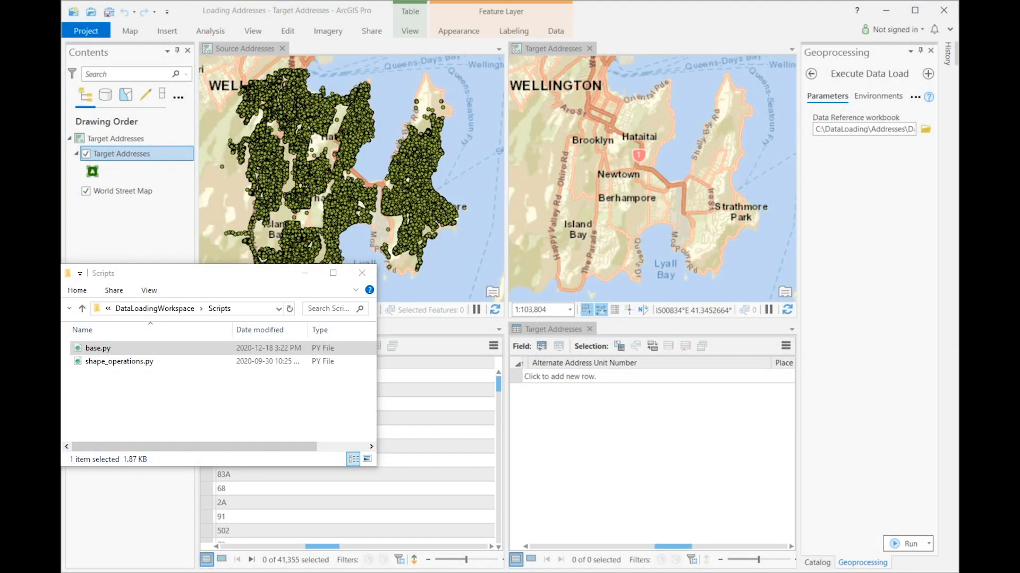
Step: In SourceAddresses-TargetAddresses.xlsx in Excel, set the altunitid expression to extract_numbers(!full_address_number!)
key("alt+Tab")
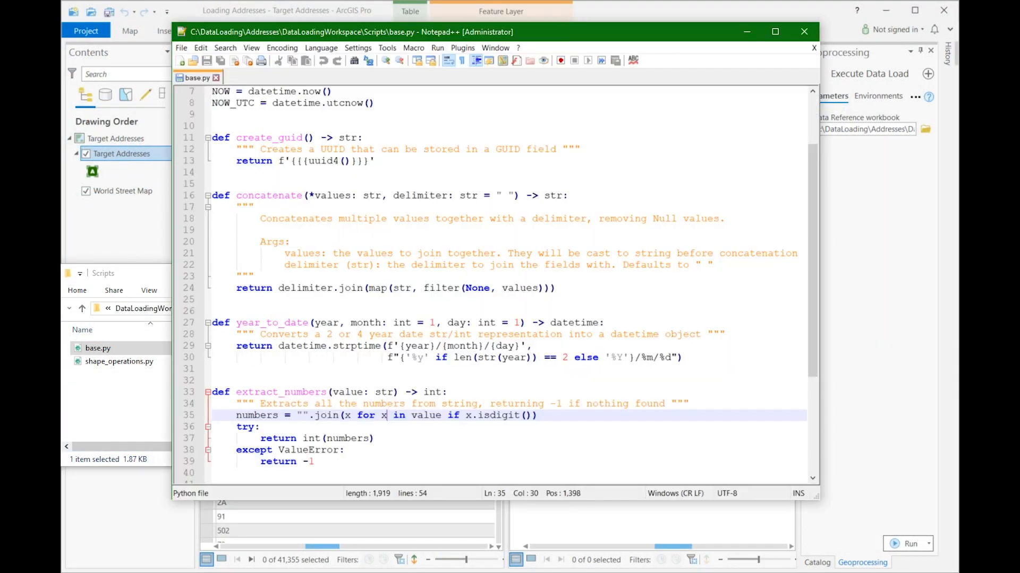
left_click(354, 448)
key("alt+Tab")
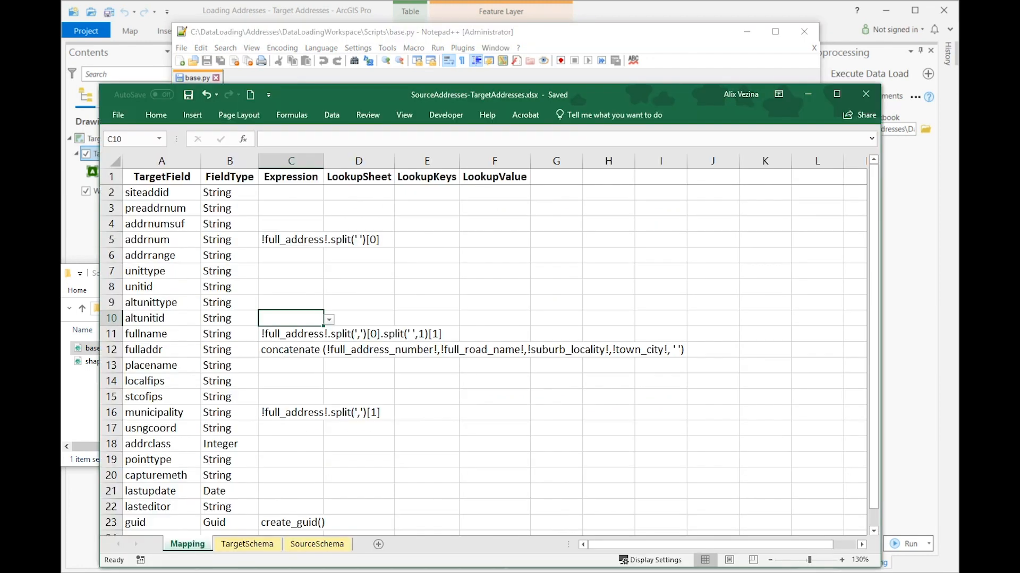
double_click(283, 317)
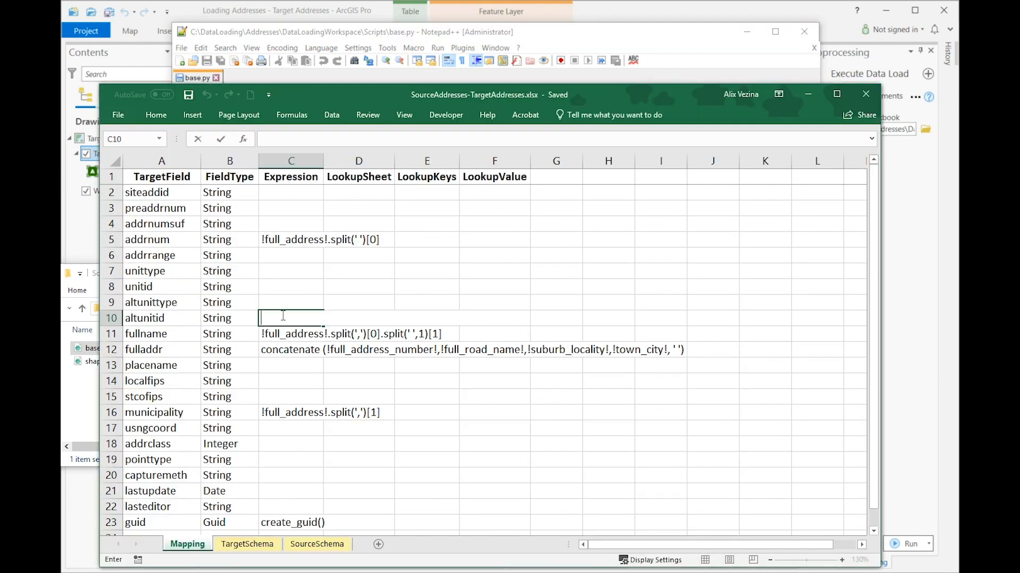
type("extract_numbers(!full_address_number!)")
left_click(288, 302)
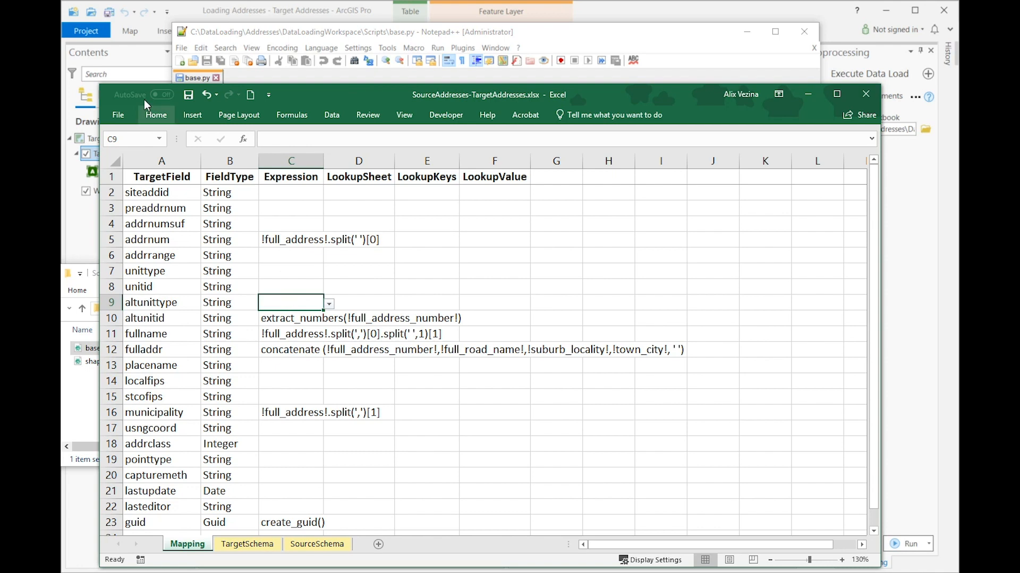
Step: In ArcGIS Pro, run Execute Data Load with the addresses data reference workbook
left_click(769, 10)
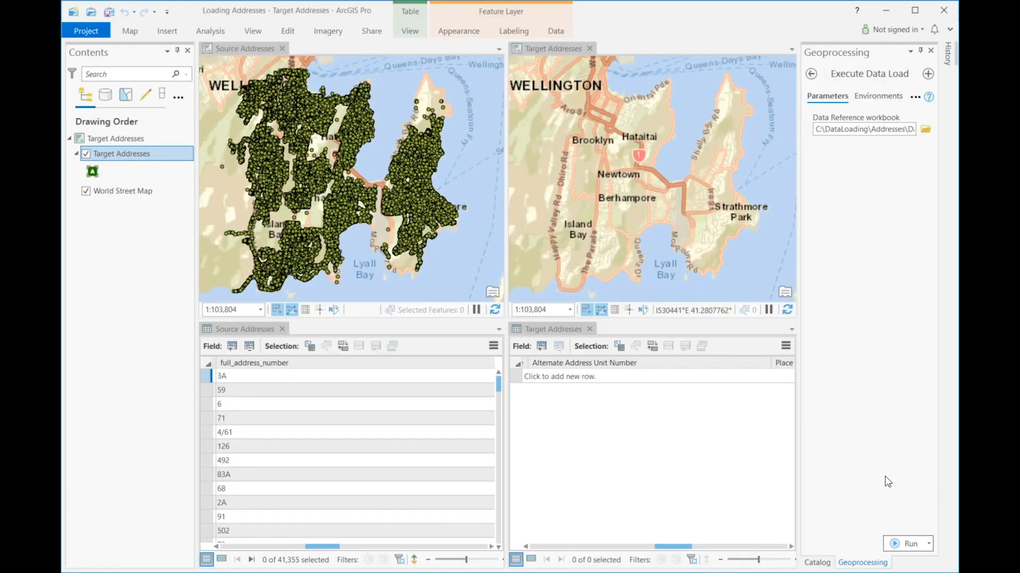
left_click(903, 545)
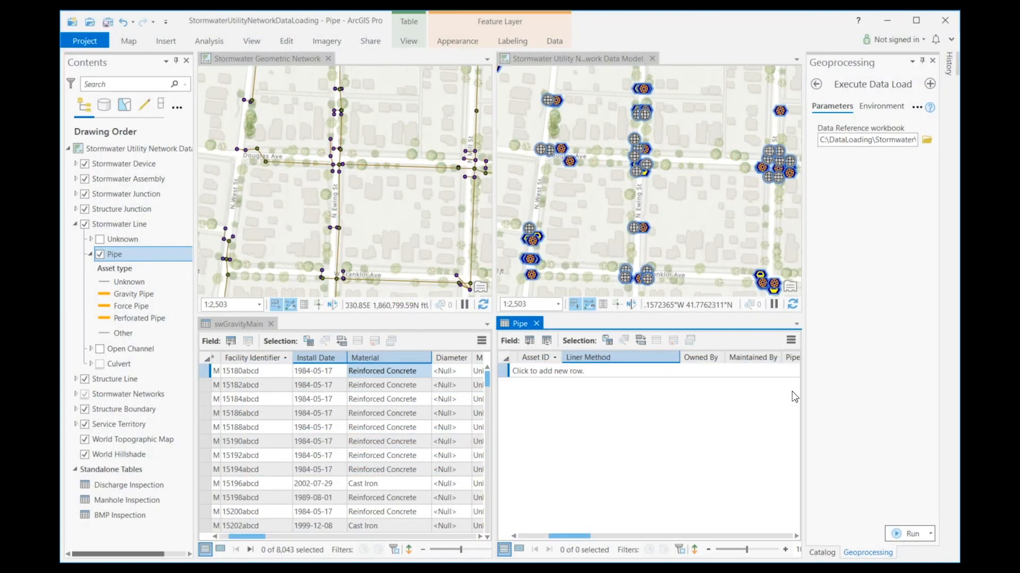
Step: Examine the stormwater Material and Liner Method fields in ArcGIS Pro, and the calculate_liner_method function in base.py in Notepad++
mouse_move(379, 354)
mouse_move(653, 364)
key("alt+Tab")
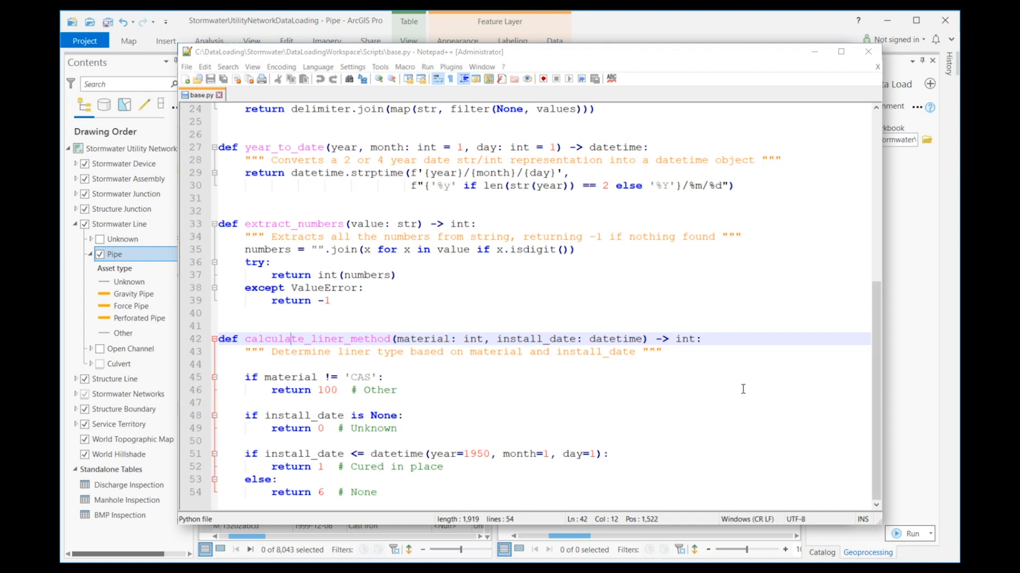
left_click(632, 453)
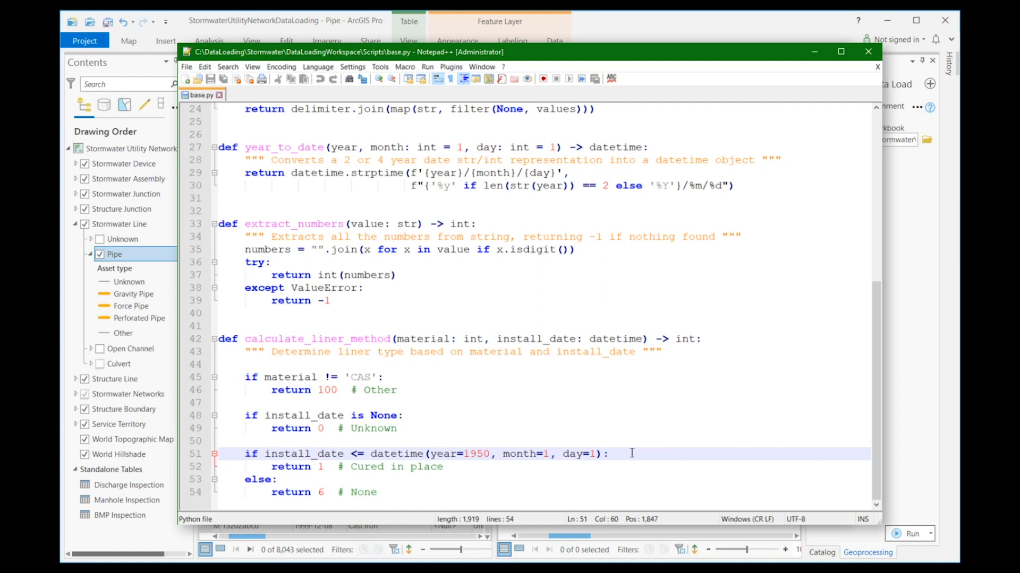
left_click(480, 468)
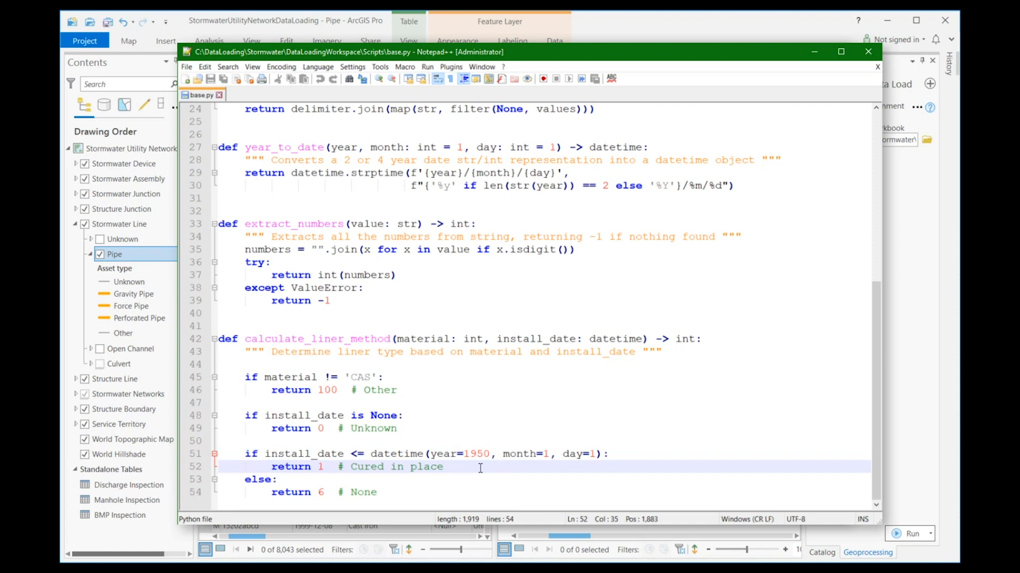
Step: Review the material and missing install_date conditions in the calculate_liner_method function and the liner code each one returns
left_click(423, 377)
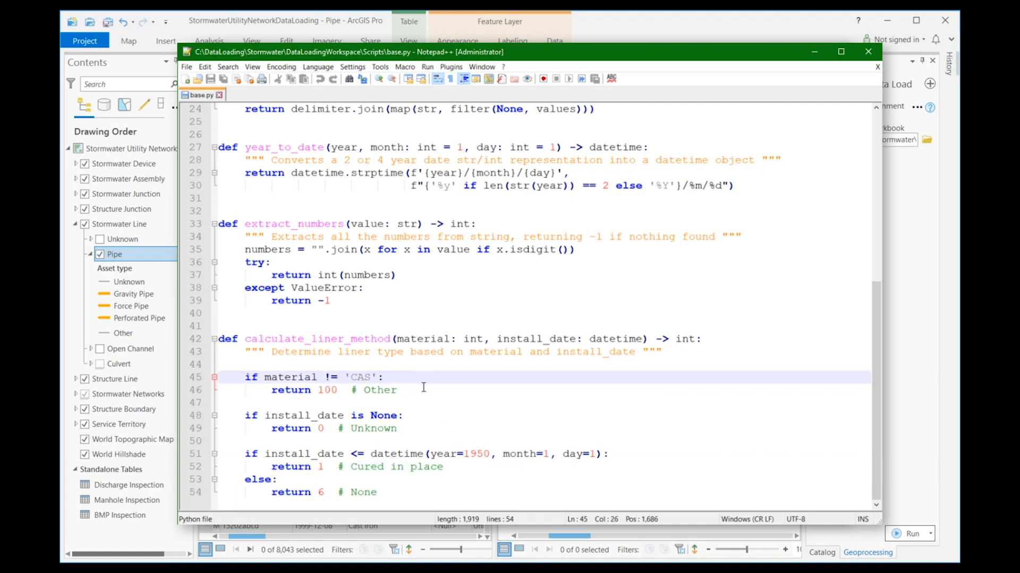
left_click(423, 388)
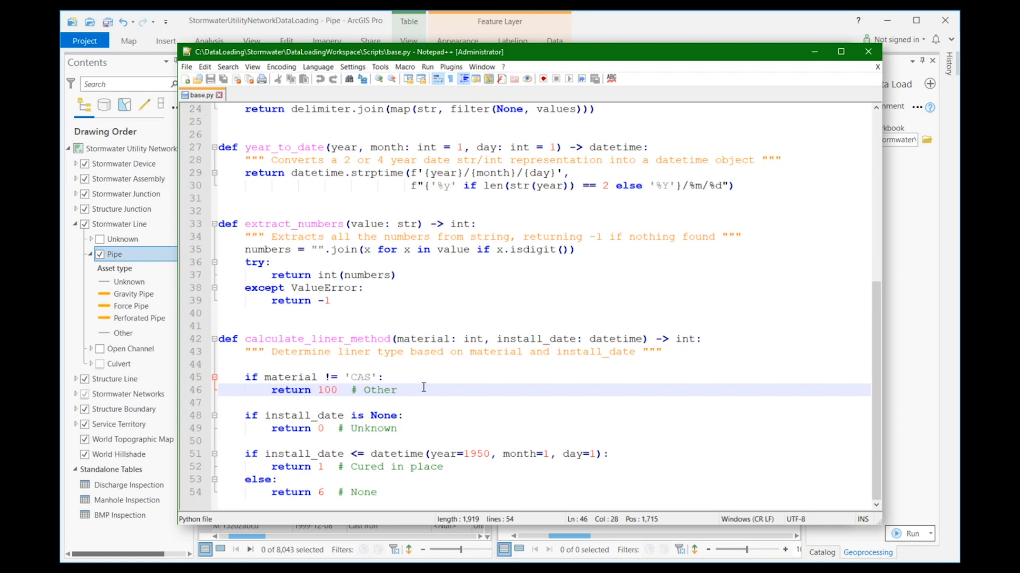
left_click(427, 412)
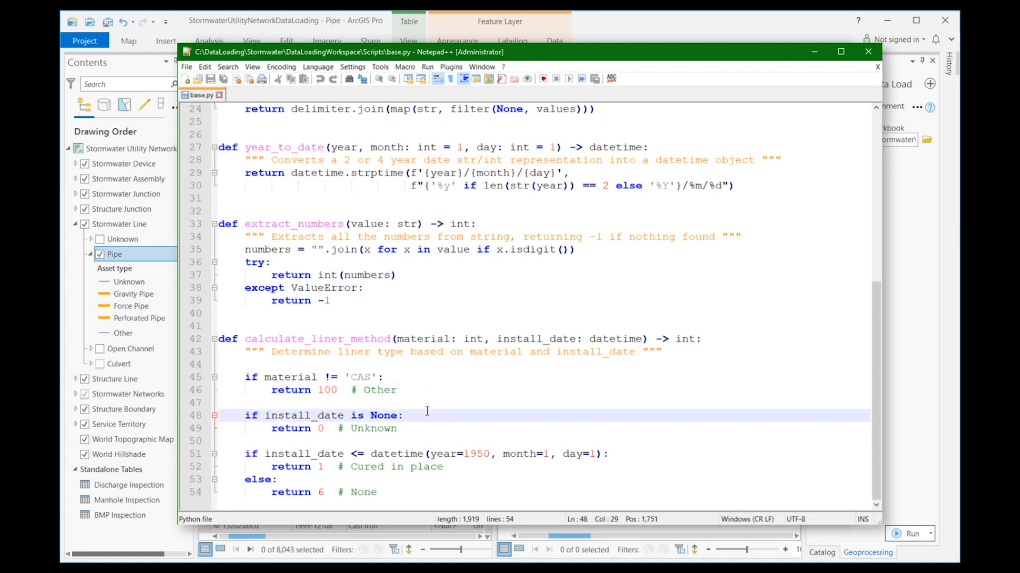
left_click(426, 428)
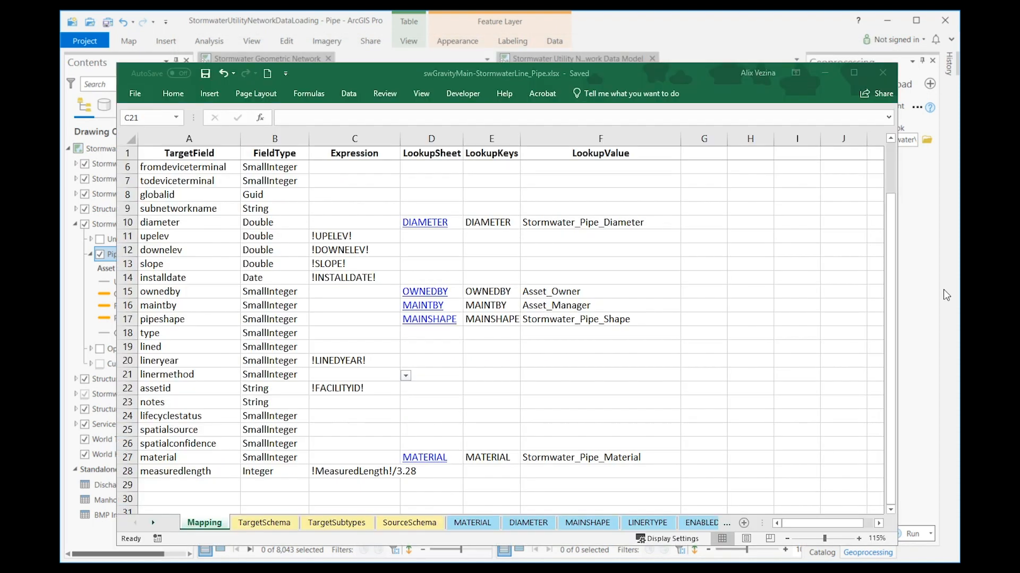
Step: Paste the copied expression into the linermethod row of swGravityMain-StormwaterLine_Pipe.xlsx in Excel, and run Execute Data Load in ArcGIS Pro
left_click(372, 376)
double_click(369, 376)
type("calculate_liner_method(!MATERIAL!,!INSTALLDATE!)")
key("Tab")
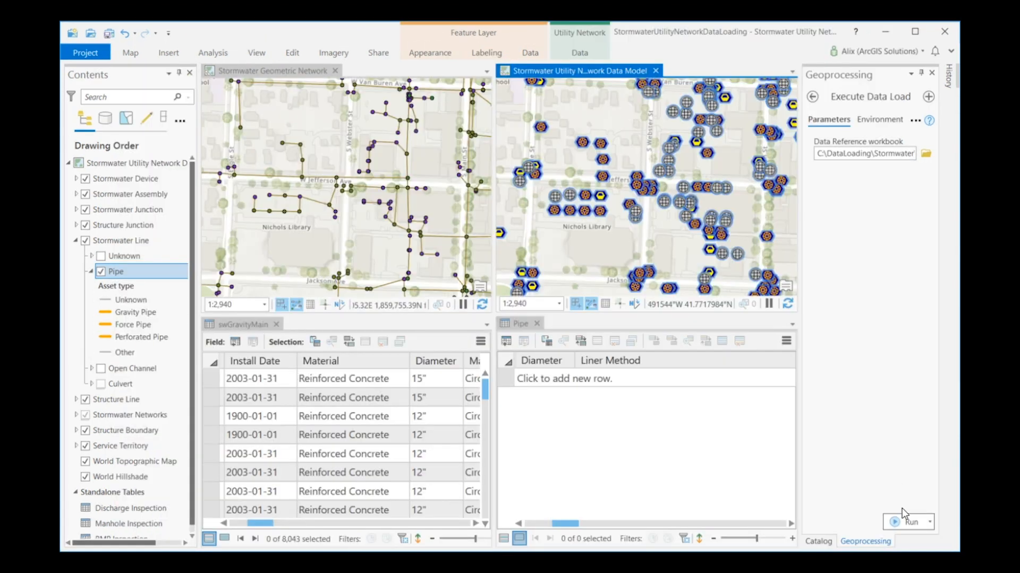
left_click(906, 521)
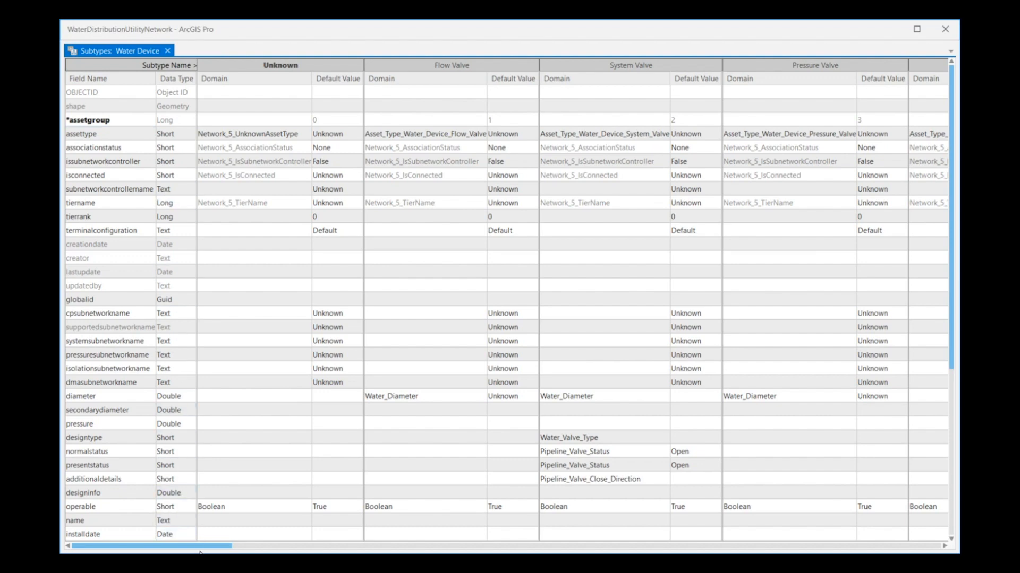
Step: In the WaterDistributionUtilityNetwork project in ArcGIS Pro, look through the Water Device subtypes and close their window
left_click_drag(192, 549, 340, 545)
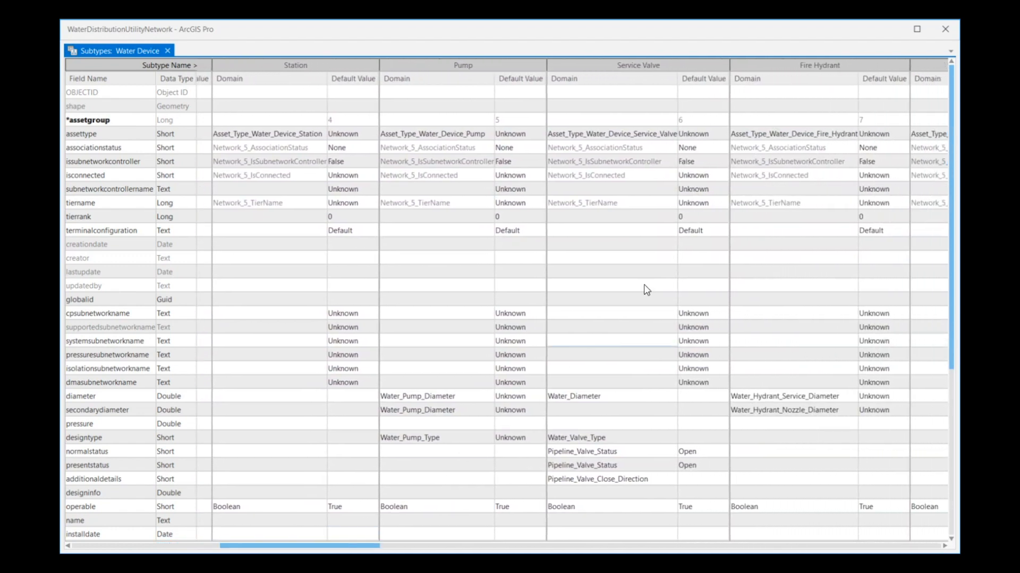
left_click(944, 30)
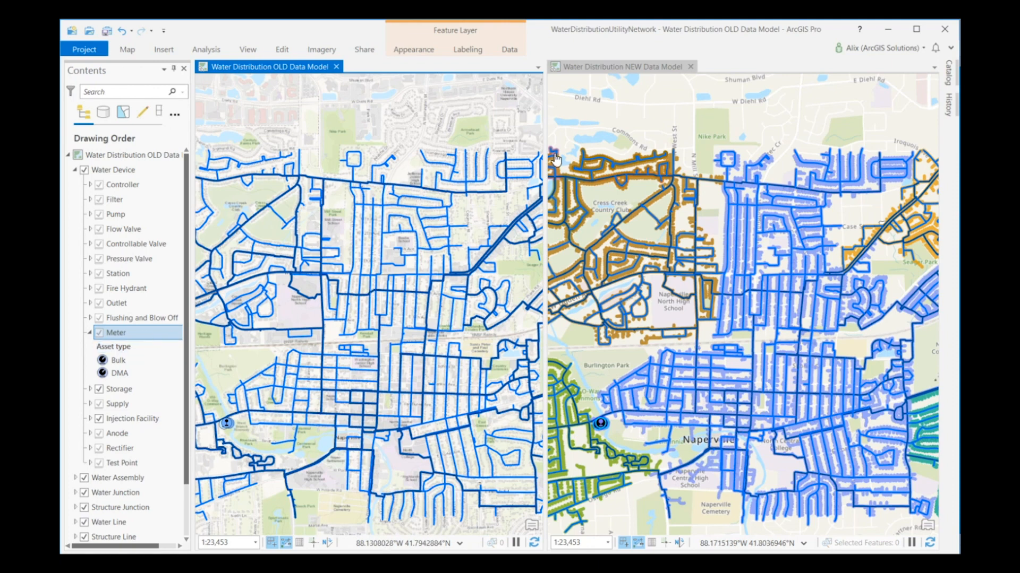
Step: In the Water Distribution NEW Data Model map, set up Create Data Loading Workspace with the old water distribution database as source and WaterDistribution asset package as target
left_click(640, 66)
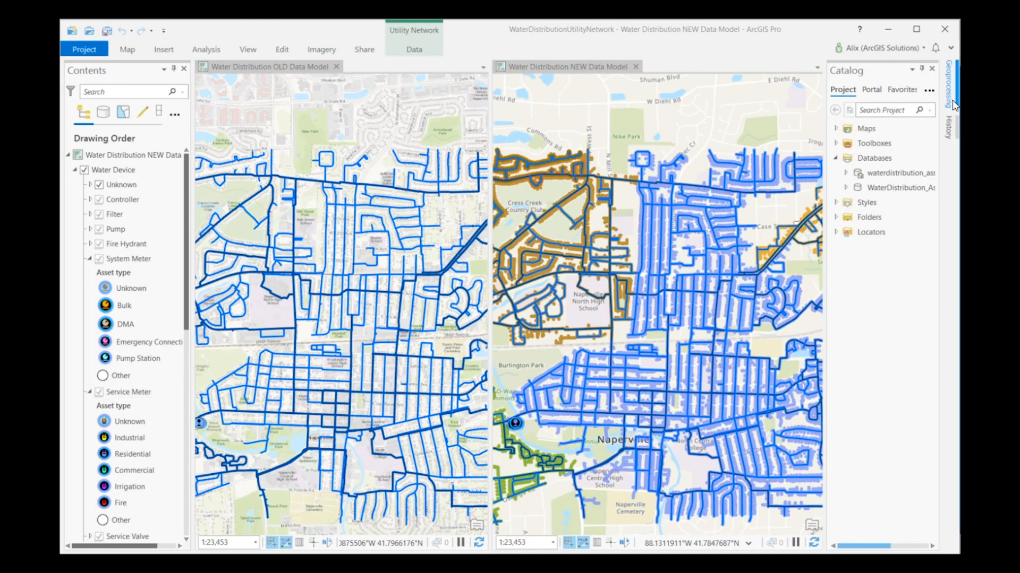
left_click(949, 85)
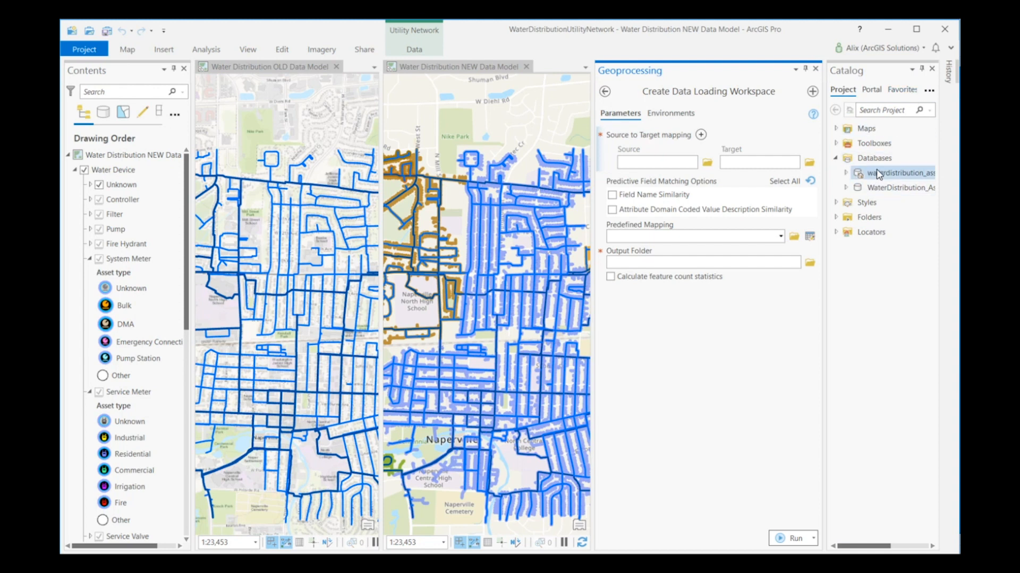
left_click_drag(879, 173, 777, 168)
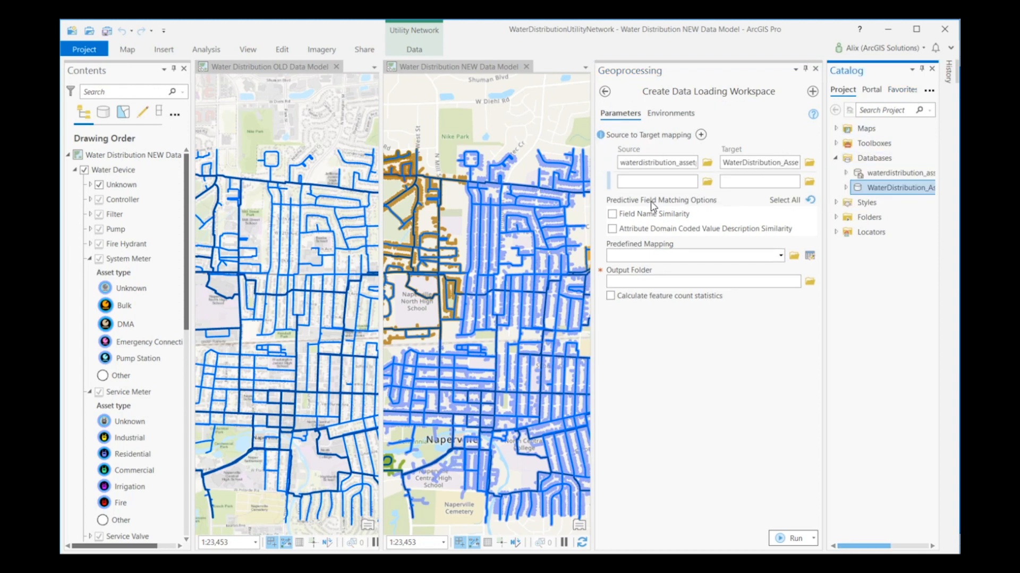
Step: Enable Field Name Similarity and Attribute Domain Coded Value Description Similarity matching, set the output folder, and run Create Data Loading Workspace
left_click(611, 213)
left_click(612, 228)
left_click(647, 281)
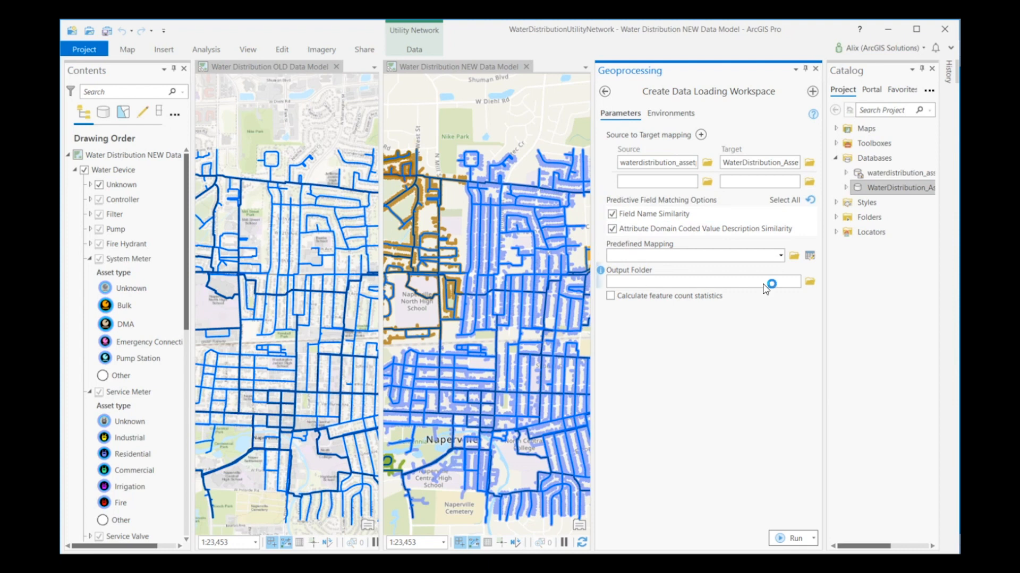
type("p20")
left_click(790, 539)
mouse_move(788, 543)
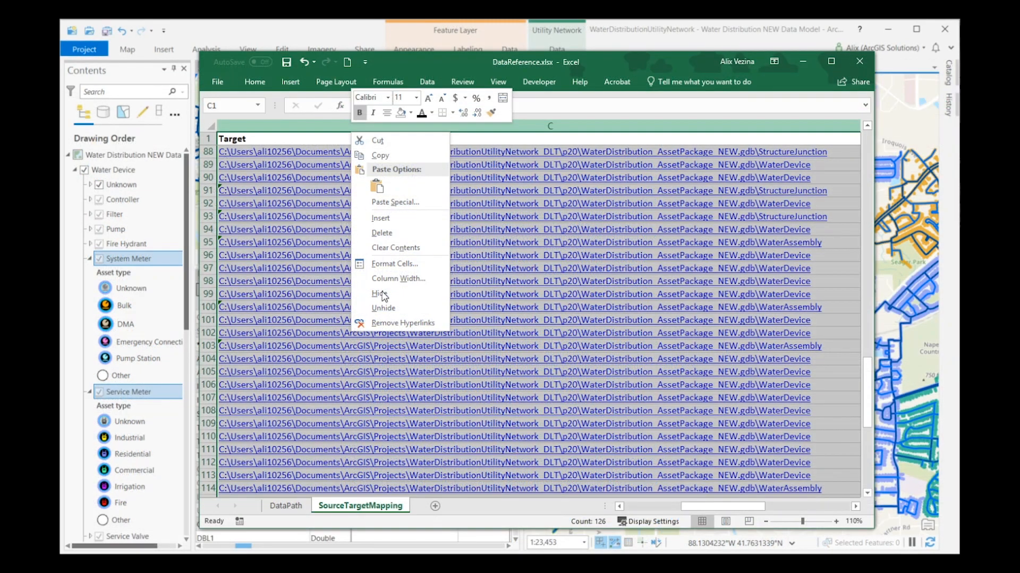
Step: In DataReference.xlsx in Excel, hide the TargetDeleteQuery column on the SourceTargetMapping sheet
left_click(384, 298)
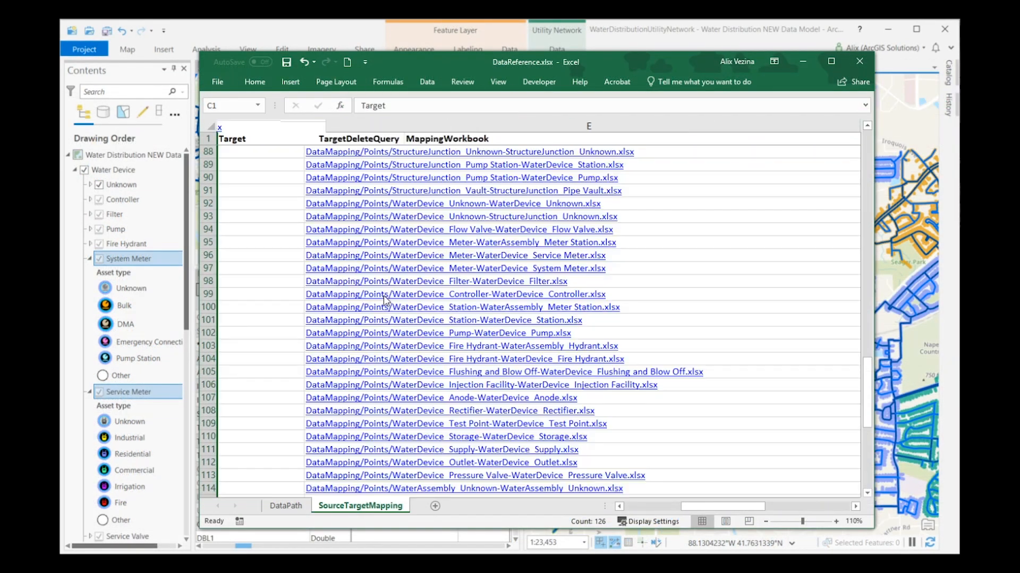
left_click(273, 126)
right_click(273, 127)
left_click(310, 290)
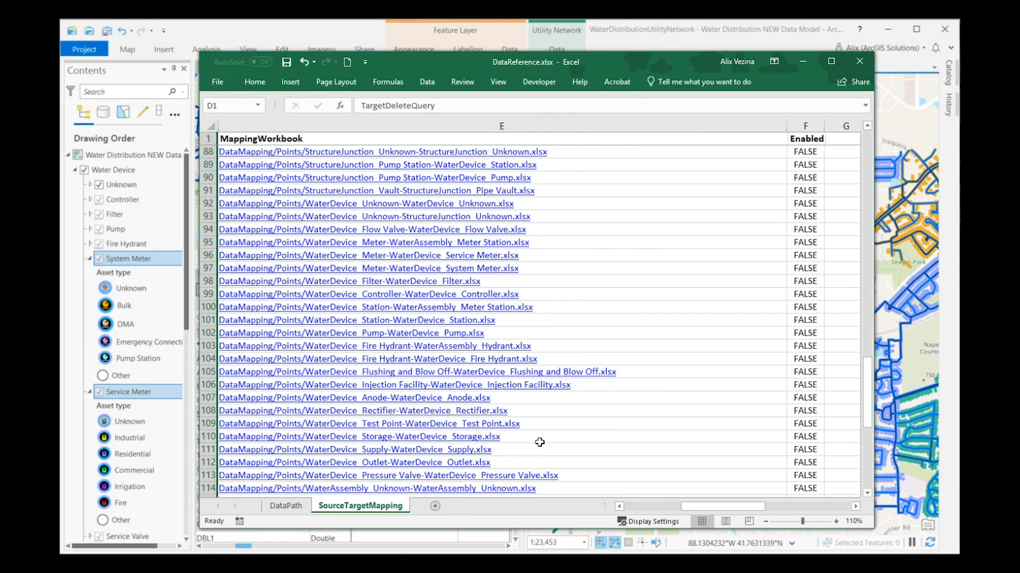
left_click(619, 507)
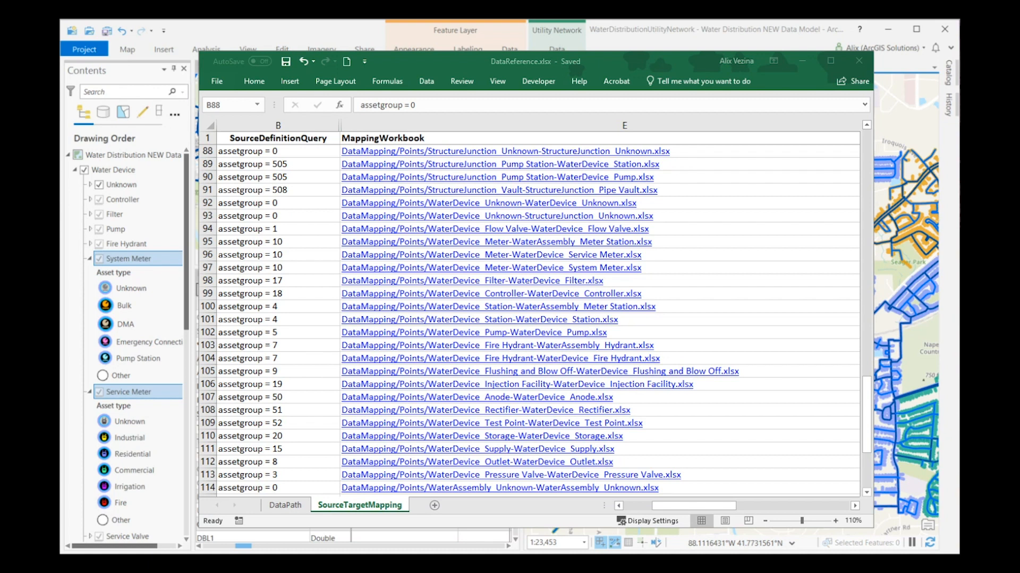
Step: Examine the SourceDefinitionQuery assetgroup values of the point mappings from row 88 down to row 126
left_click(279, 154)
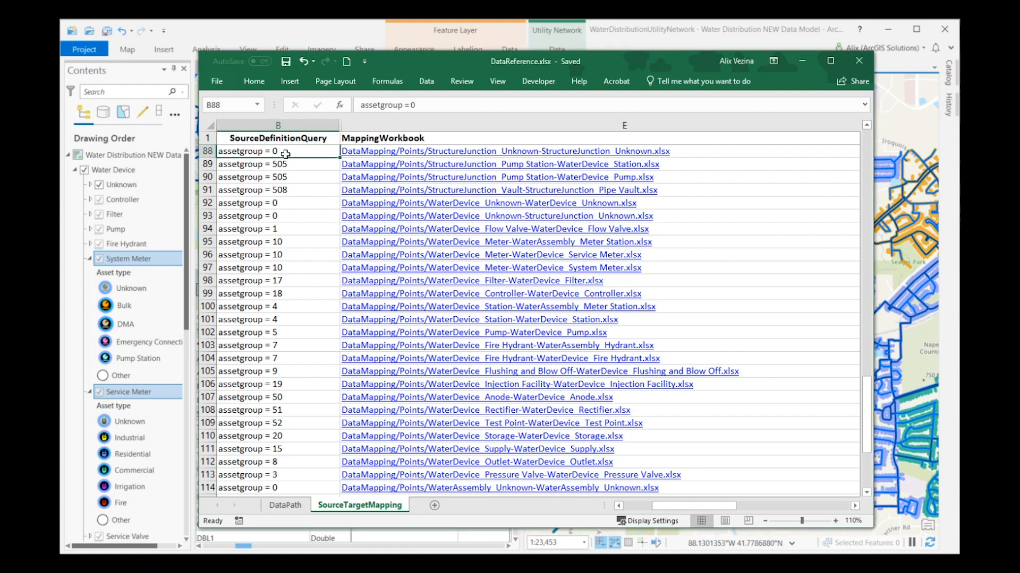
left_click_drag(289, 173, 253, 454)
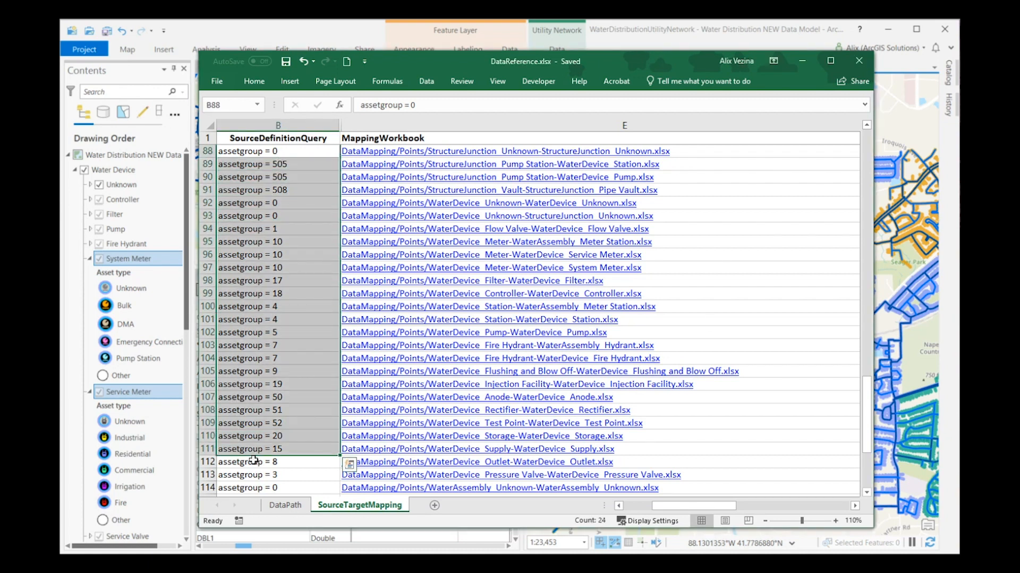
left_click(254, 461)
left_click(867, 494)
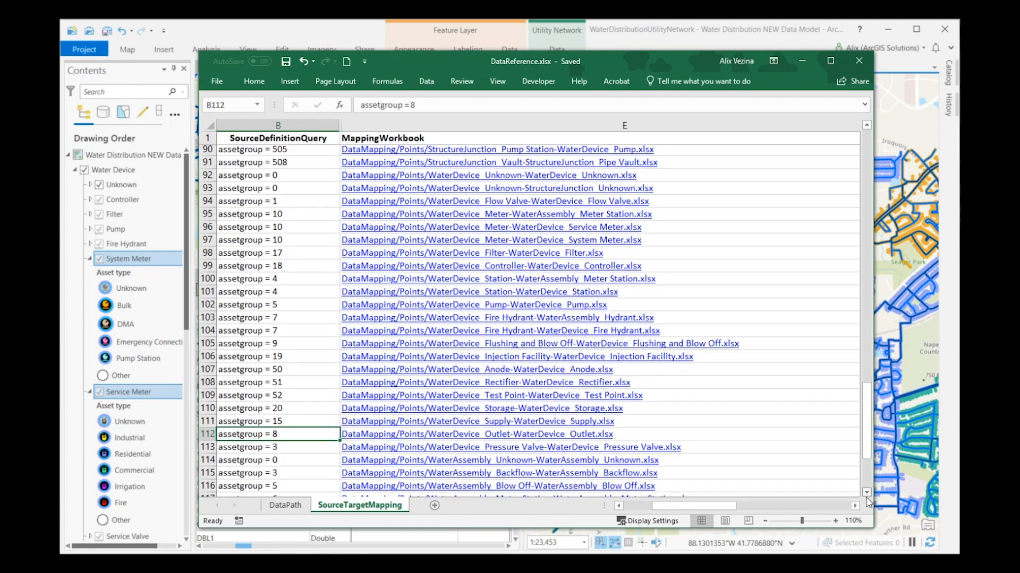
left_click(867, 494)
left_click(867, 493)
left_click(866, 494)
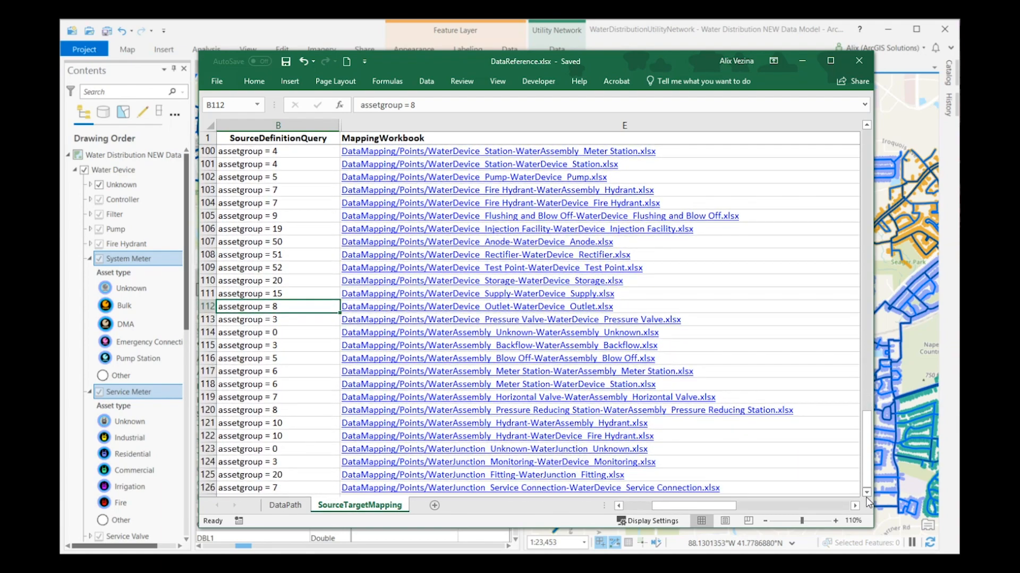
left_click(866, 494)
left_click(866, 494)
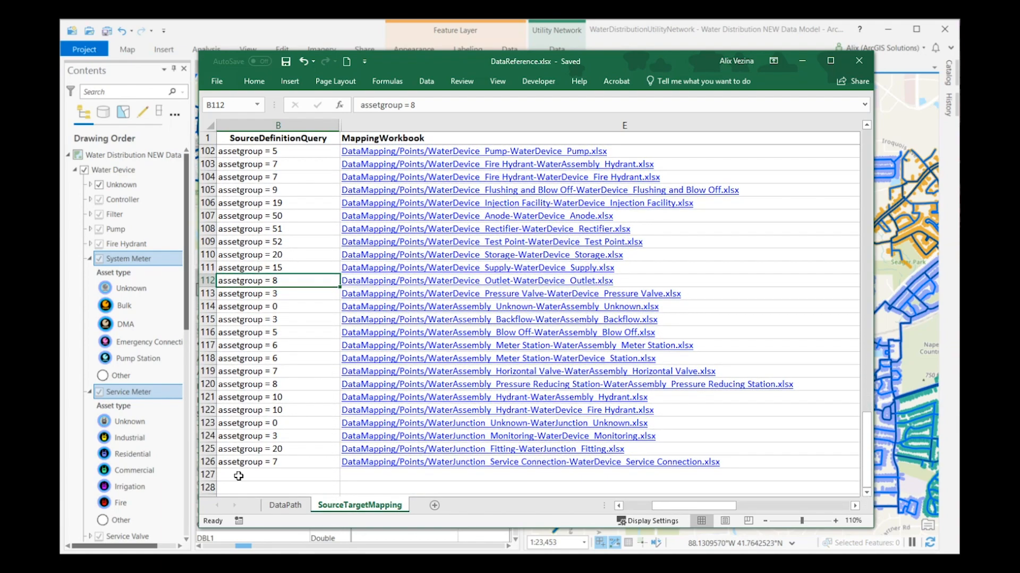
Step: Compare the source queries with the mapping workbooks in the Service Connection, Fire Hydrant and Horizontal Valve rows
left_click_drag(236, 462, 635, 461)
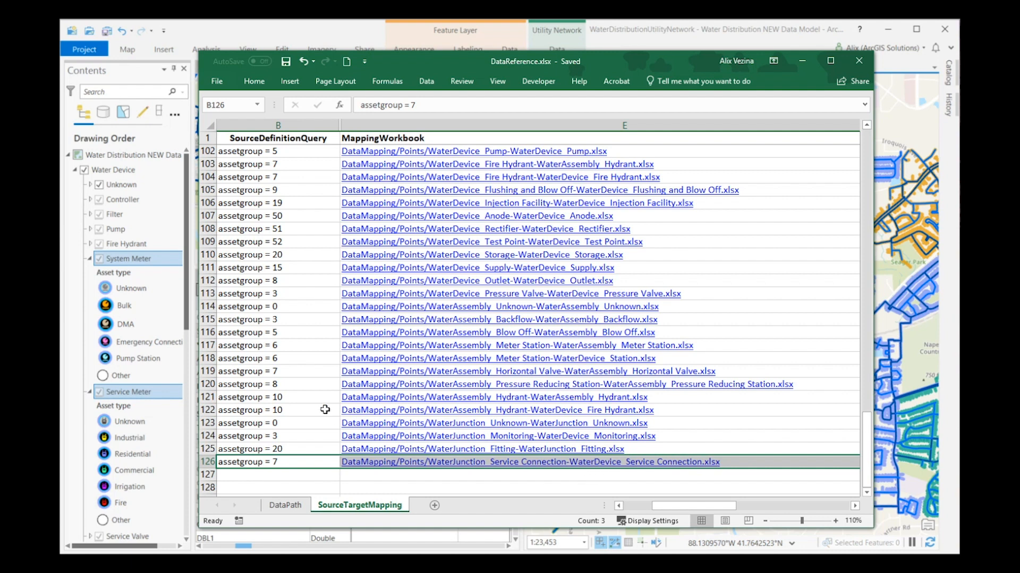
left_click(294, 374)
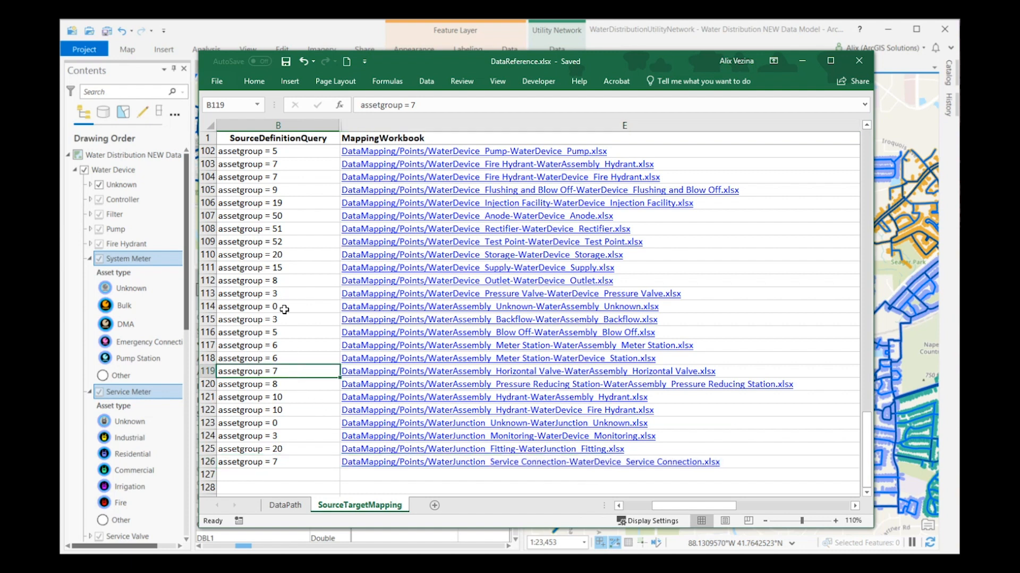
left_click(279, 177)
left_click(281, 164)
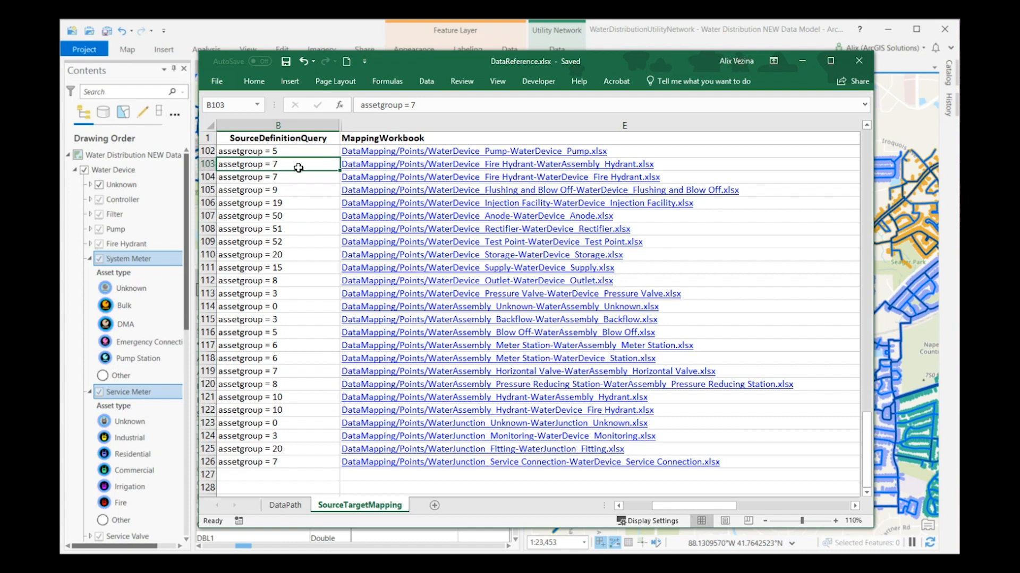
left_click_drag(307, 168, 551, 171)
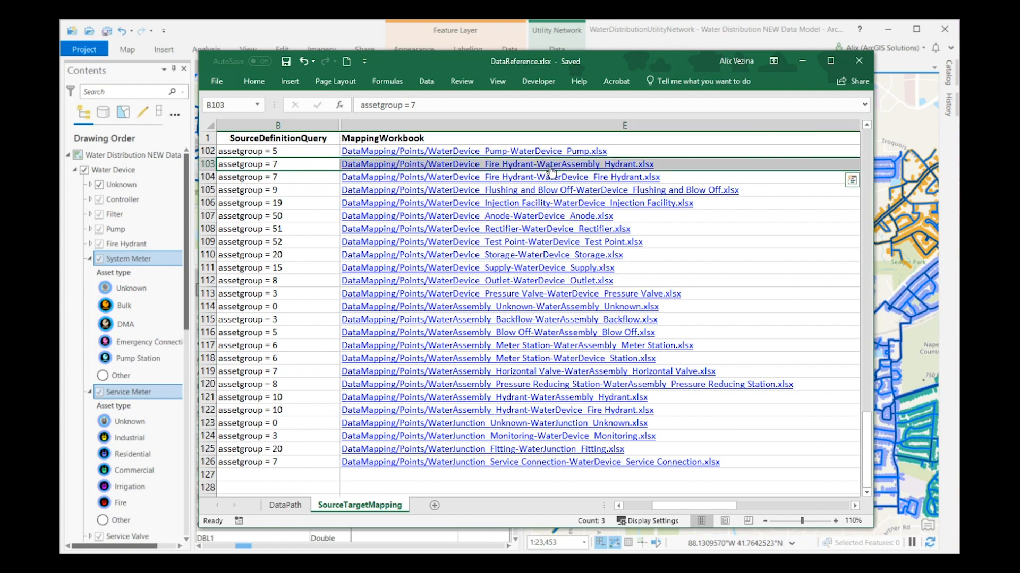
left_click(792, 178)
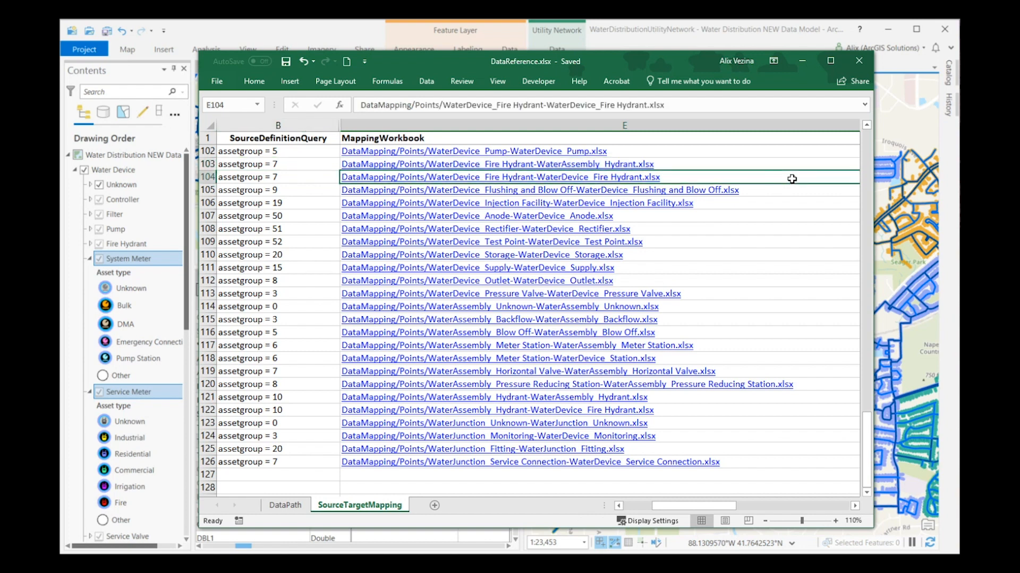
left_click(821, 384)
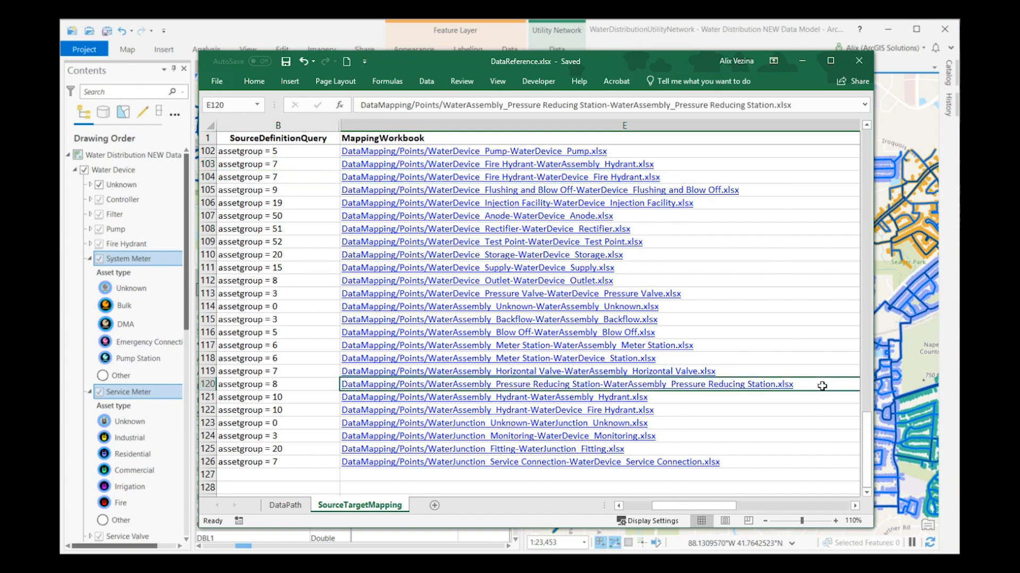
left_click_drag(823, 371, 271, 371)
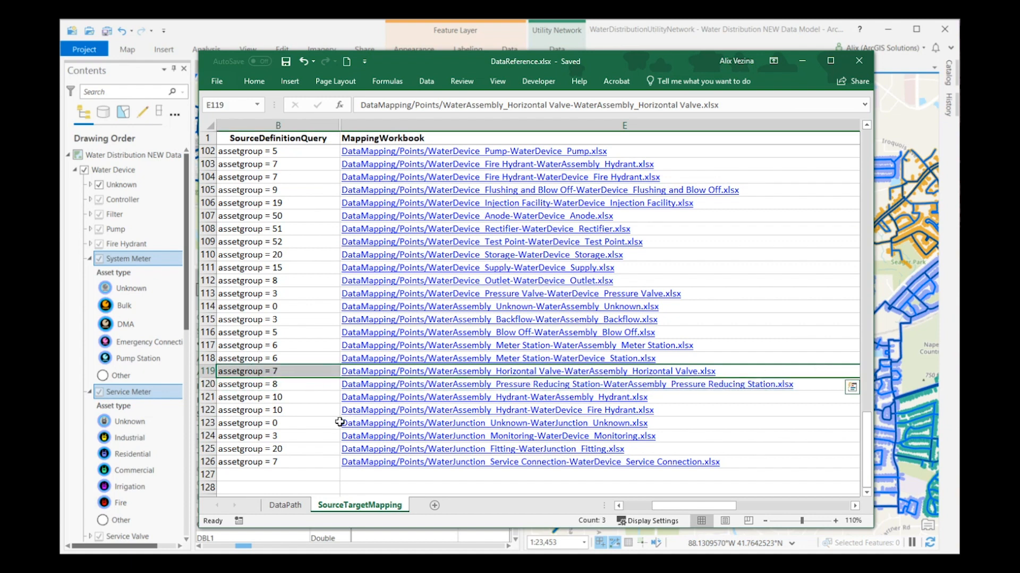
Step: Open WaterJunction_Service Connection-WaterDevice_Service Connection.xlsx and examine the Service Connection column of its SourceSubtypes sheet
left_click(669, 467)
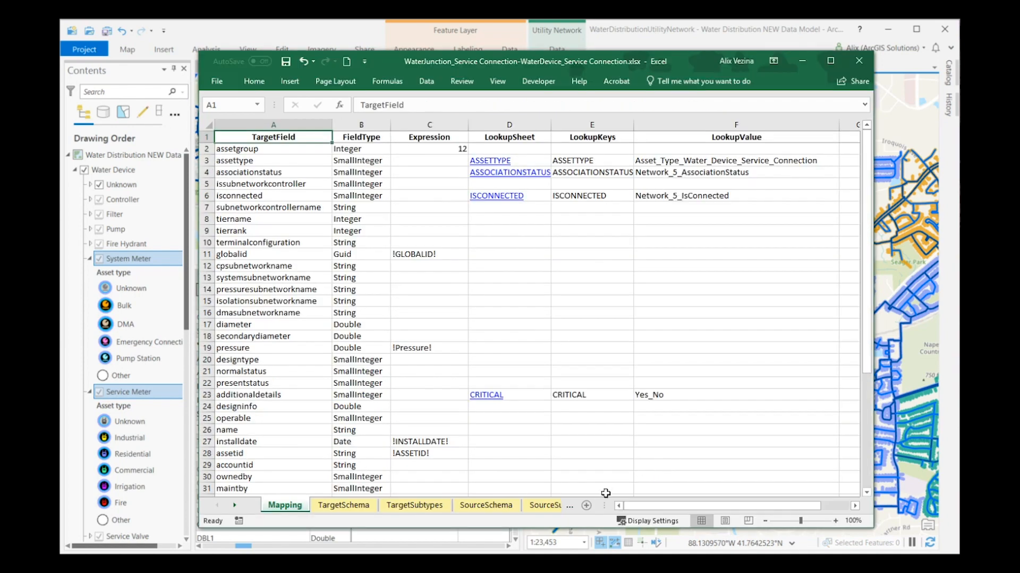
left_click_drag(604, 506, 782, 506)
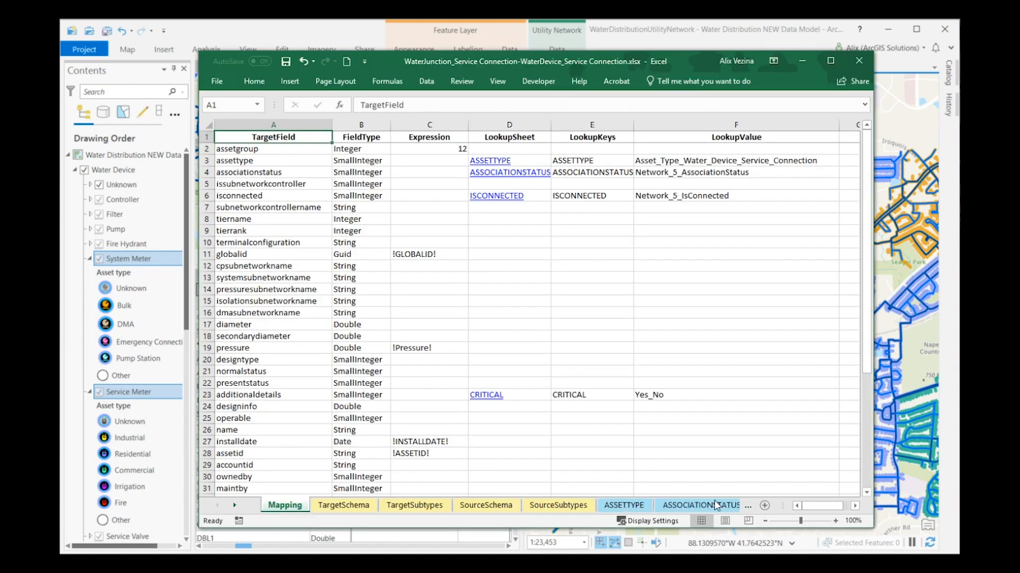
left_click(573, 507)
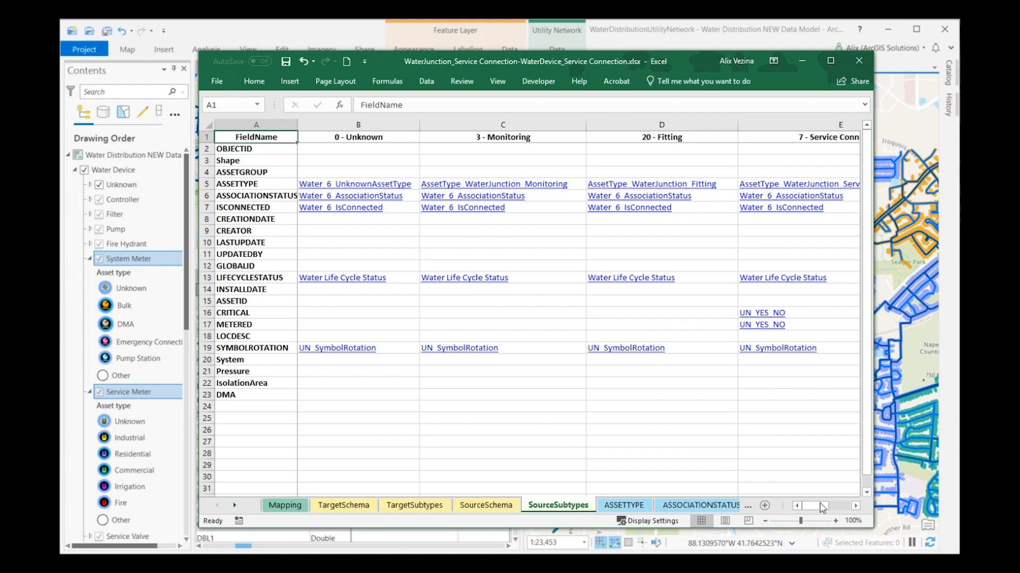
left_click(855, 506)
left_click(753, 139)
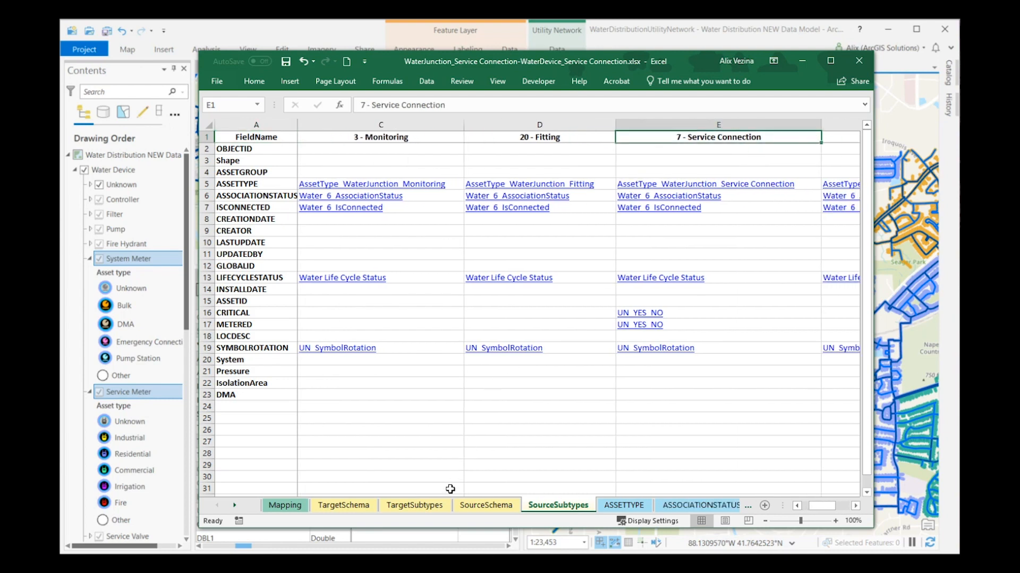
Step: Examine the Service Connection subtype on the TargetSubtypes sheet and the matching assetgroup expression on the Mapping sheet
left_click(442, 507)
left_click(855, 506)
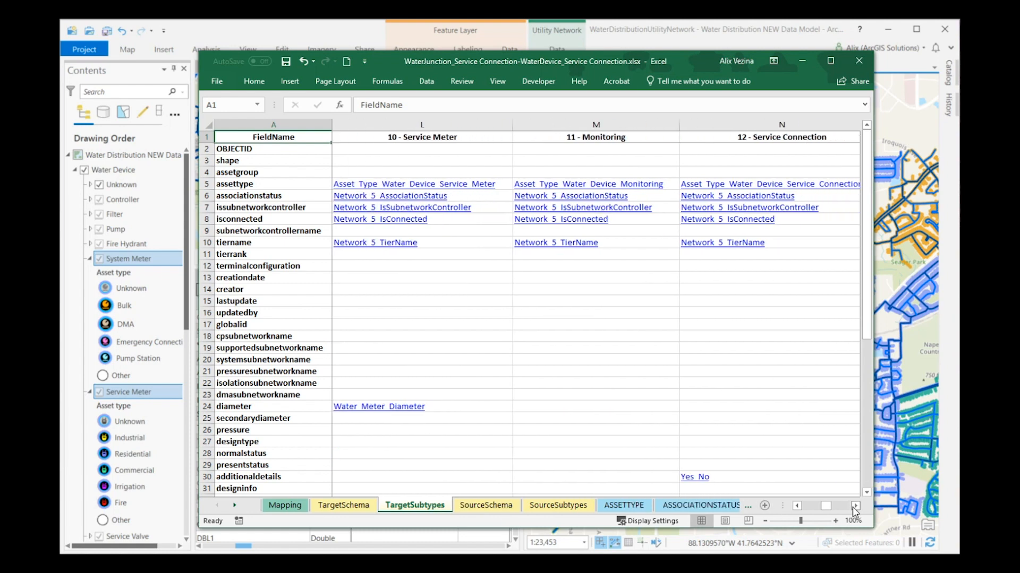
left_click(819, 137)
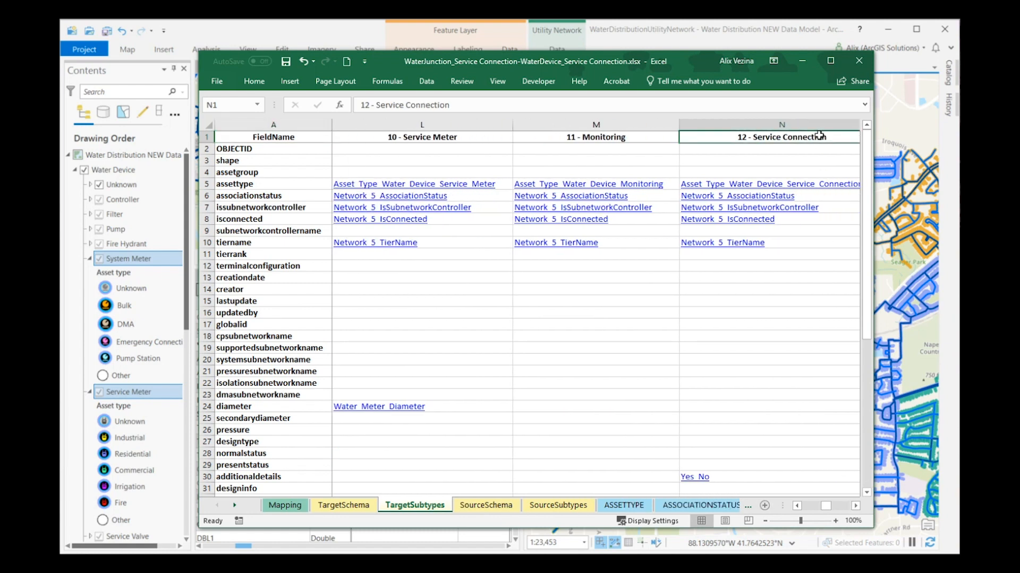
left_click(297, 506)
left_click(458, 149)
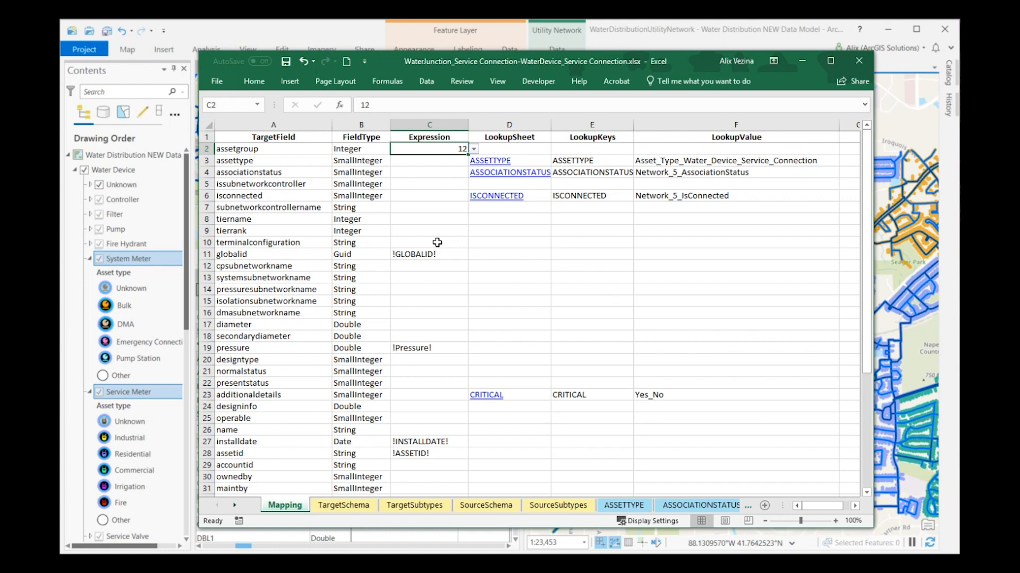
mouse_move(414, 422)
left_mouse_down()
mouse_move(419, 489)
mouse_move(439, 465)
left_mouse_up()
left_click_drag(390, 468, 418, 494)
left_click_drag(554, 419, 558, 486)
left_click_drag(579, 463, 557, 491)
left_click_drag(530, 466, 557, 491)
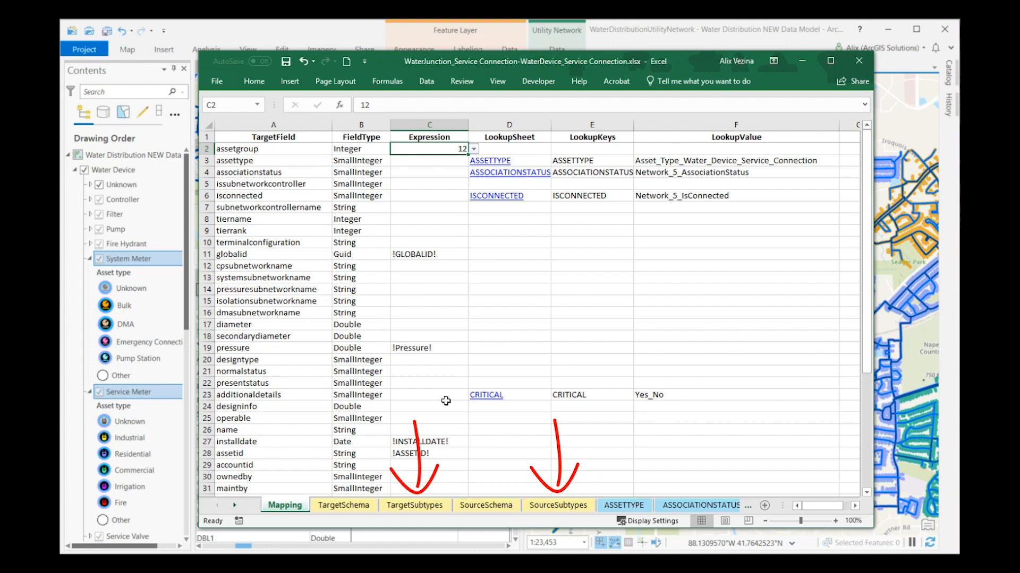
Step: Examine the assettype field on the TargetSubtypes sheet and its linked Asset_Type_Water_Device_Service_Connection domain, then minimize the domain workbook
left_click(421, 506)
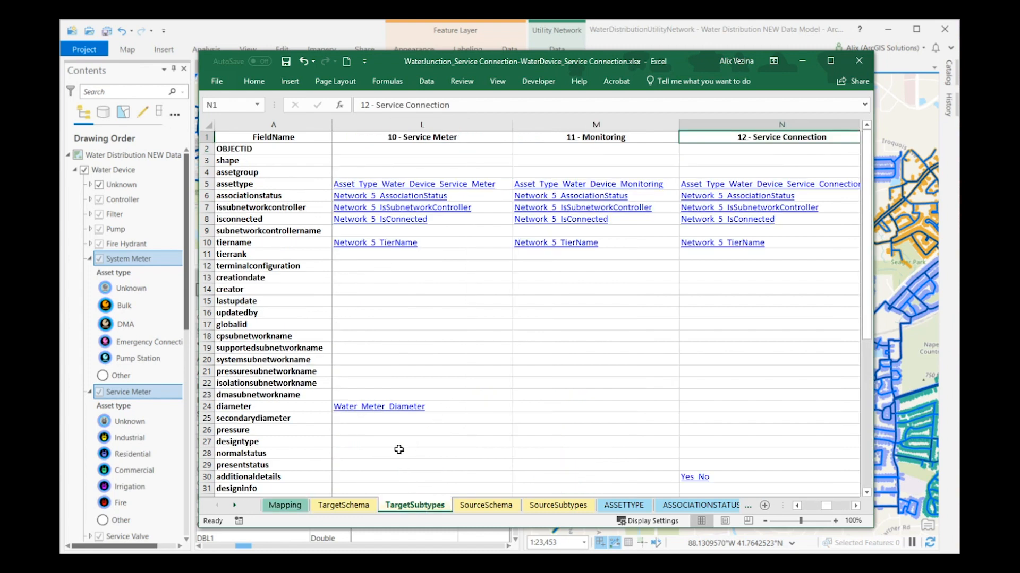
left_click(257, 188)
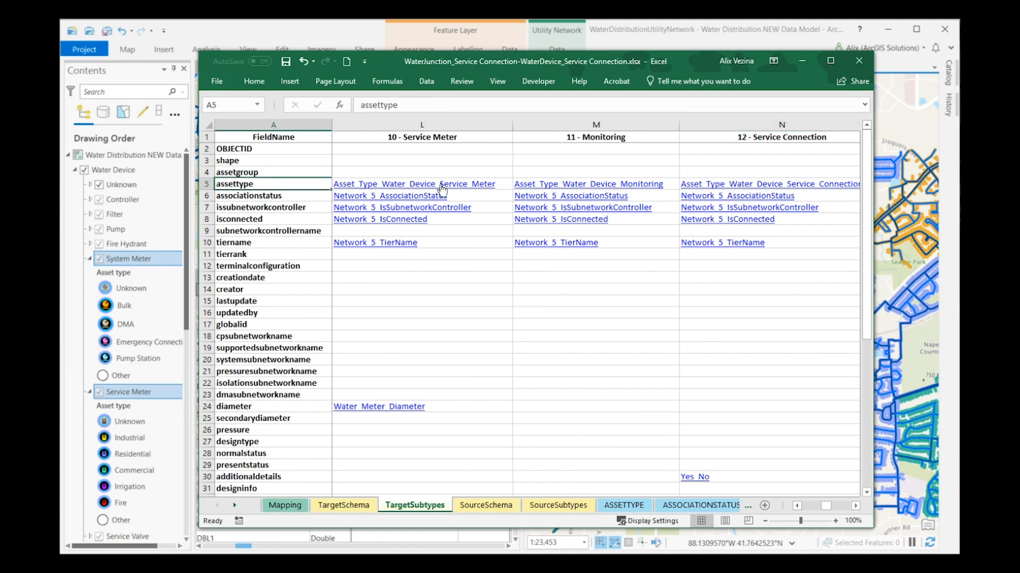
left_click(767, 185)
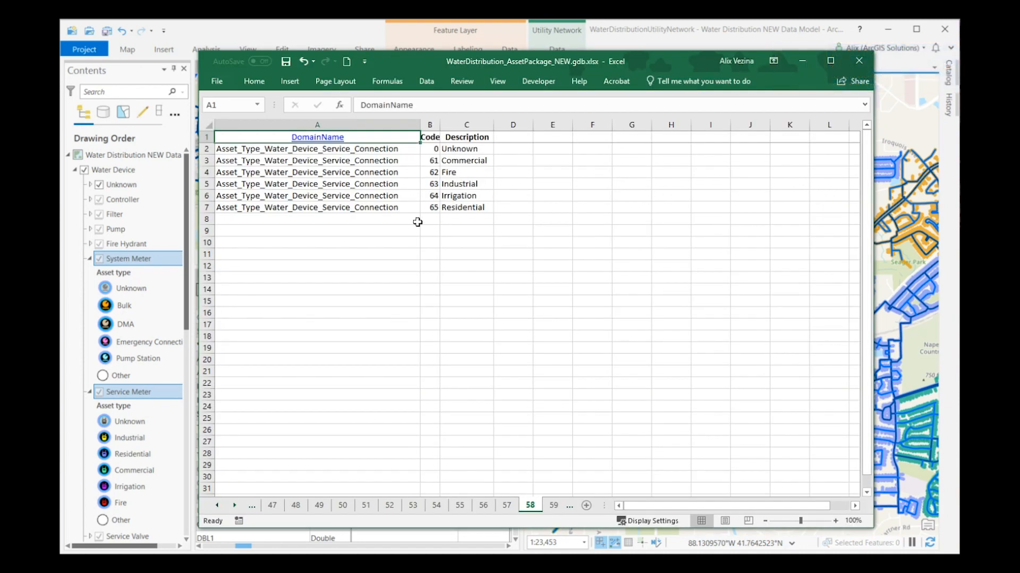
left_click(800, 63)
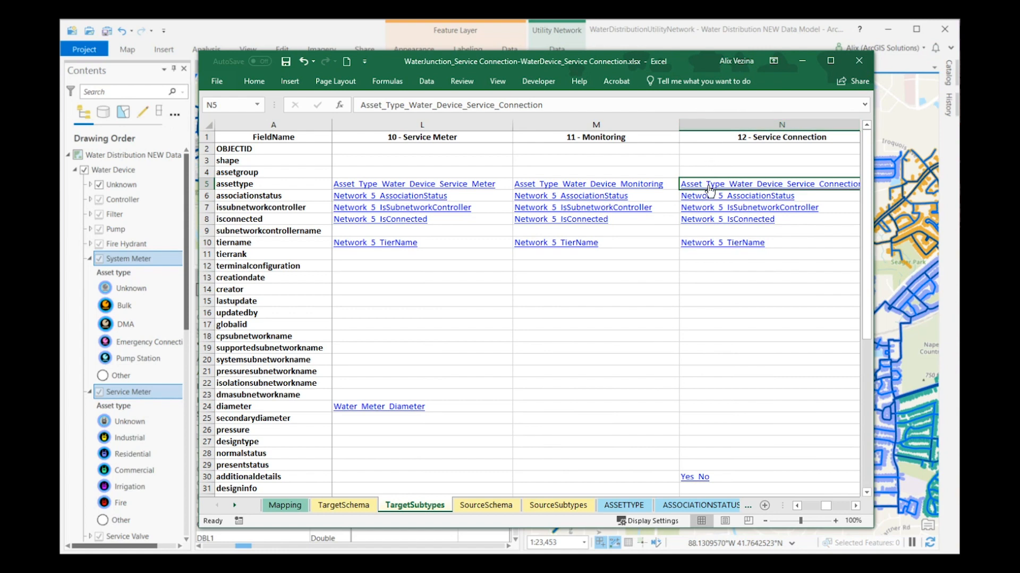
Step: Follow the assettype lookup on the Mapping sheet and compare source and target asset types on the ASSETTYPE sheet
left_click(281, 506)
left_click(252, 160)
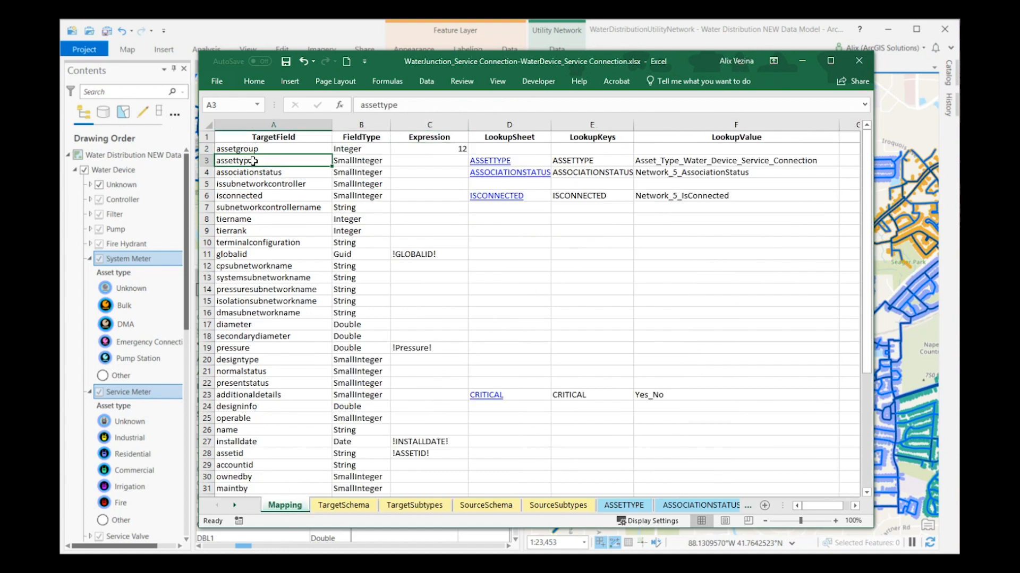
left_click(497, 166)
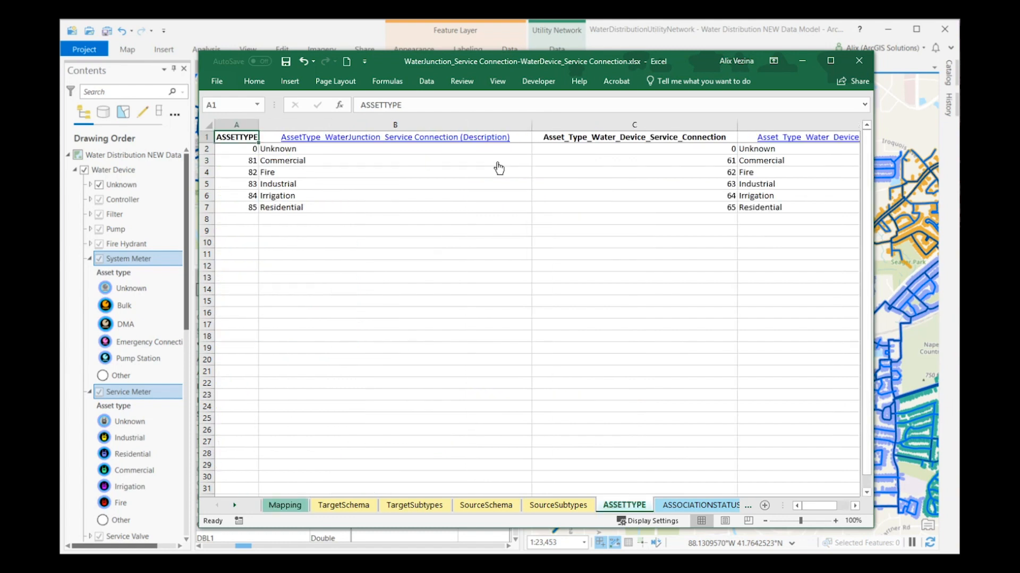
left_click_drag(742, 149, 744, 208)
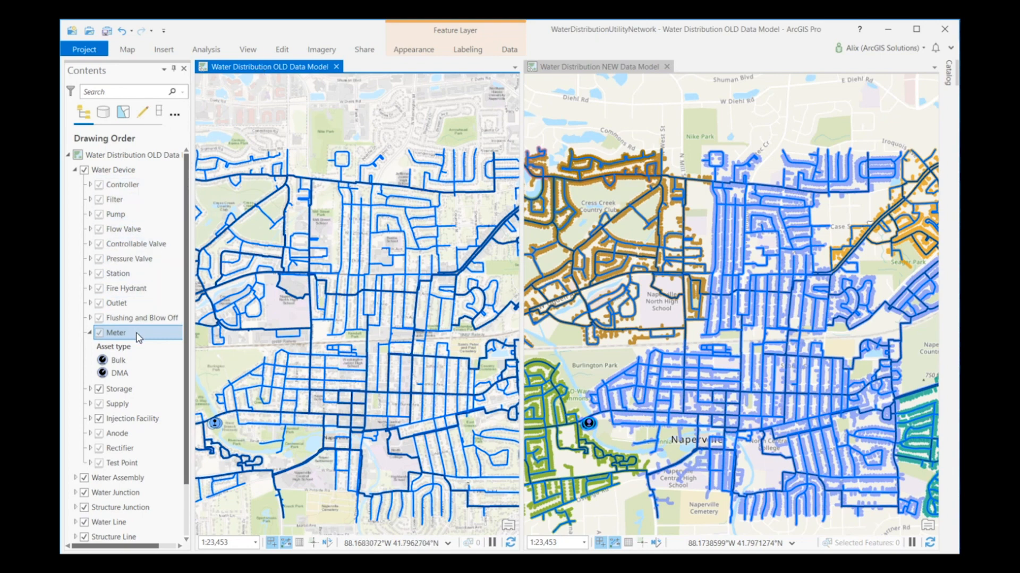
Step: Activate the Water Distribution NEW Data Model map, switch to DataReference.xlsx in Excel and select the three Meter mapping rows 95 to 97
left_click(607, 68)
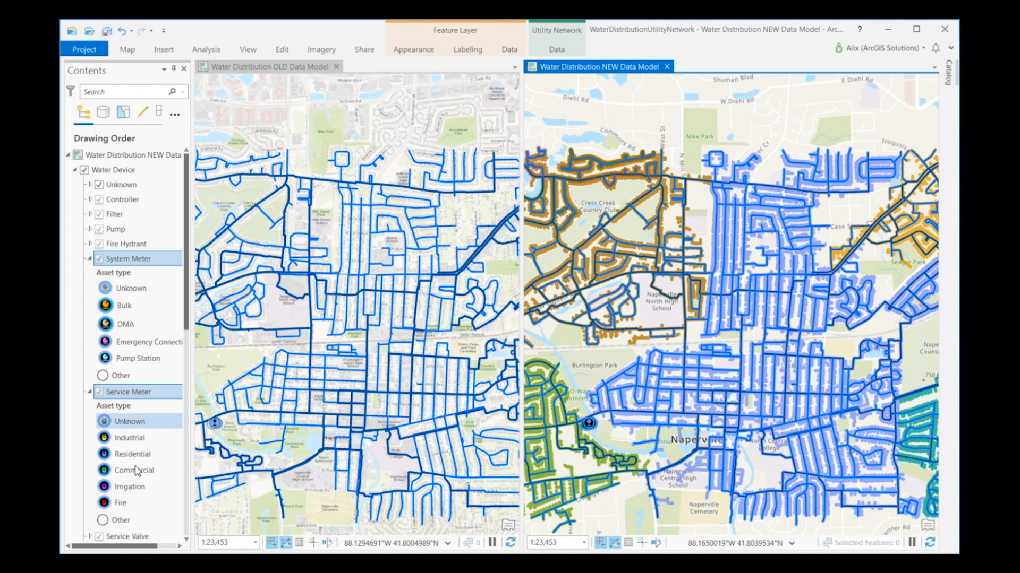
key("alt+Tab")
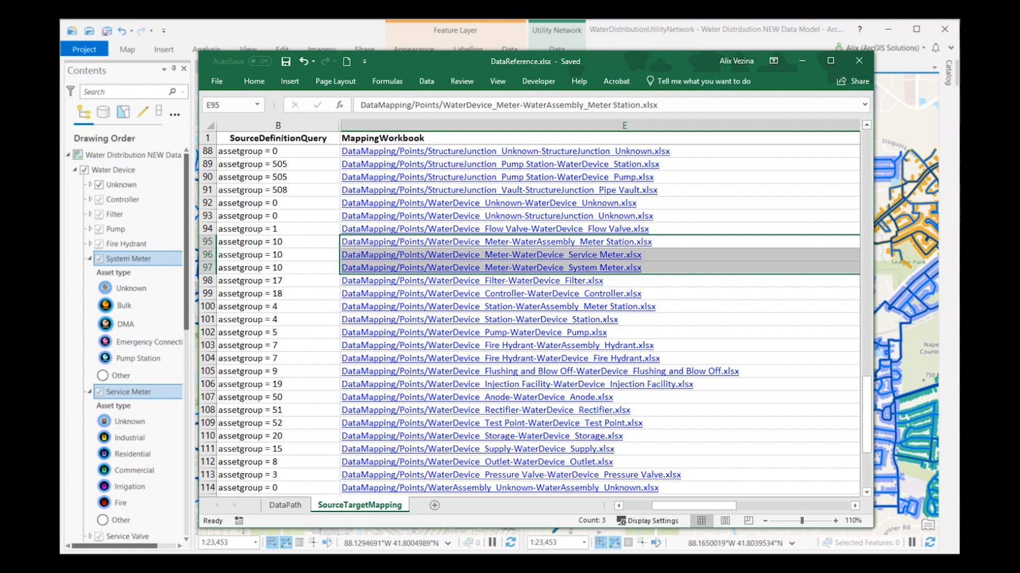
left_click_drag(207, 243, 202, 267)
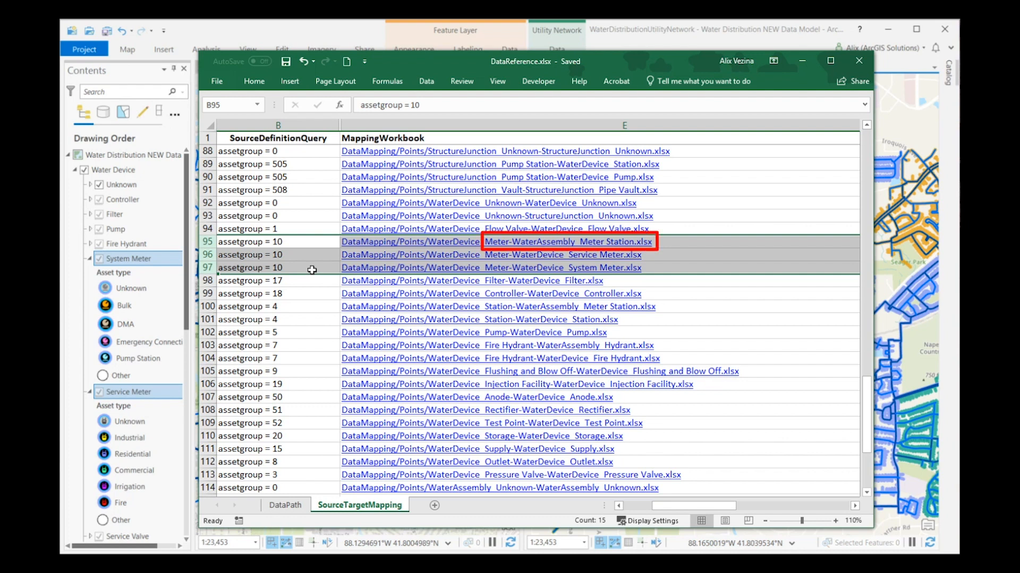
Step: Delete row 95, the WaterDevice_Meter-WaterAssembly_Meter Station.xlsx mapping, from the SourceTargetMapping sheet
left_click(702, 244)
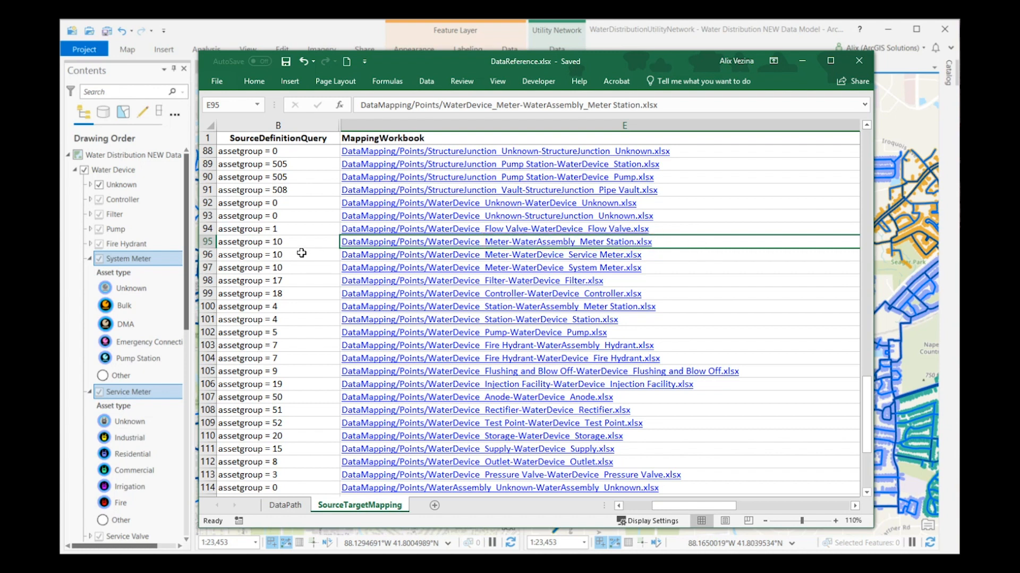
right_click(207, 242)
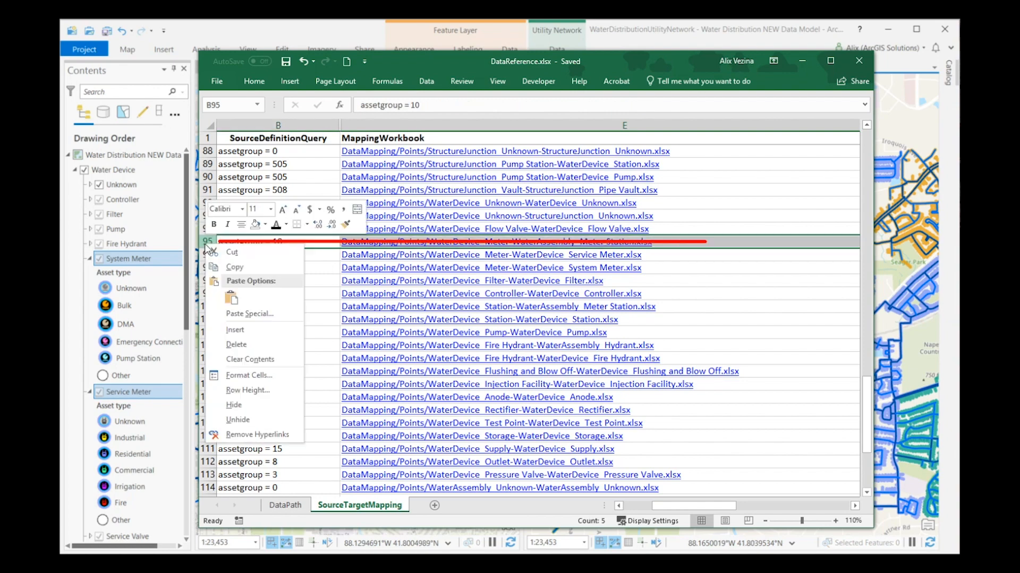
left_click(230, 345)
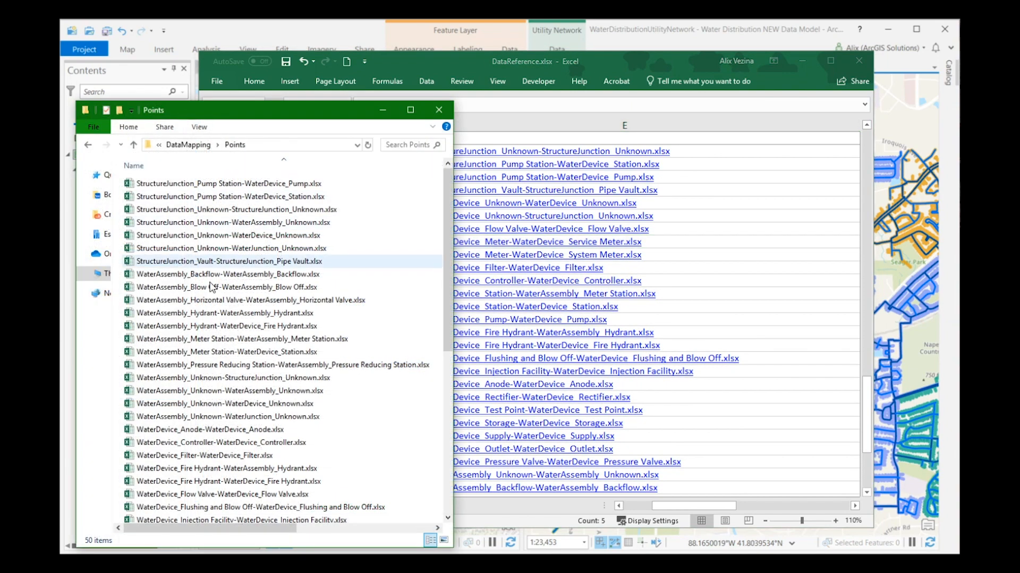
Step: Delete WaterDevice_Meter-WaterAssembly_Meter Station.xlsx from the DataMapping Points folder and select the remaining Meter rows 95 and 96 in DataReference.xlsx
scroll(213, 297, "down", 6)
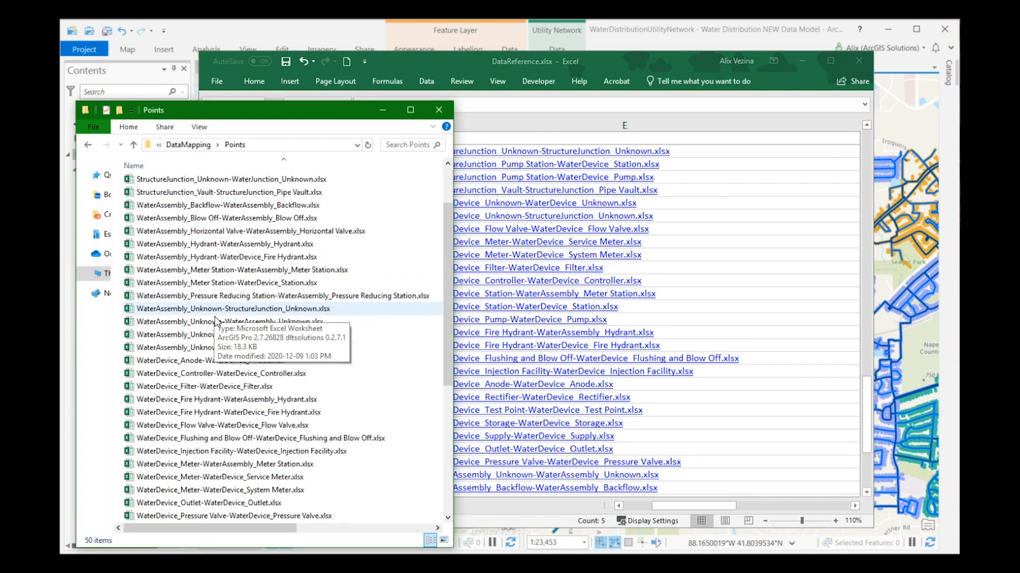
left_click(236, 310)
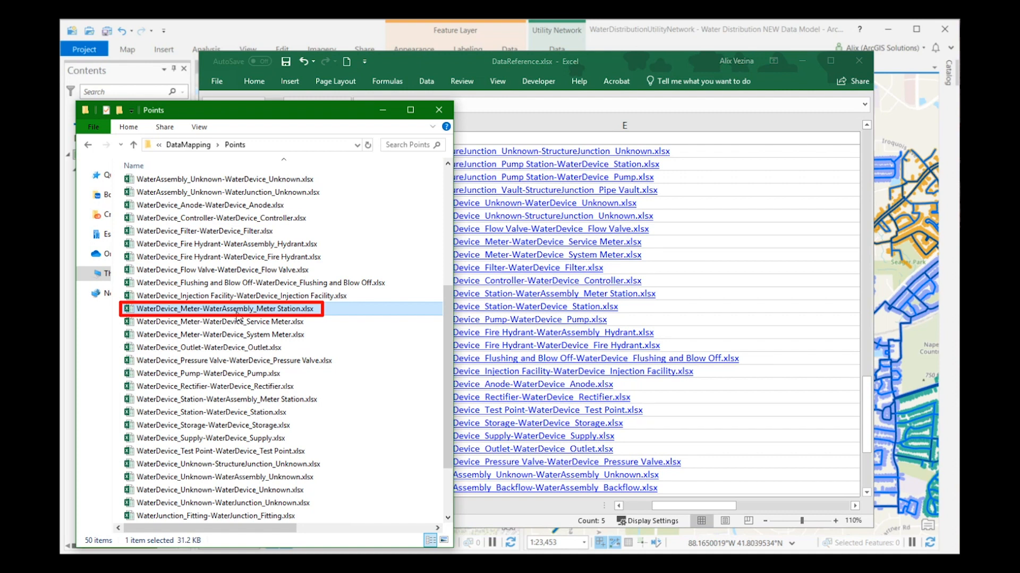
key("Delete")
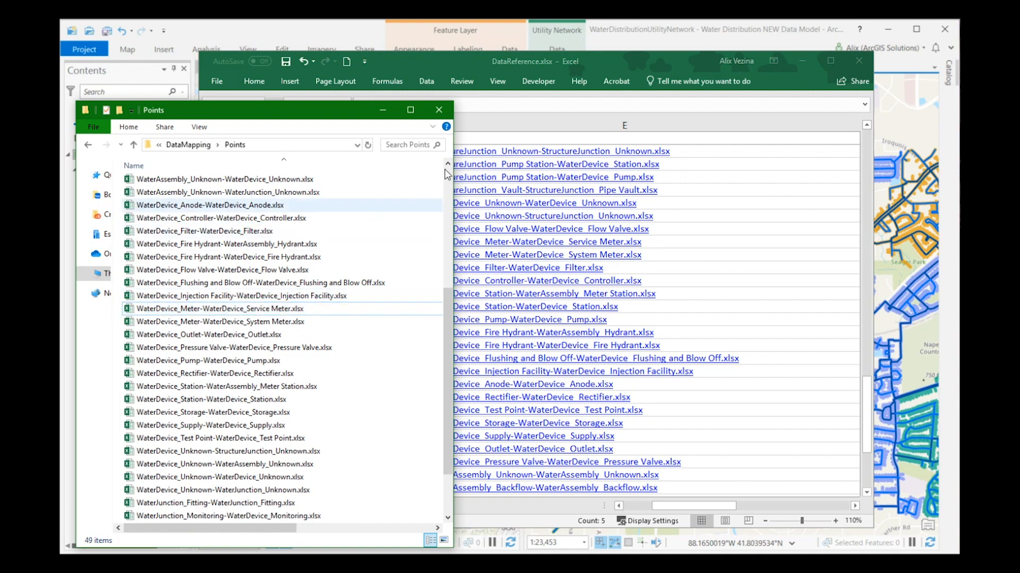
left_click(613, 61)
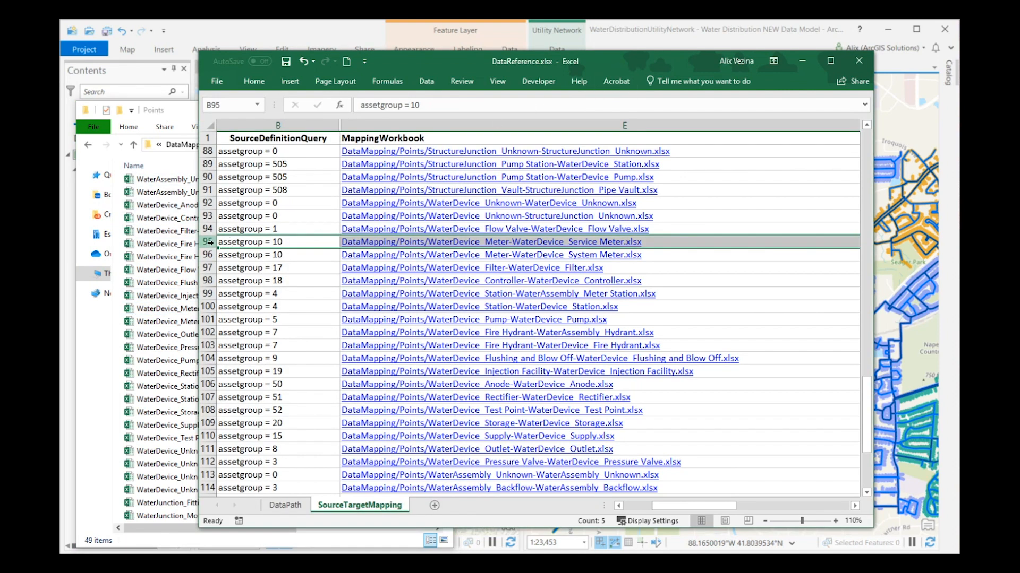
left_click_drag(208, 242, 203, 257)
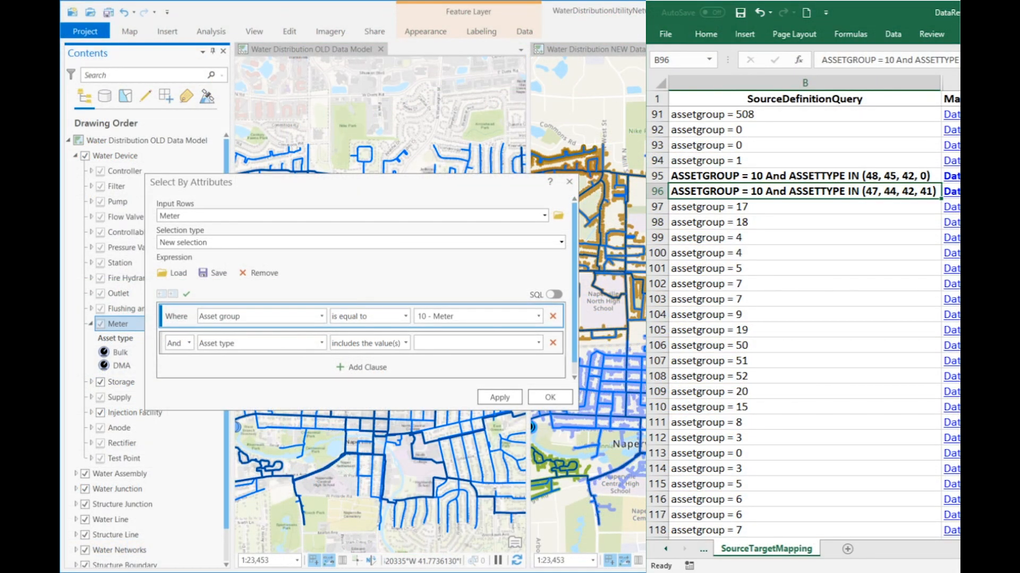
Step: Include asset types 0 - Unknown, 42 - Commercial, 45 - Industrial and 48 - Residential in the Meter selection clause and show it as SQL
left_click(540, 343)
left_click(430, 359)
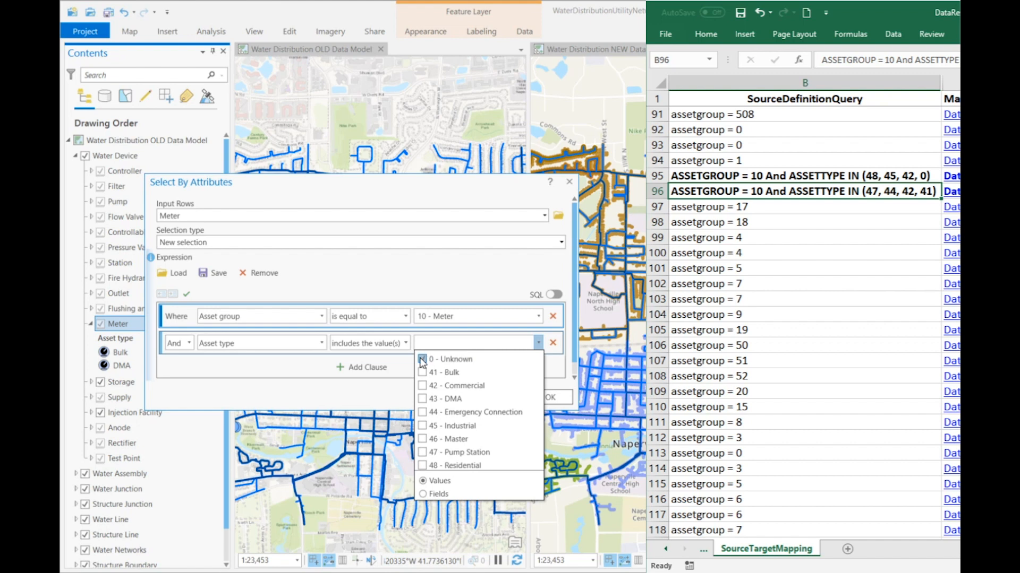
left_click(424, 386)
left_click(423, 426)
left_click(423, 465)
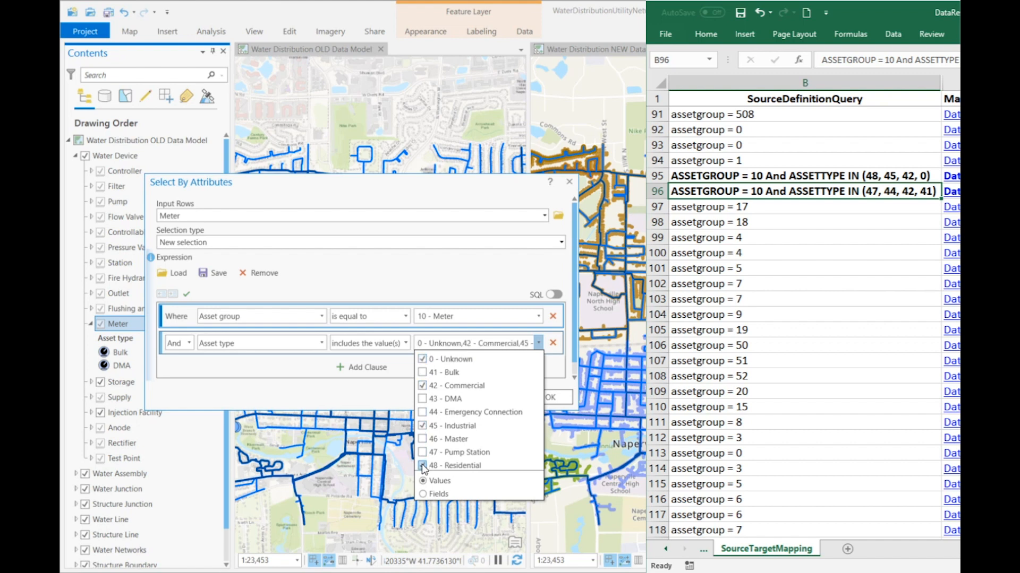
left_click(554, 299)
left_click(554, 297)
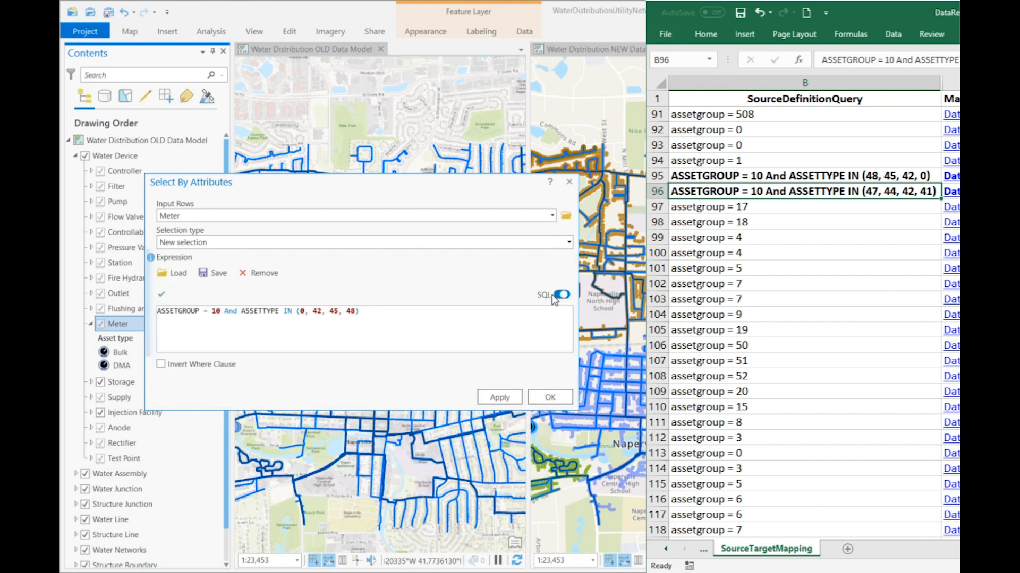